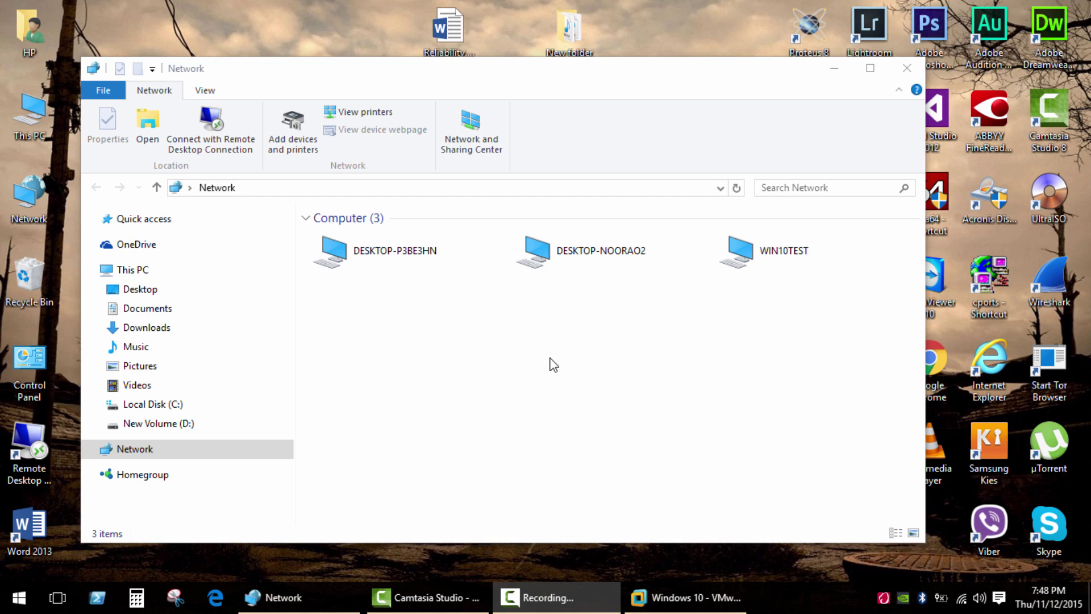
# Try to open the WIN10TEST computer from the Network window, closing the message afterwards shown.
pyautogui.doubleClick(758, 253)
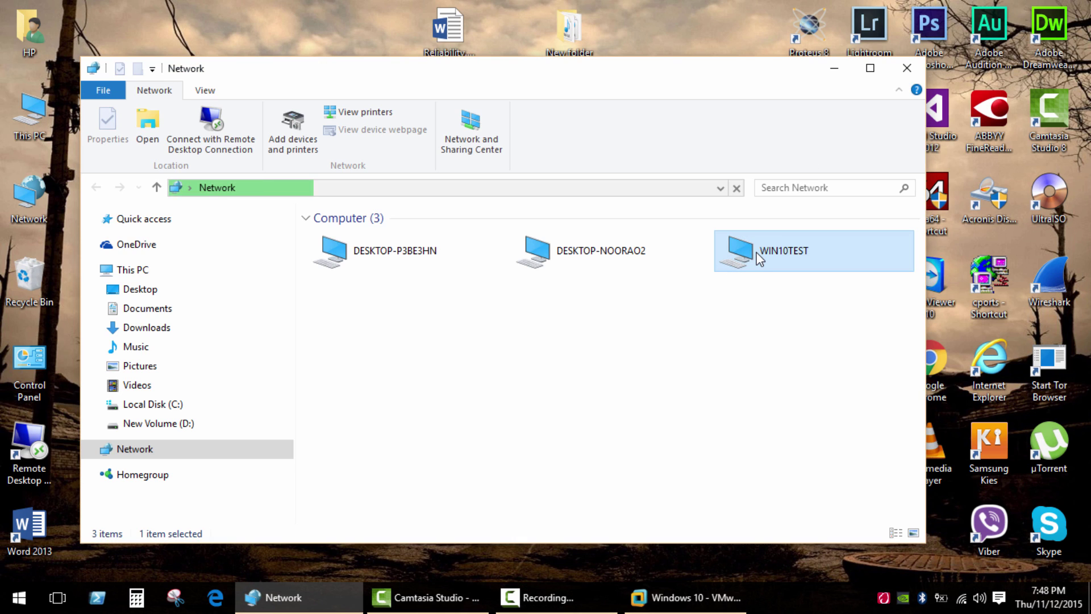
pyautogui.click(713, 316)
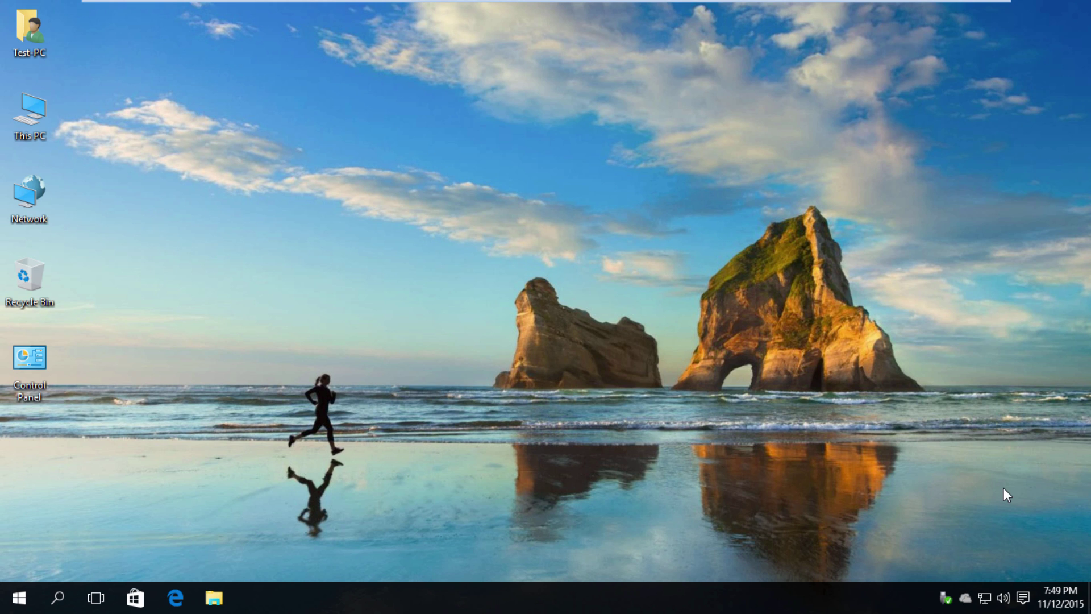
# On the WIN10TEST virtual machine, turn on network discovery and file and printer sharing for the Guest or Public profile in Advanced sharing settings.
pyautogui.rightClick(985, 602)
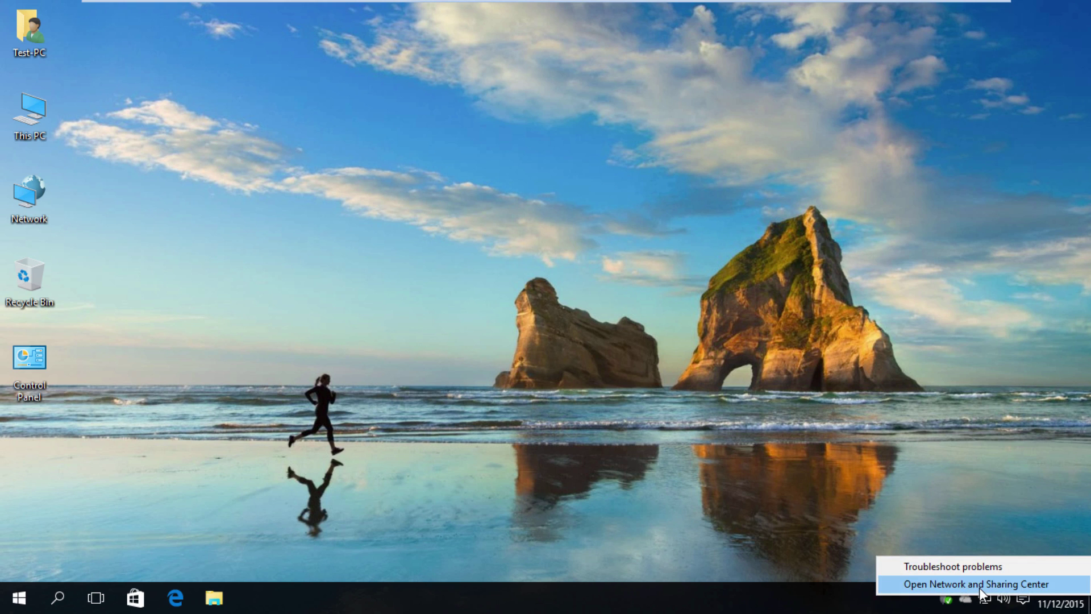
pyautogui.click(979, 588)
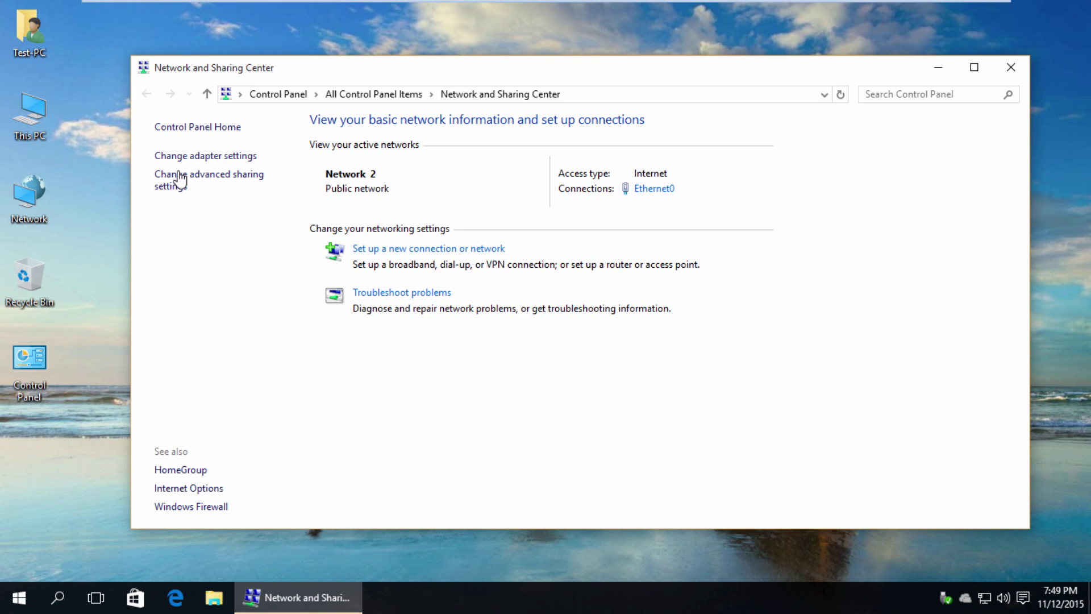
pyautogui.click(179, 179)
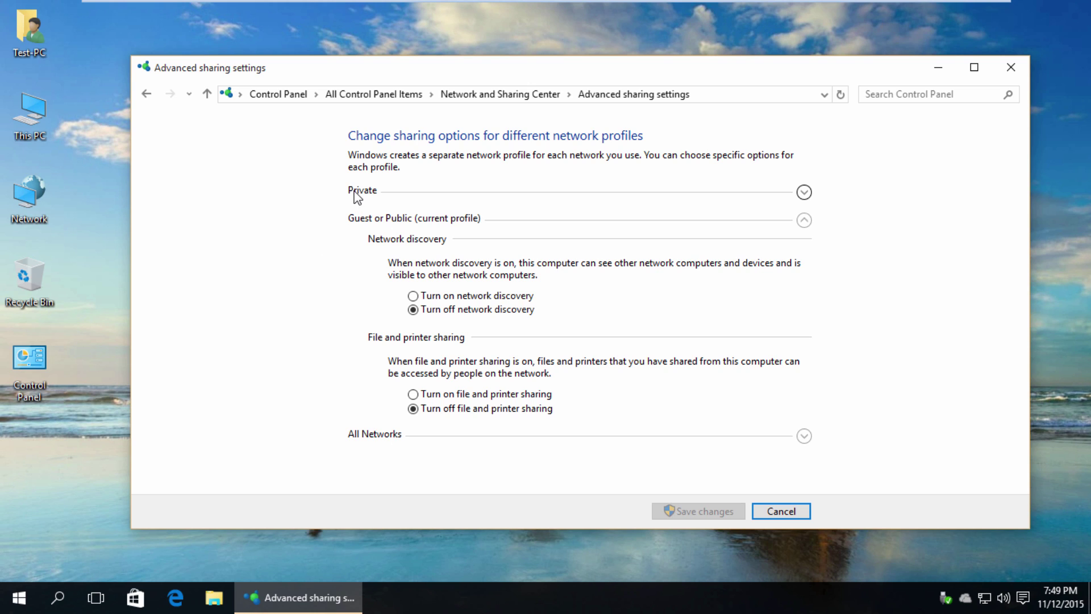
pyautogui.click(425, 309)
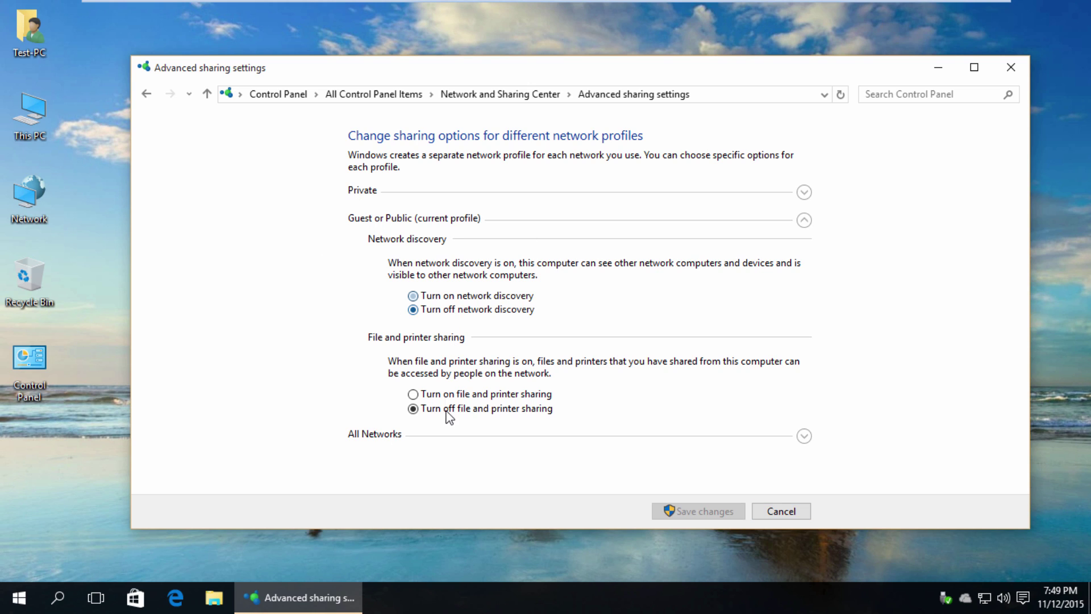
pyautogui.press('Up')
pyautogui.click(454, 396)
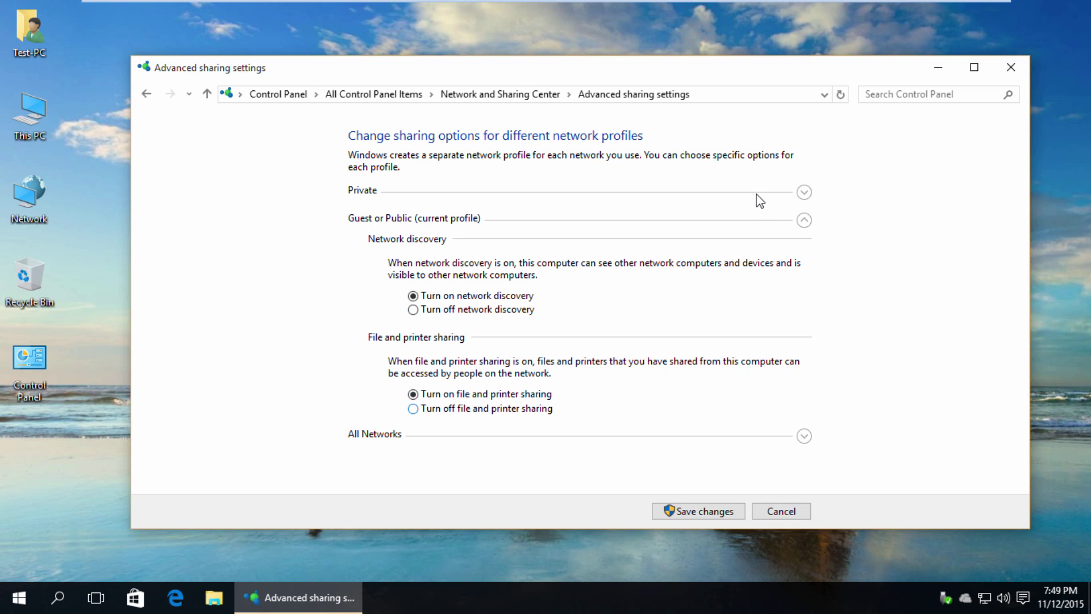
# Turn on network discovery and file and printer sharing for the Private profile.
pyautogui.click(804, 194)
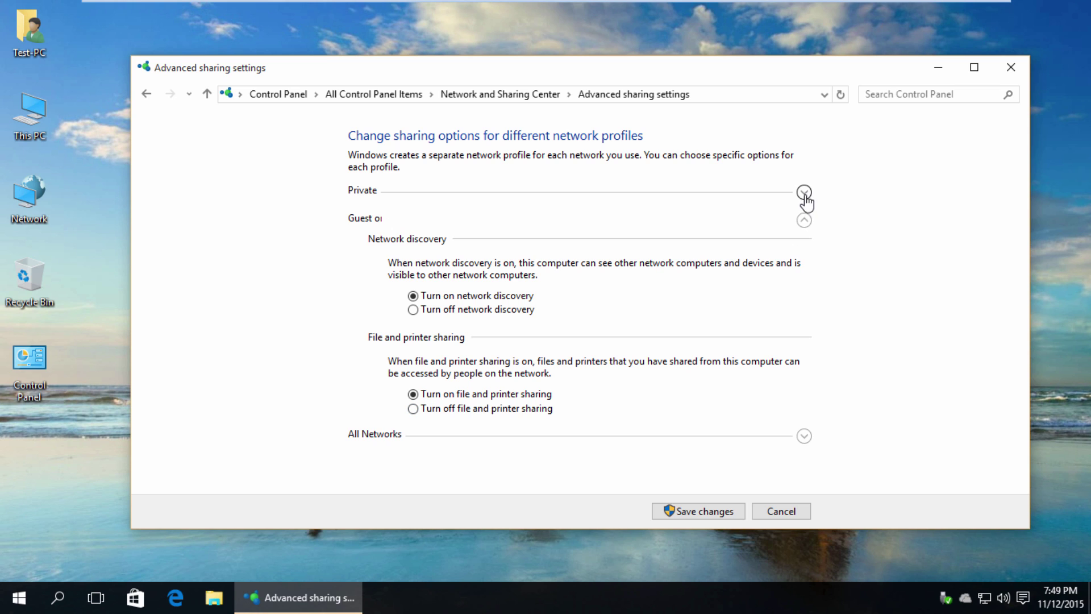
pyautogui.click(478, 250)
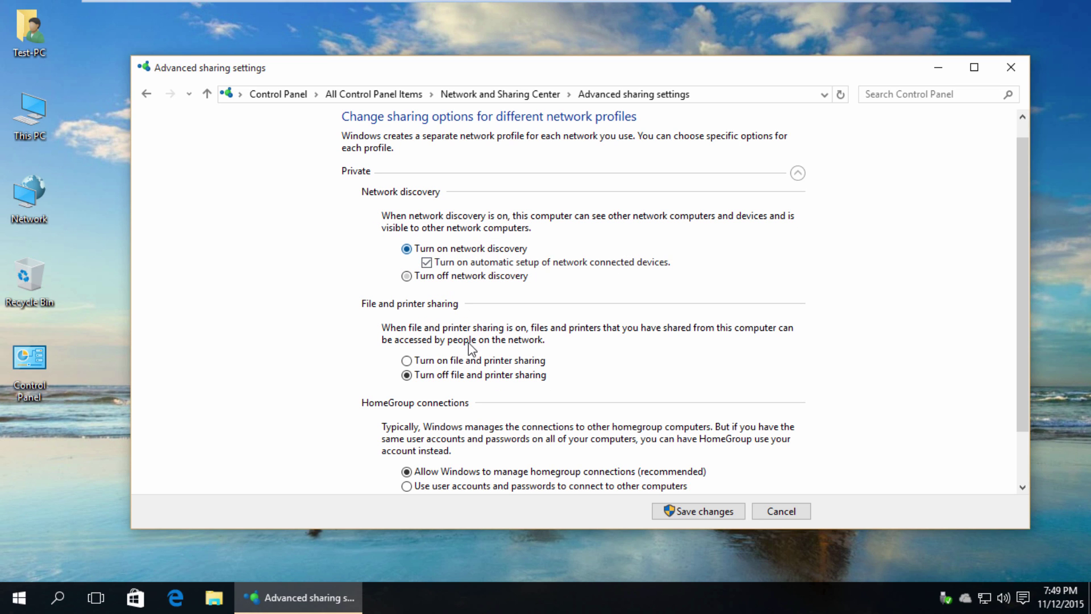
pyautogui.click(503, 361)
pyautogui.click(797, 173)
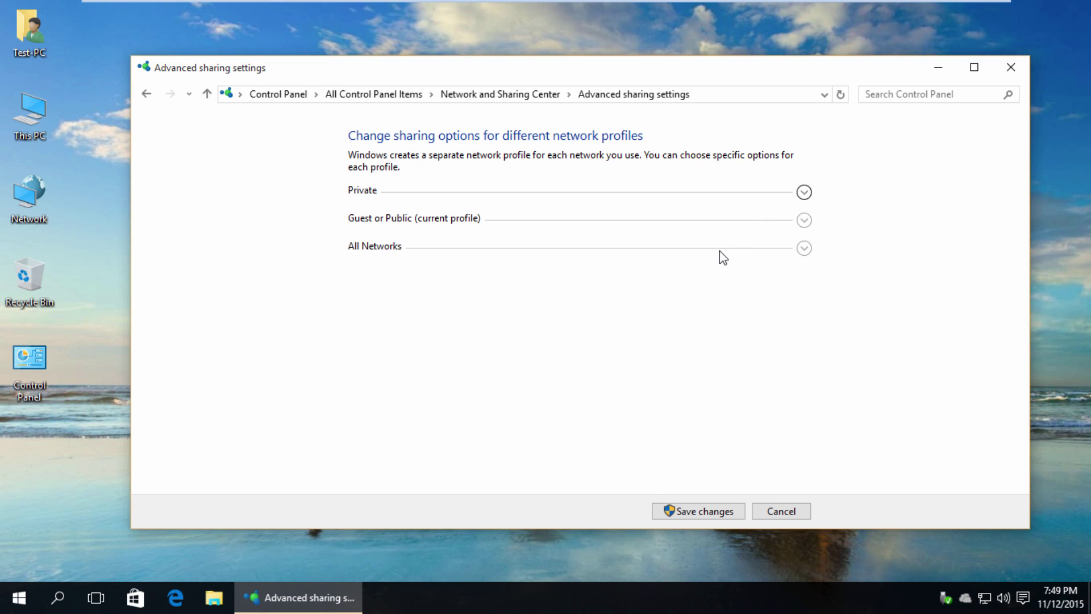
# For All Networks, turn on Public folder sharing and turn off password protected sharing, and save the changes.
pyautogui.click(798, 246)
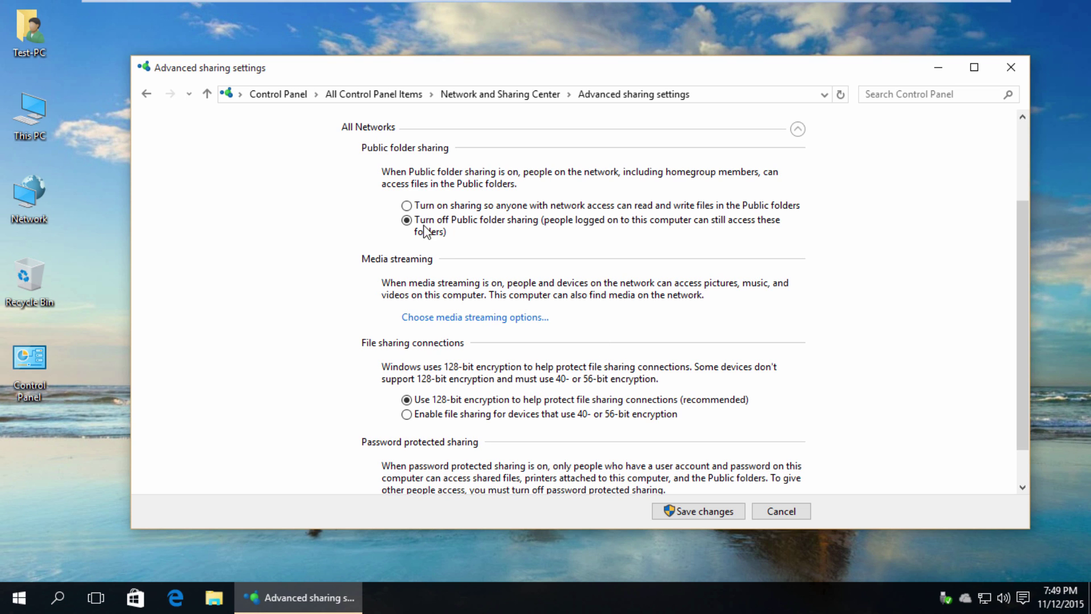
pyautogui.click(437, 208)
pyautogui.scroll(-1, 403, 392)
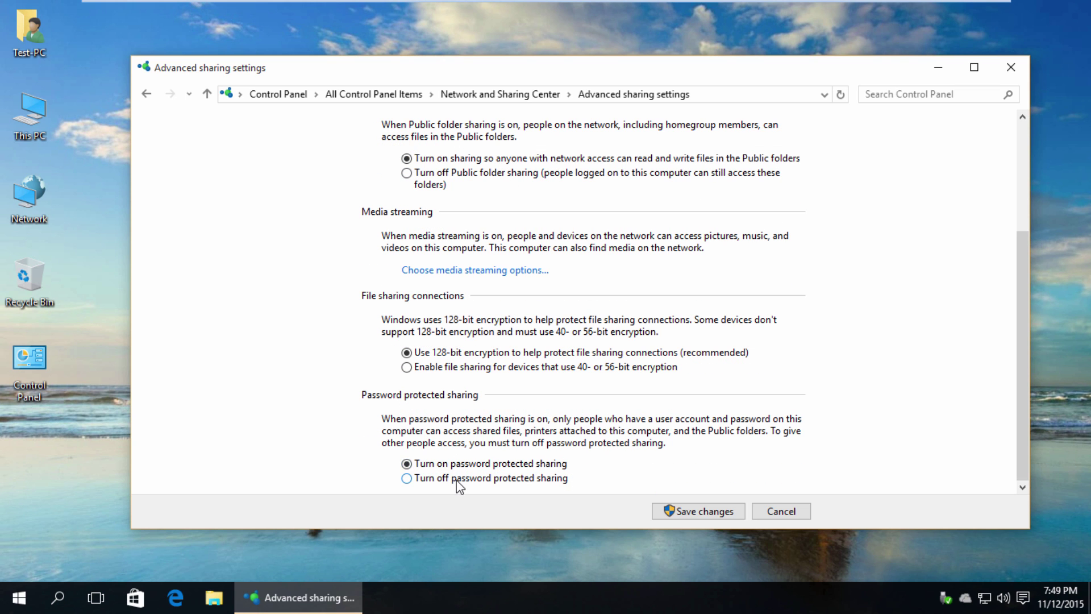
pyautogui.click(720, 511)
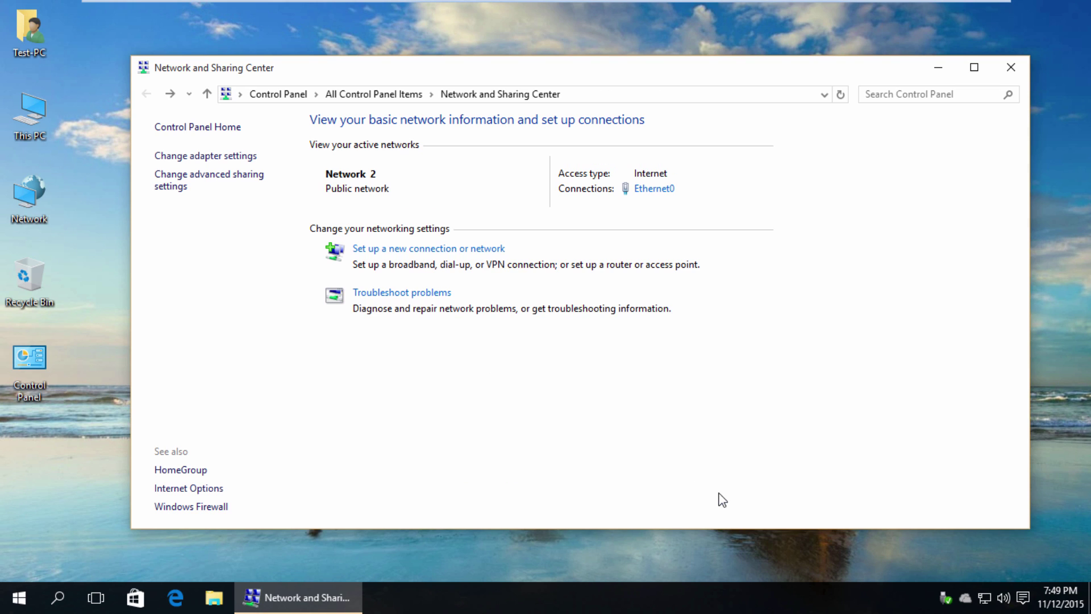
pyautogui.click(1013, 60)
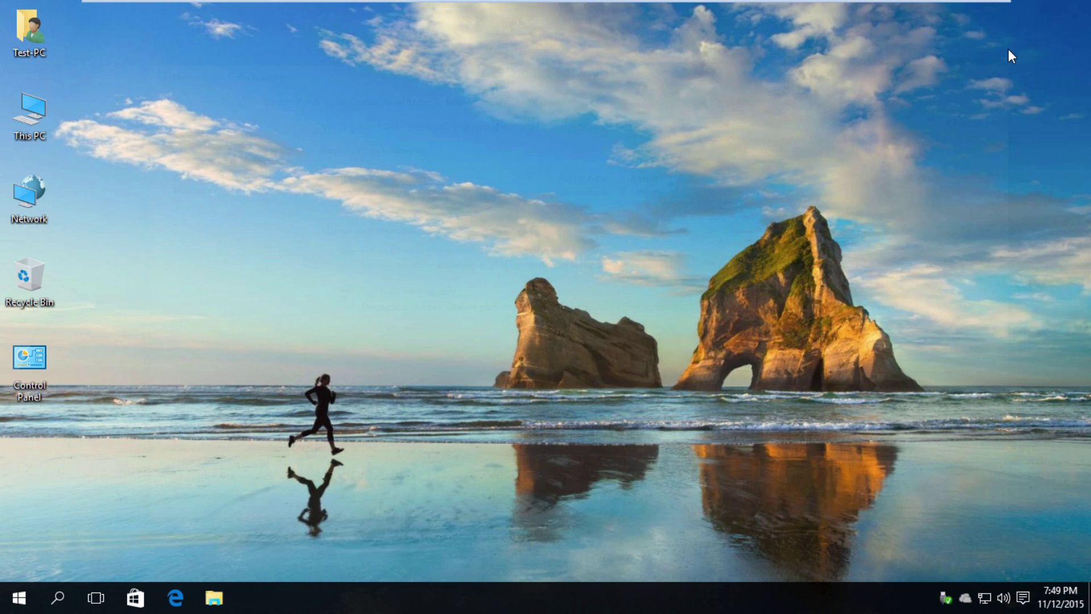
# Switch to the host computer, check the shared folders on WIN10TEST, and return to the Network overview.
pyautogui.click(954, 11)
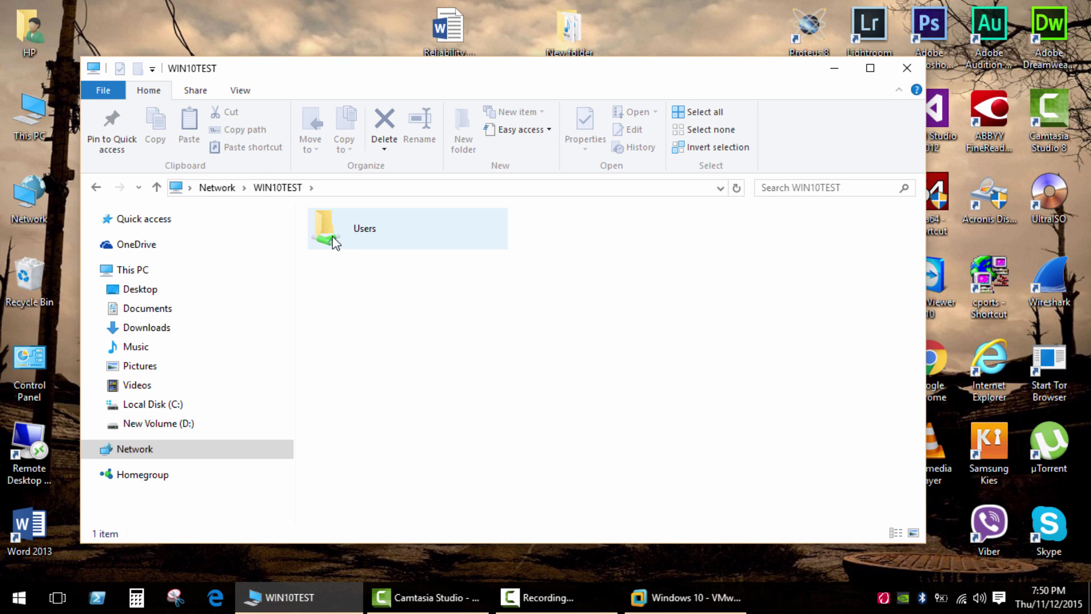
pyautogui.click(156, 187)
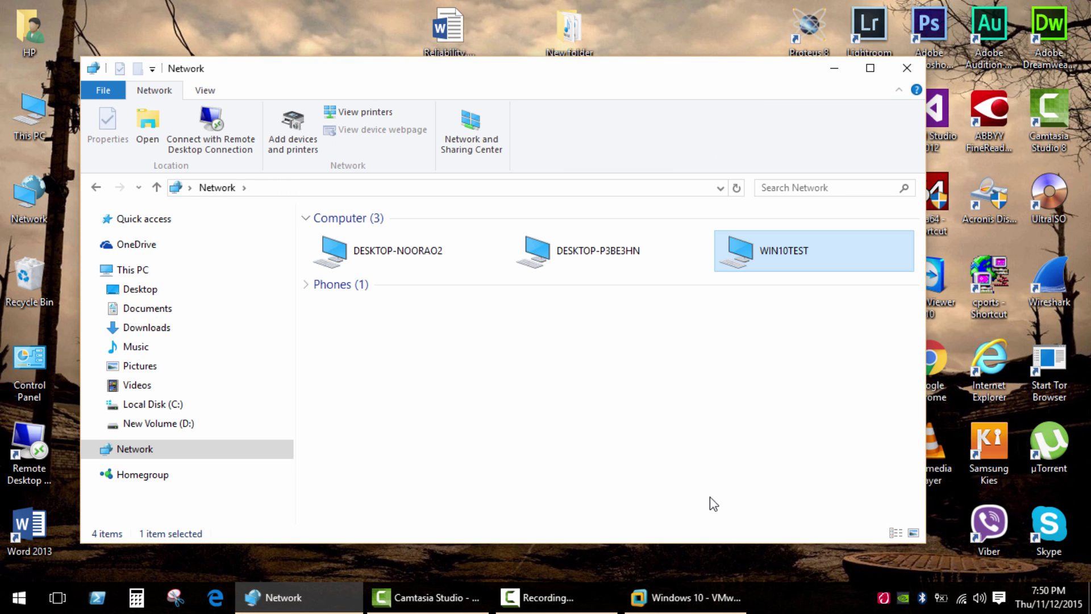
# Switch to the Windows 10 virtual machine and create a folder on its desktop with the default name New folder.
pyautogui.click(684, 597)
pyautogui.rightClick(504, 216)
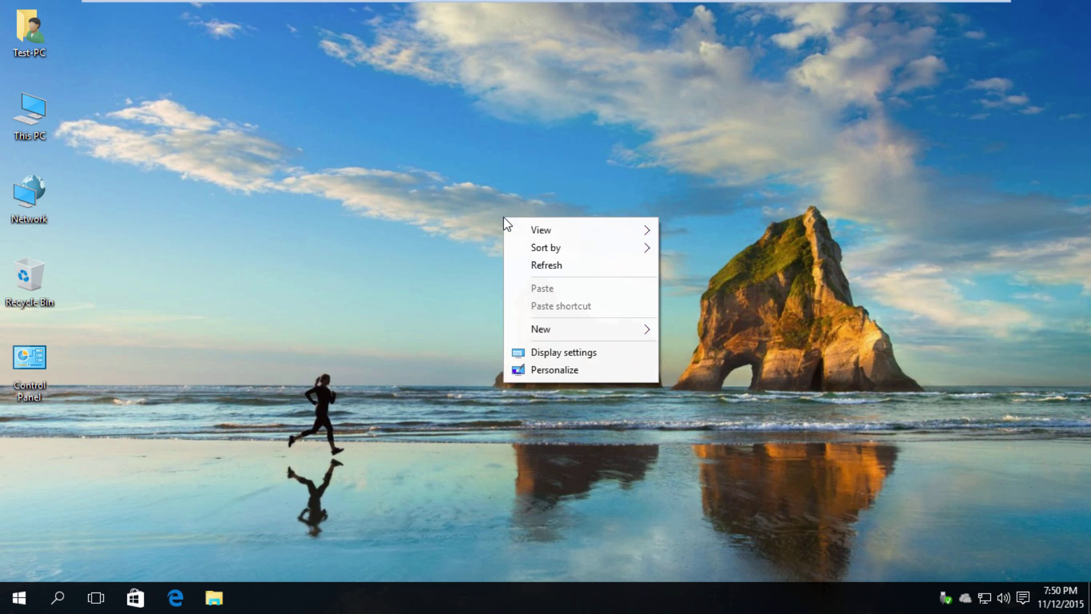
pyautogui.moveTo(609, 331)
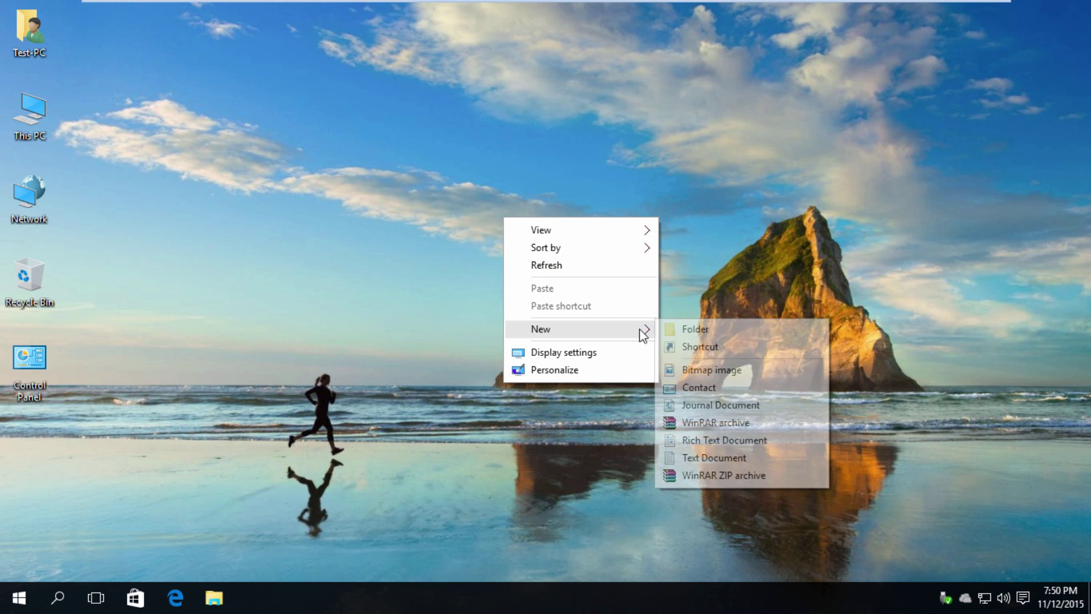
pyautogui.click(696, 330)
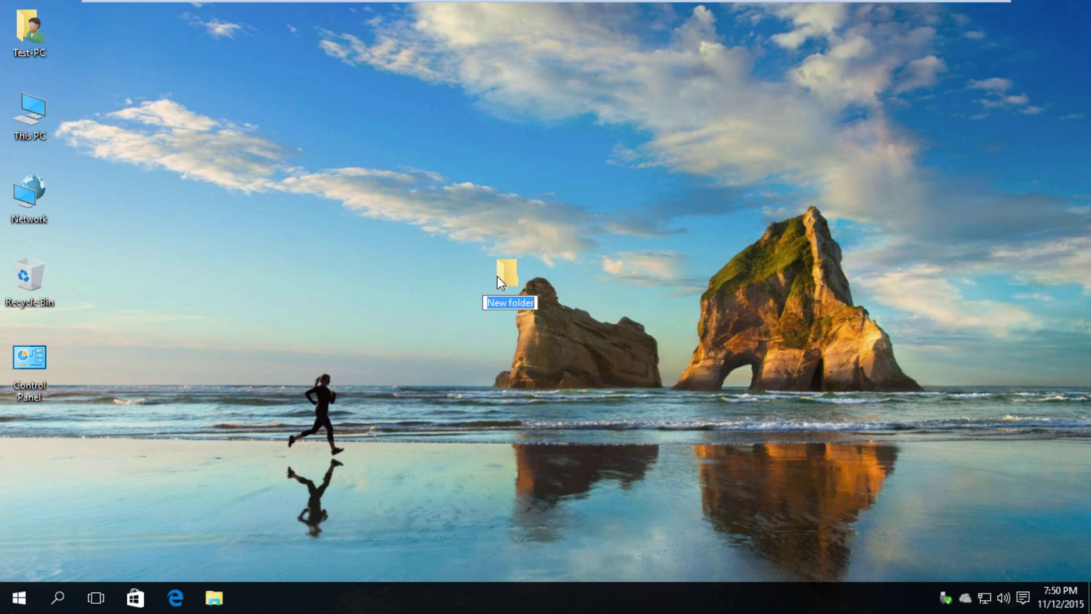
pyautogui.click(602, 271)
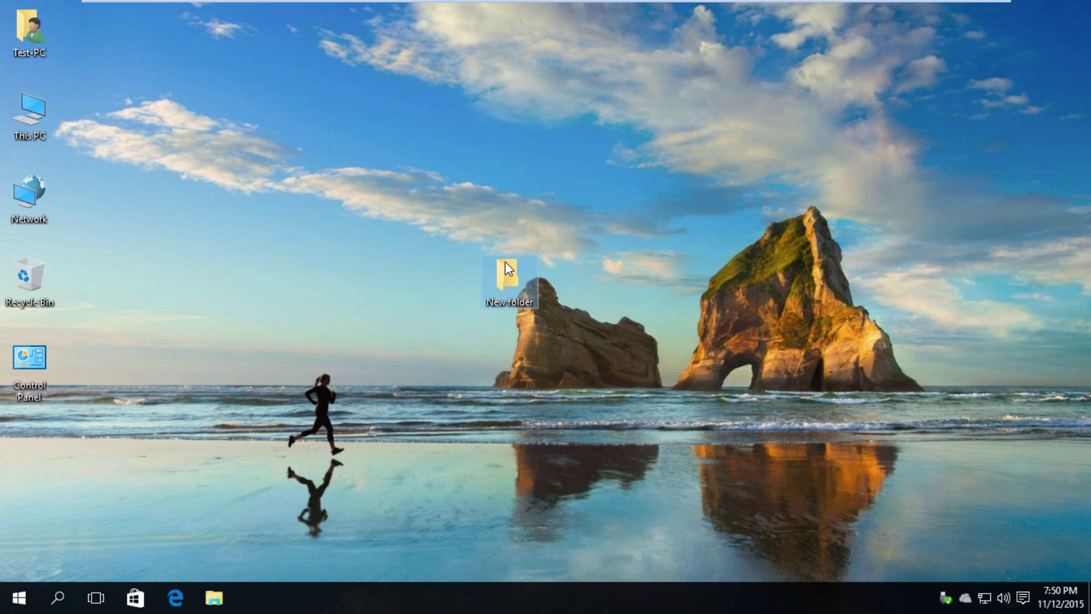
# Enable Share this folder in the Advanced Sharing properties of the desktop's New folder.
pyautogui.rightClick(509, 268)
pyautogui.click(565, 565)
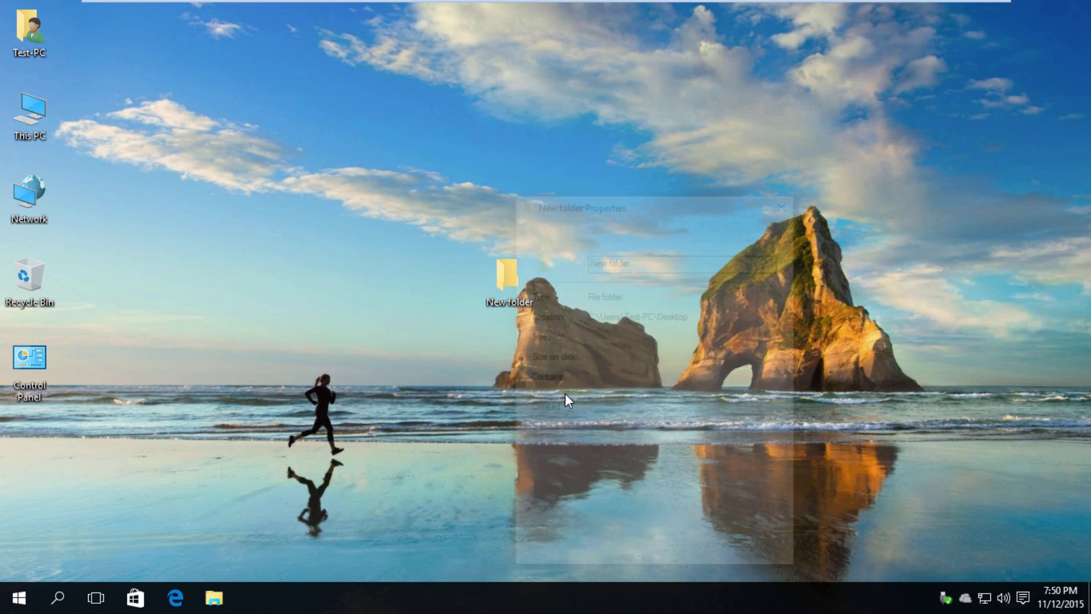
pyautogui.click(574, 226)
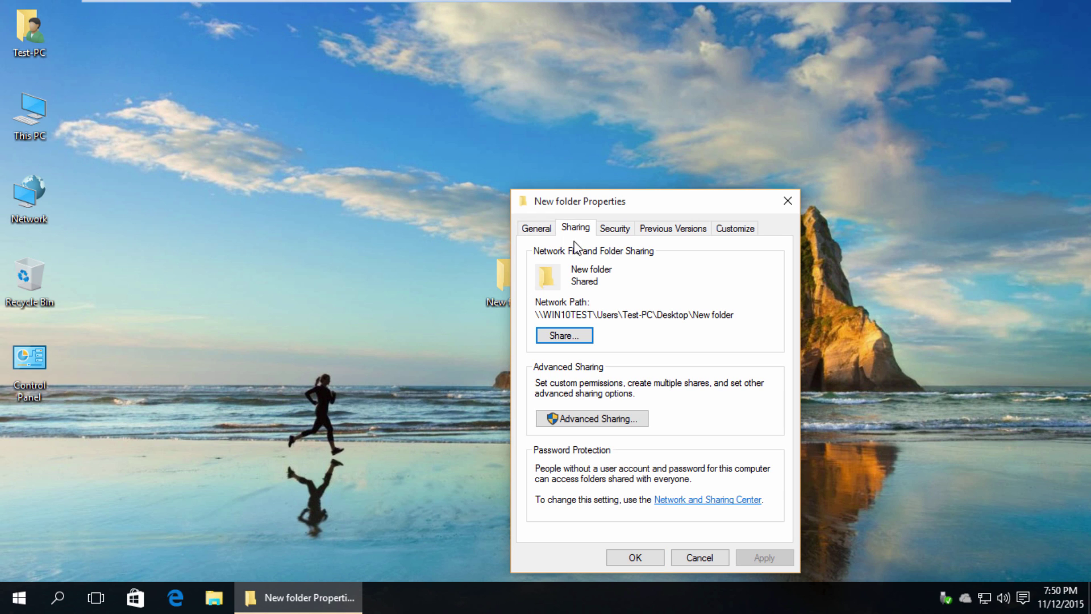
pyautogui.click(587, 418)
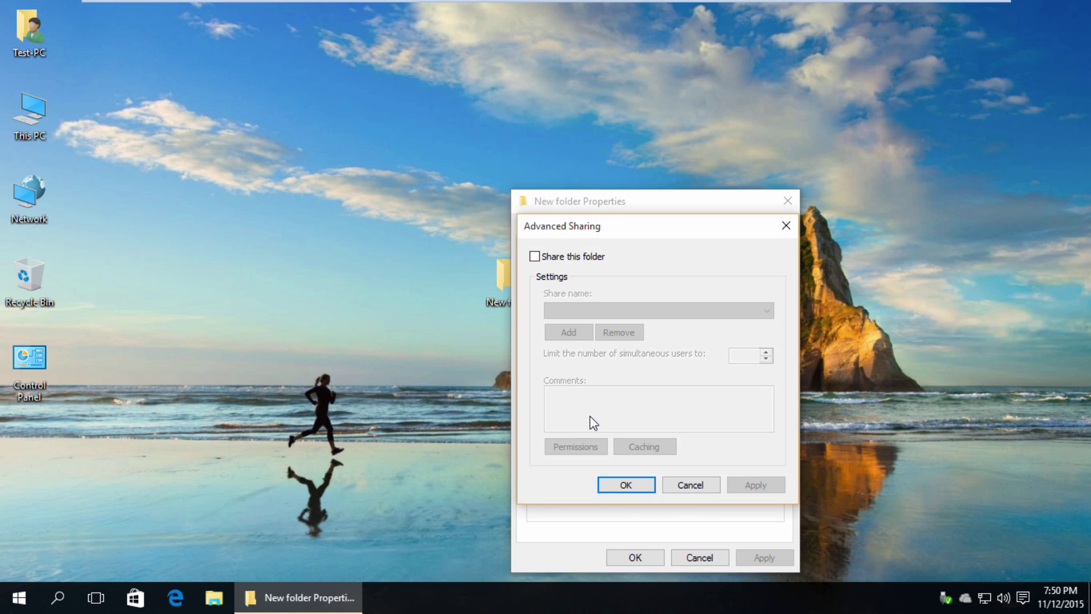
pyautogui.click(560, 259)
# Review the share permissions for the Everyone group and accept the folder's sharing settings.
pyautogui.click(588, 449)
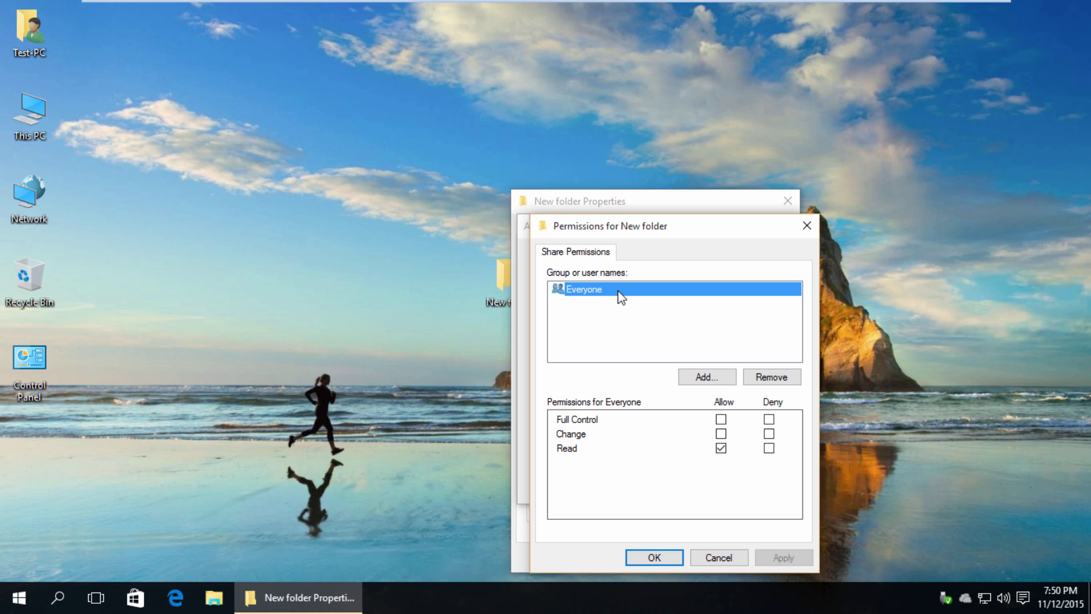
pyautogui.click(721, 419)
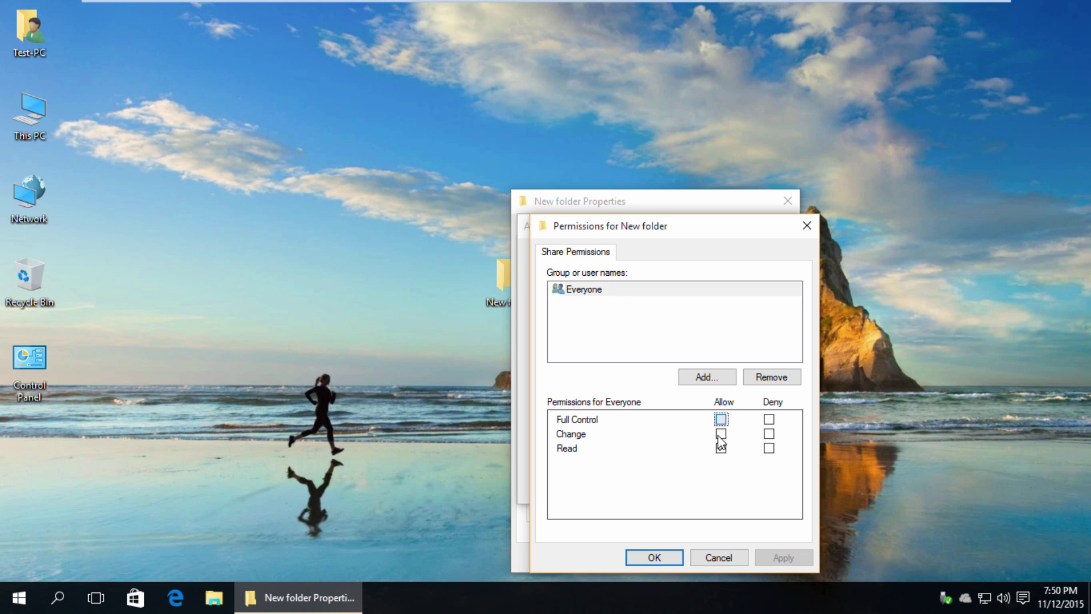
pyautogui.click(655, 557)
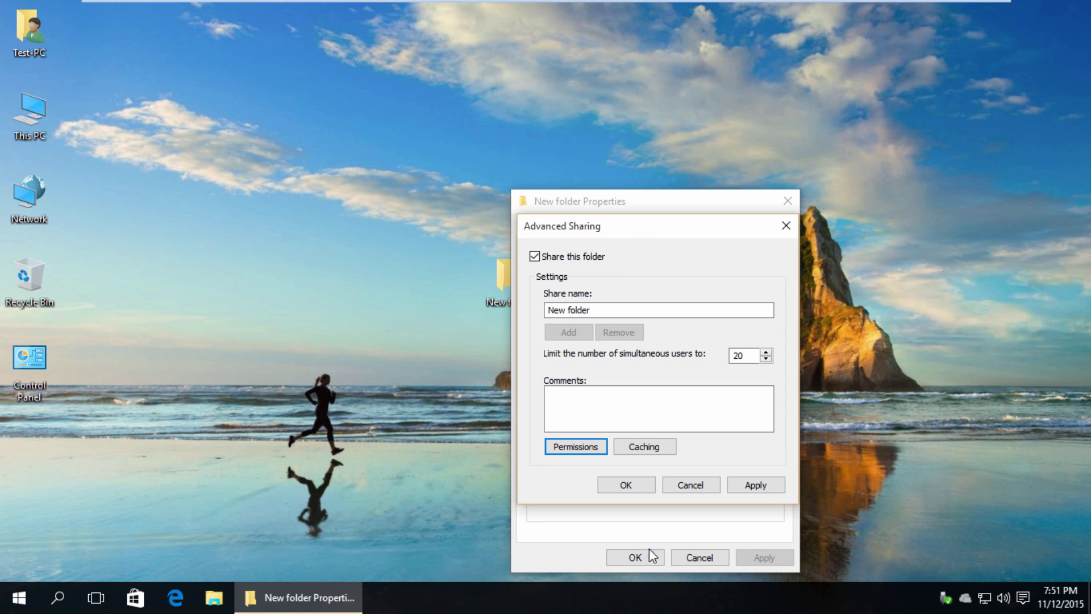
pyautogui.click(642, 486)
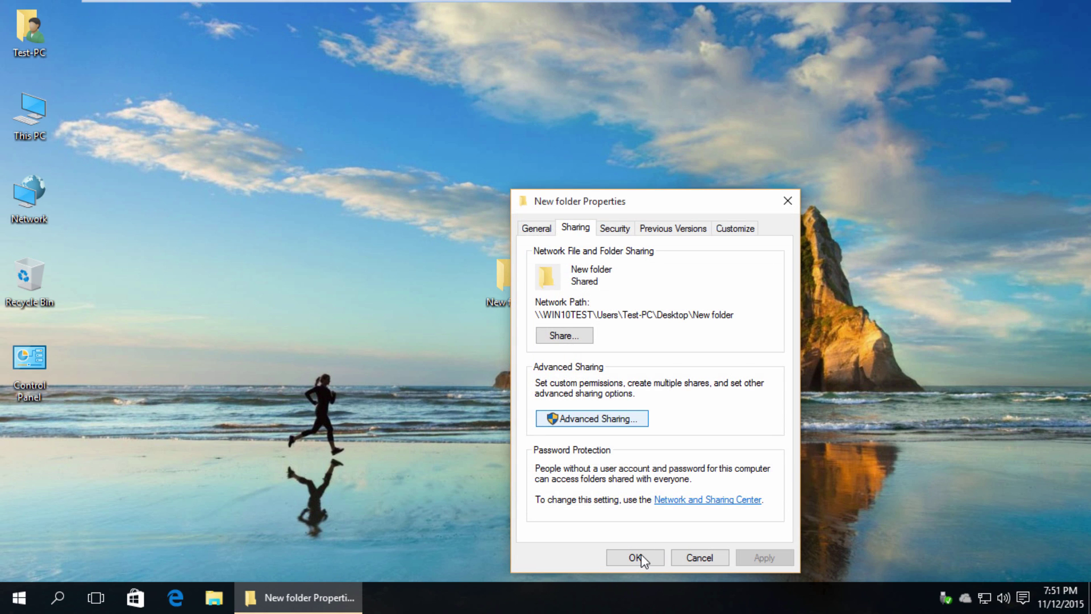
pyautogui.click(635, 558)
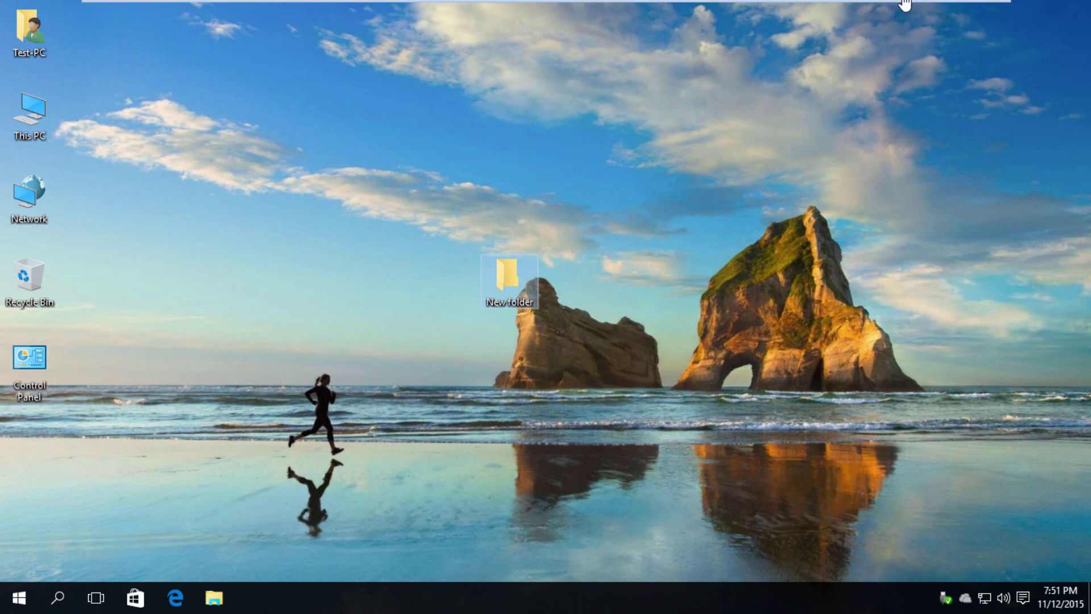
# Switch to the host computer and try to open the shared New folder on WIN10TEST.
pyautogui.click(949, 10)
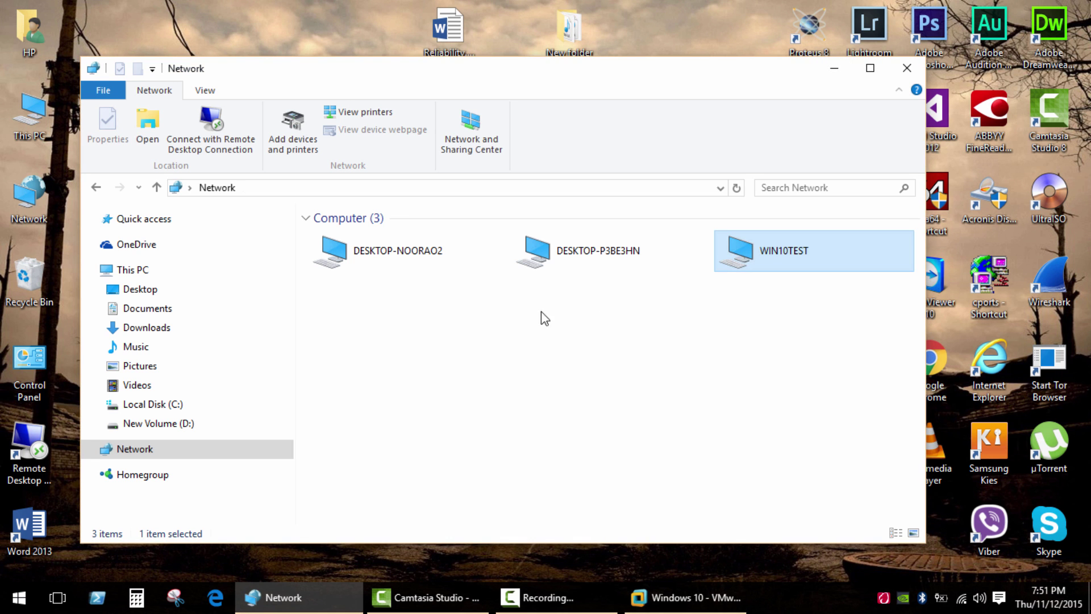
pyautogui.doubleClick(741, 253)
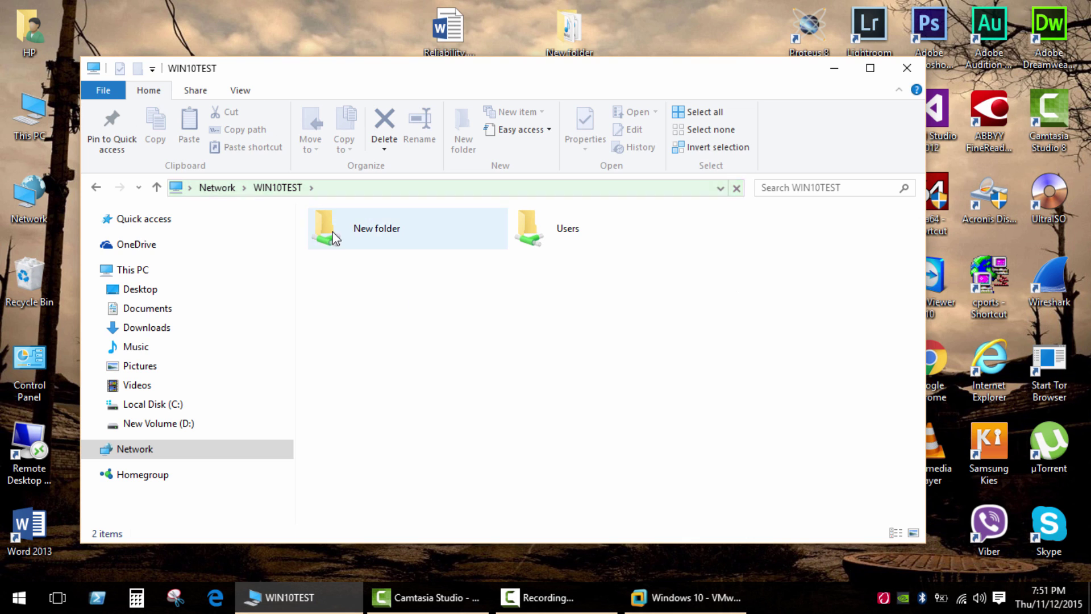
pyautogui.click(334, 238)
pyautogui.doubleClick(350, 229)
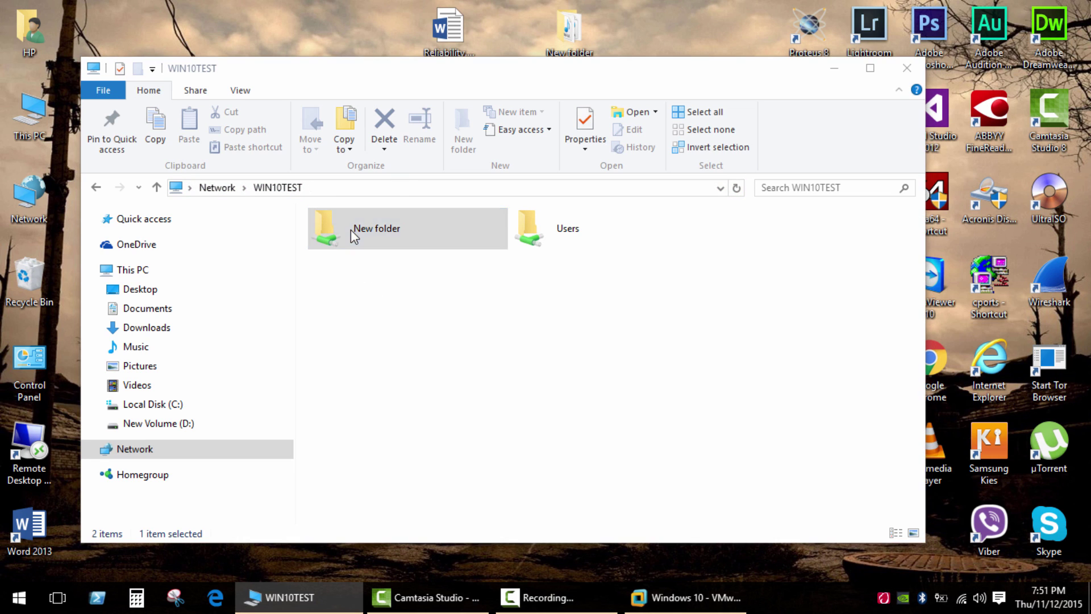
pyautogui.click(711, 323)
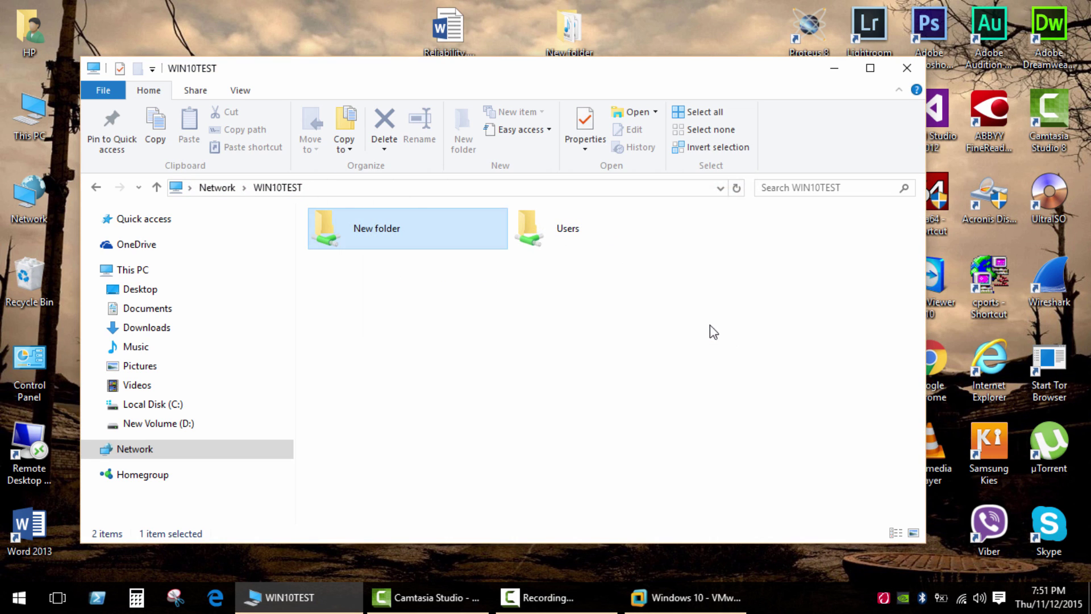
# Switch to the Windows 10 virtual machine and open the security permissions of the desktop's New folder for editing.
pyautogui.click(682, 599)
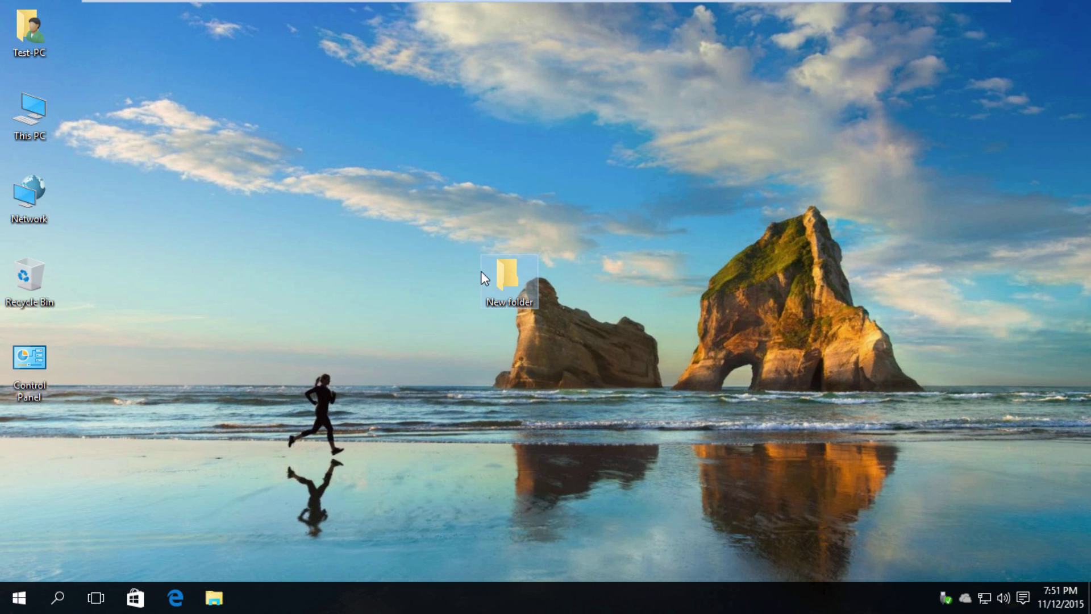
pyautogui.rightClick(507, 273)
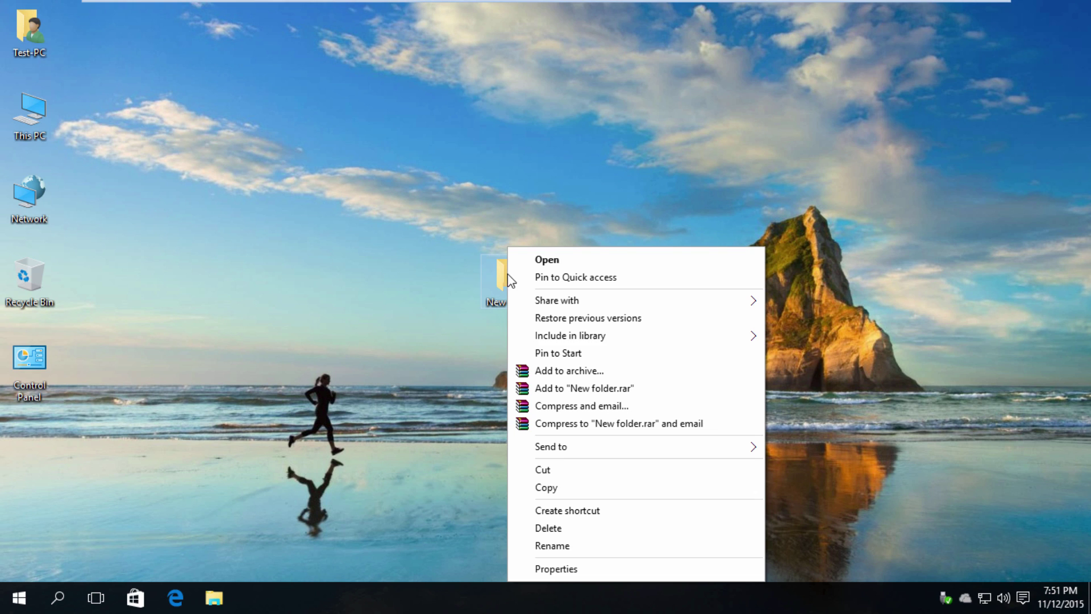
pyautogui.click(595, 571)
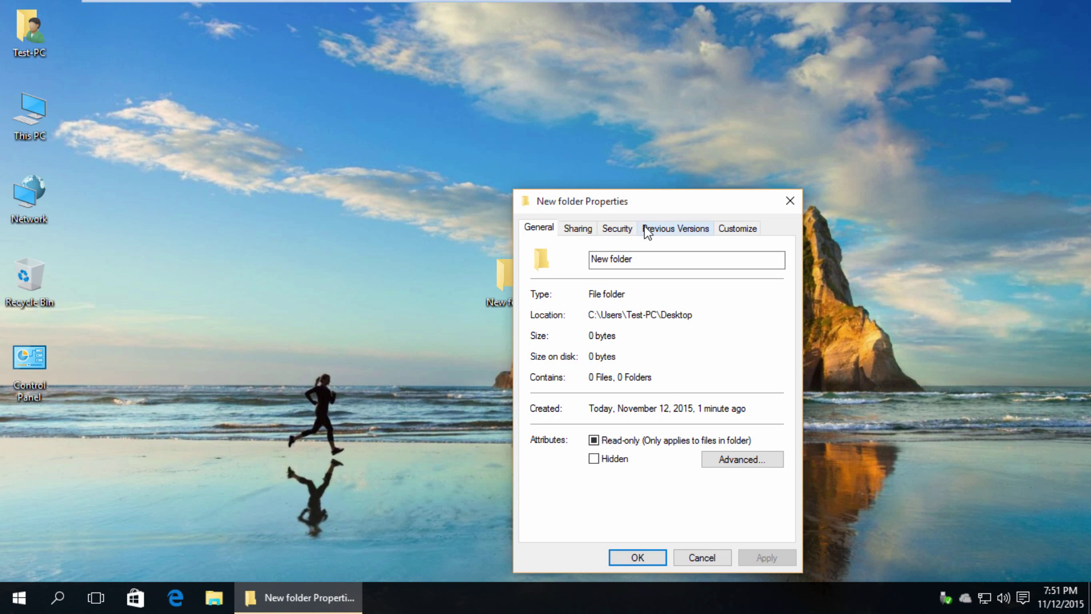
pyautogui.click(624, 229)
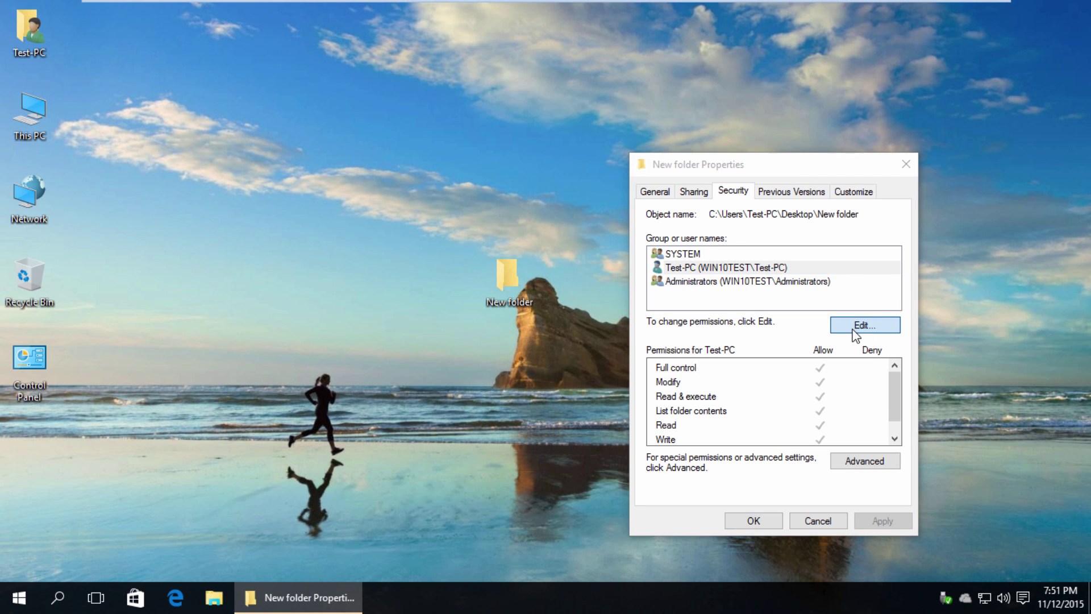
pyautogui.click(858, 332)
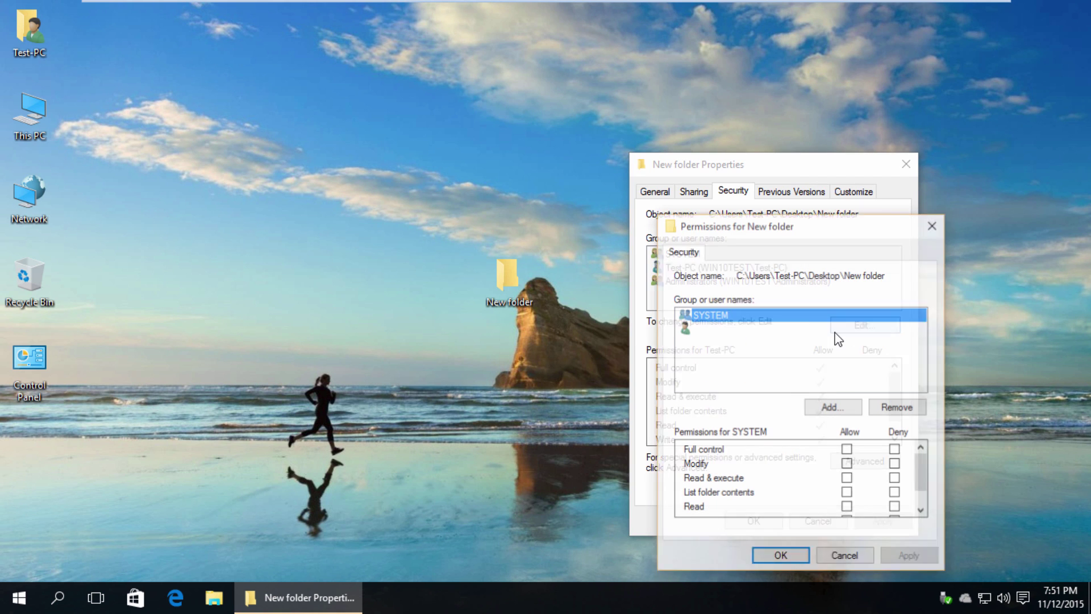
# Find the Everyone group on WIN10TEST and add it to the folder's security permissions.
pyautogui.click(851, 406)
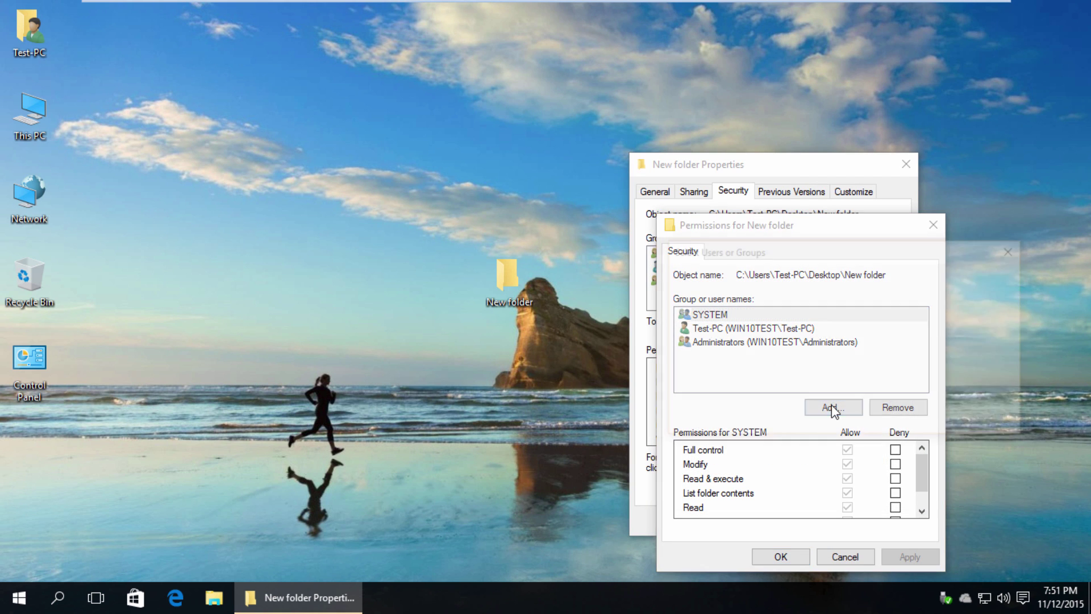
pyautogui.click(711, 421)
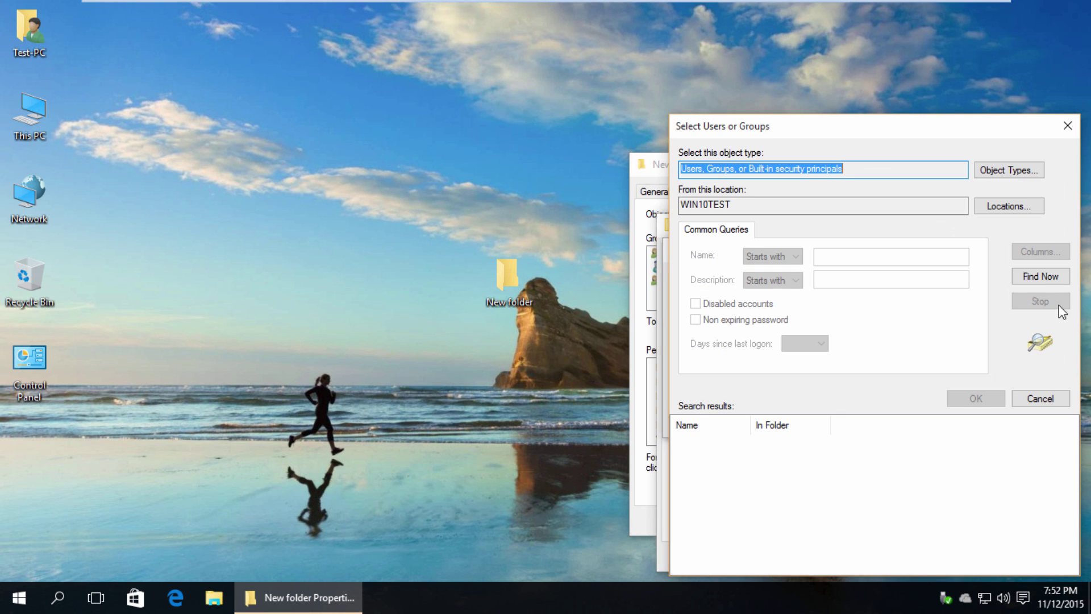
pyautogui.click(1040, 276)
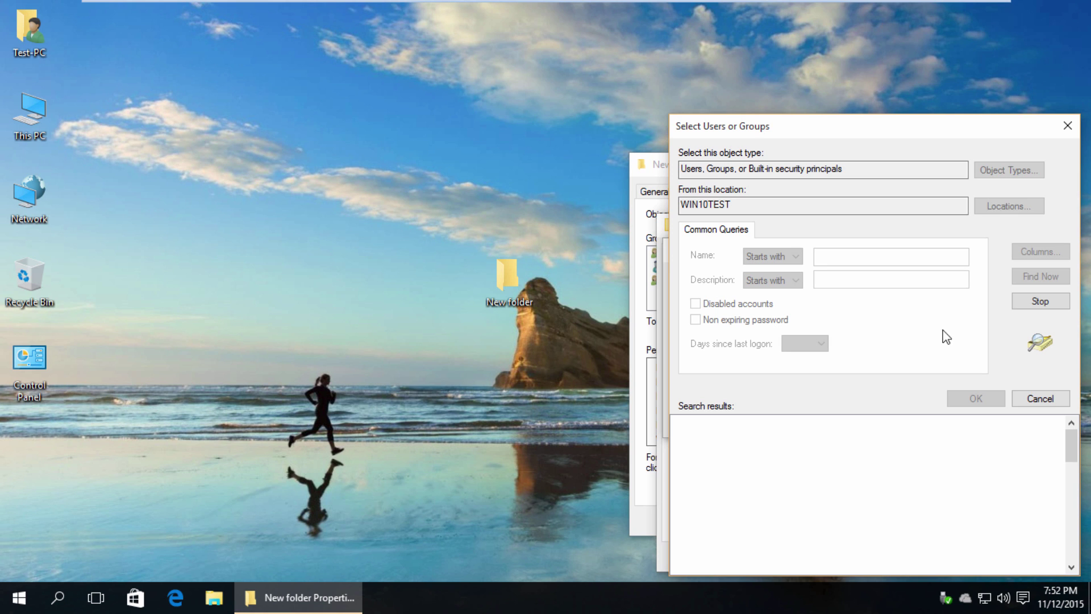
pyautogui.click(713, 537)
pyautogui.scroll(-2, 715, 537)
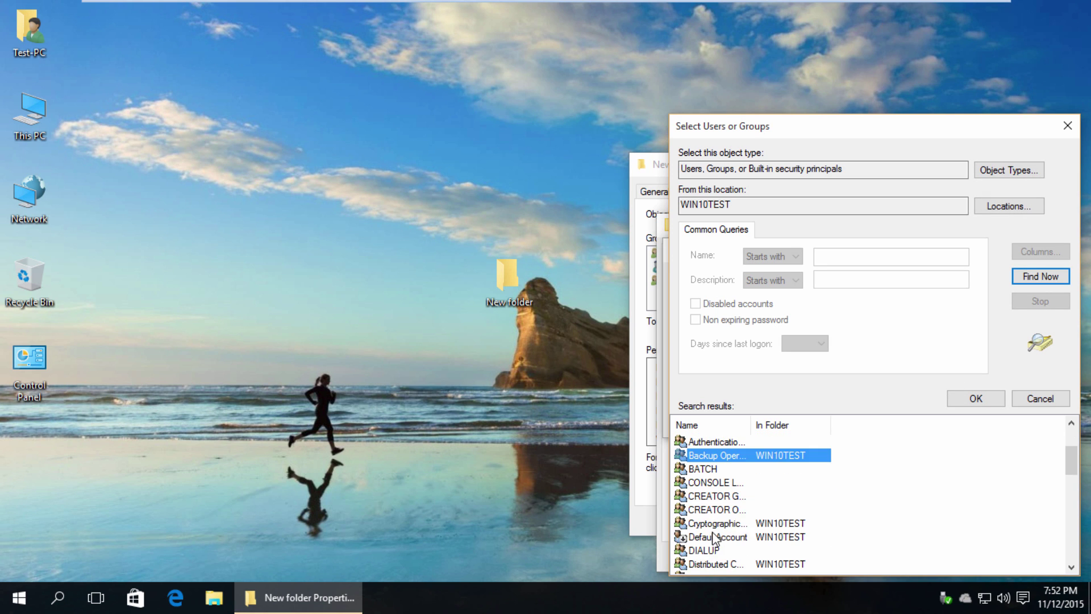
pyautogui.scroll(-2, 717, 532)
pyautogui.click(713, 510)
pyautogui.doubleClick(712, 509)
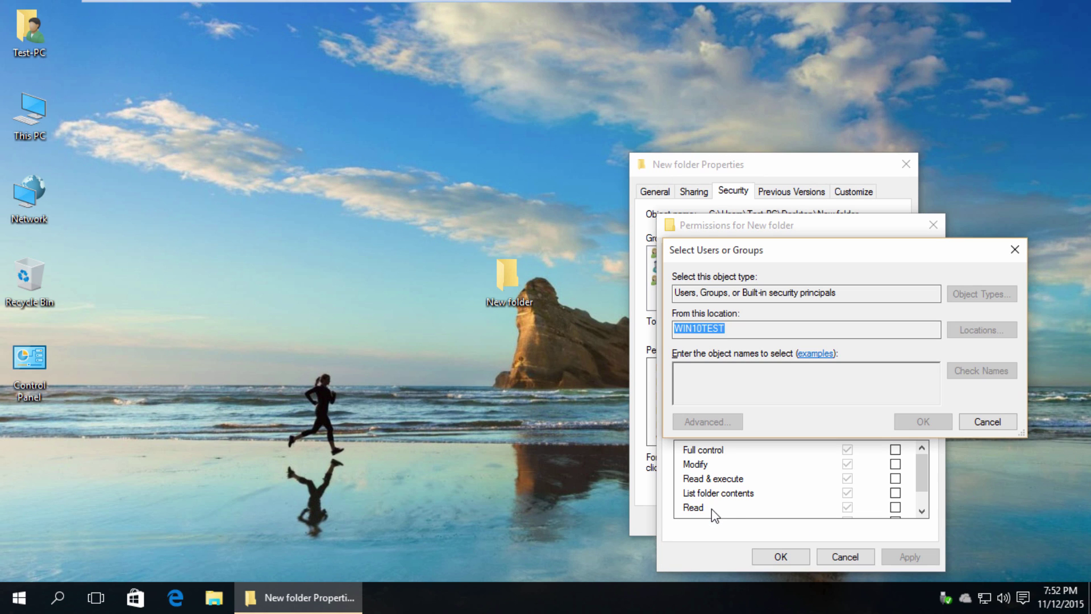
pyautogui.click(923, 421)
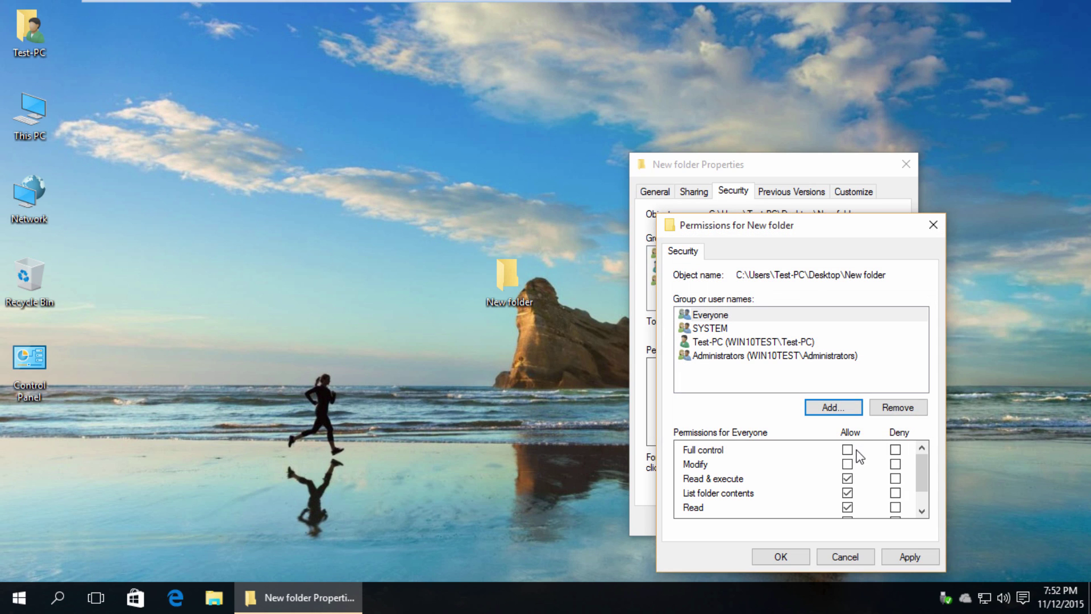
# Allow the Everyone group Full control of New folder and accept the folder's properties.
pyautogui.click(848, 449)
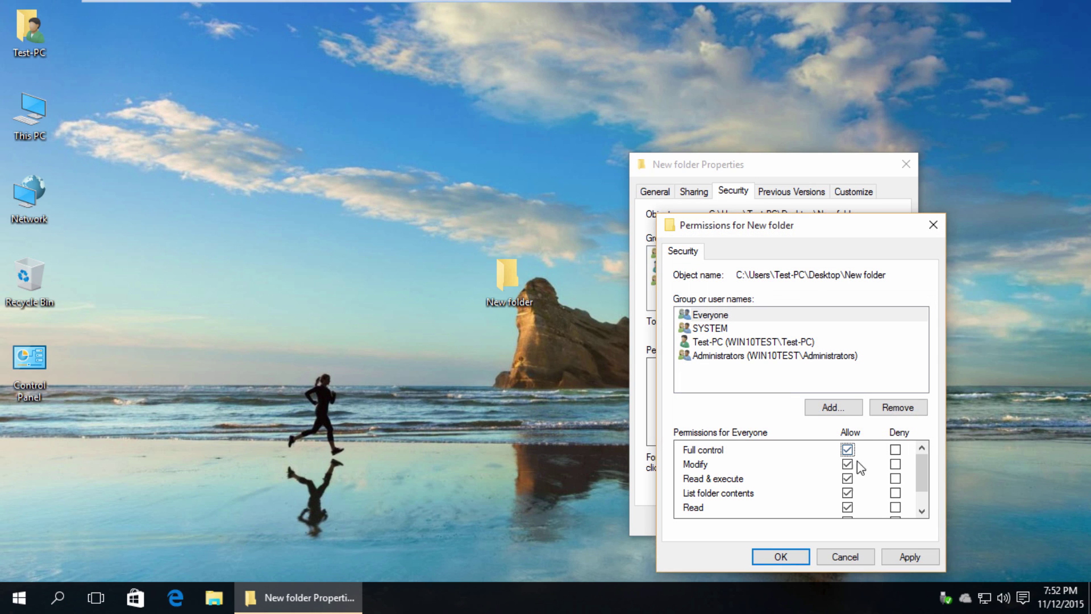
pyautogui.click(788, 558)
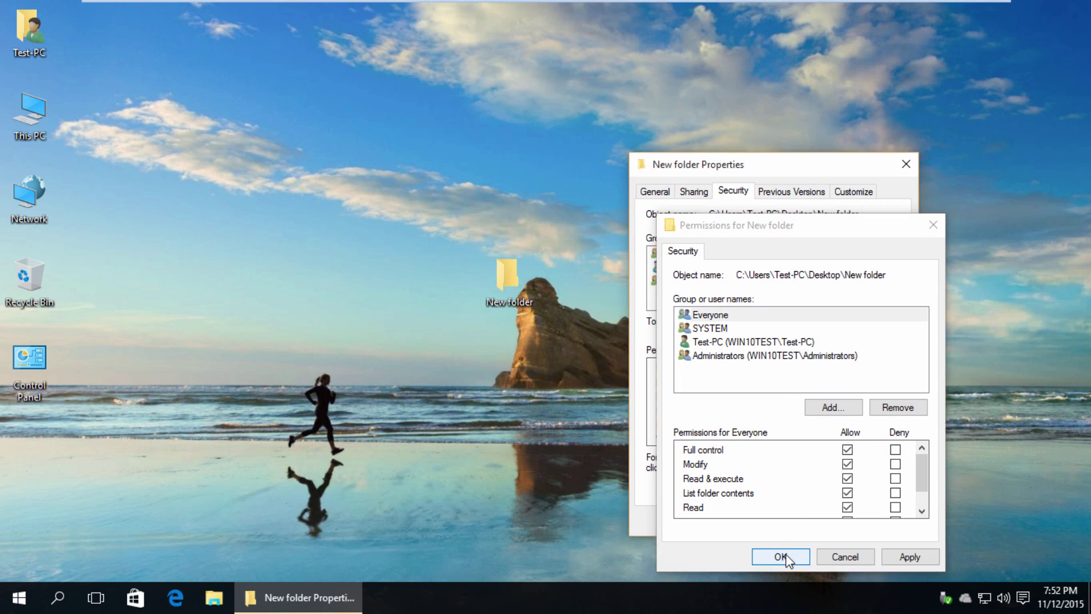
pyautogui.click(765, 519)
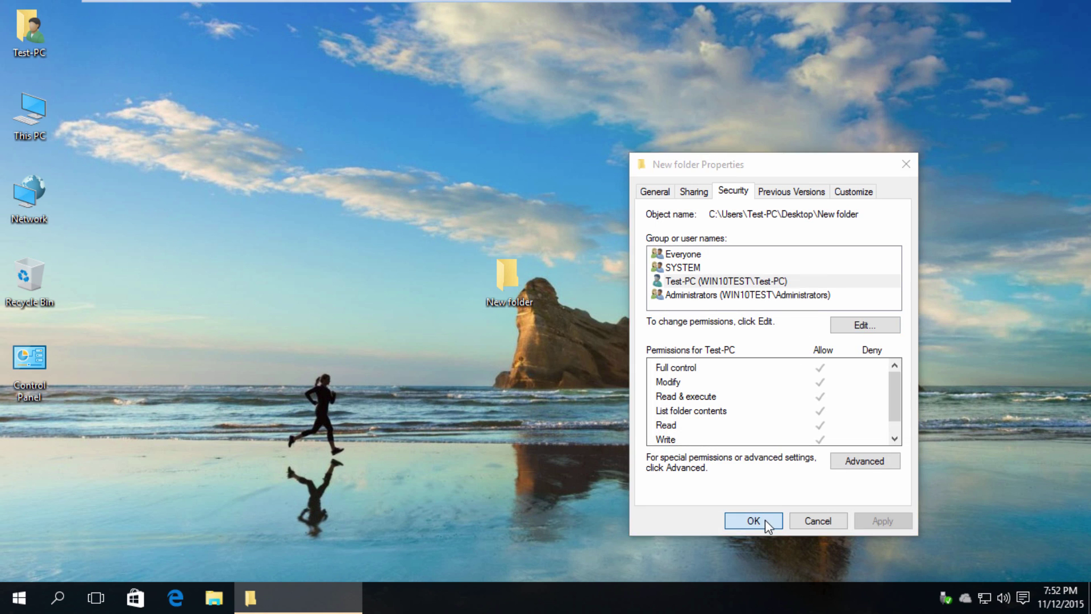
pyautogui.click(738, 159)
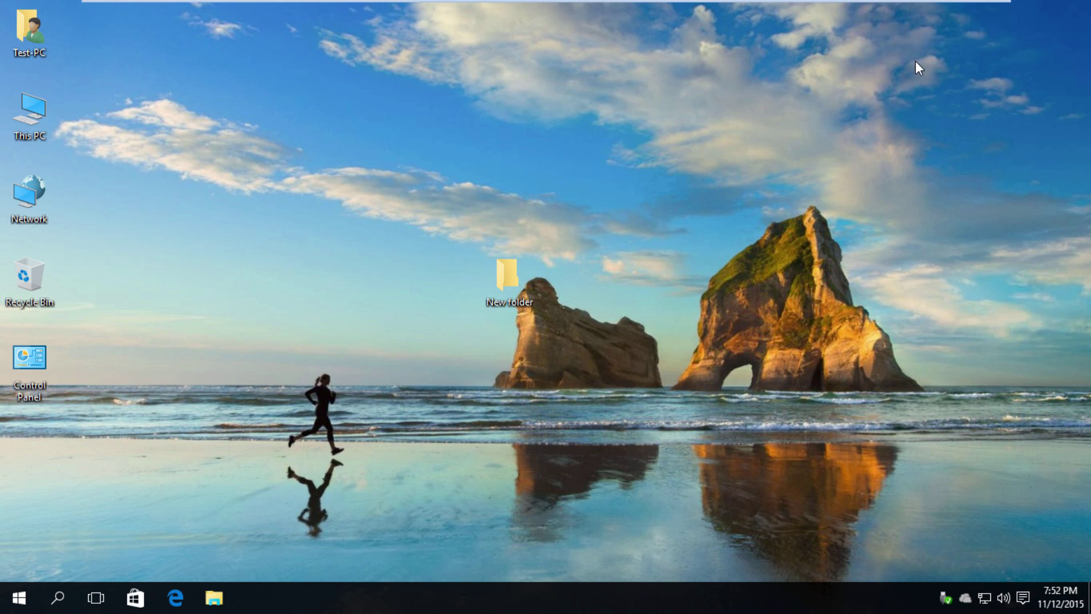
# Switch to the host computer, open the shared New folder on WIN10TEST and create a subfolder with the default name.
pyautogui.click(959, 9)
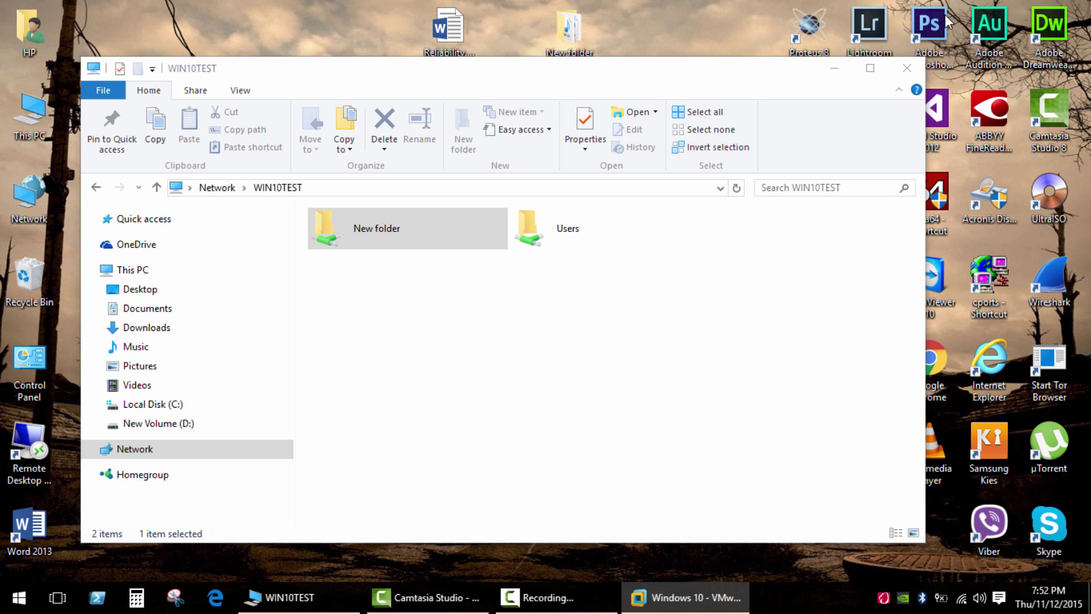
pyautogui.doubleClick(335, 237)
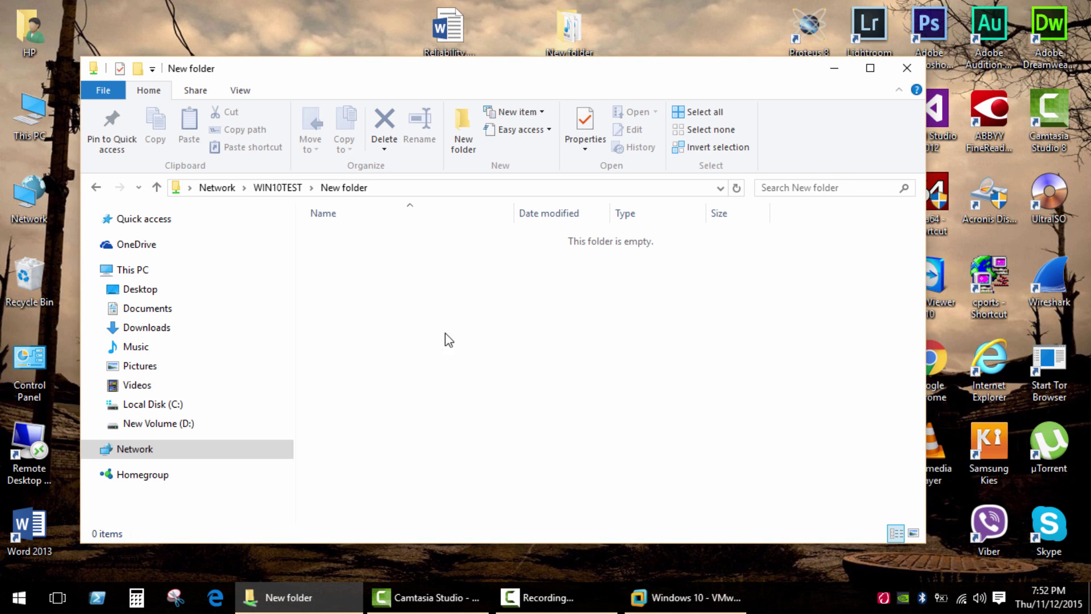
pyautogui.click(455, 120)
pyautogui.click(629, 434)
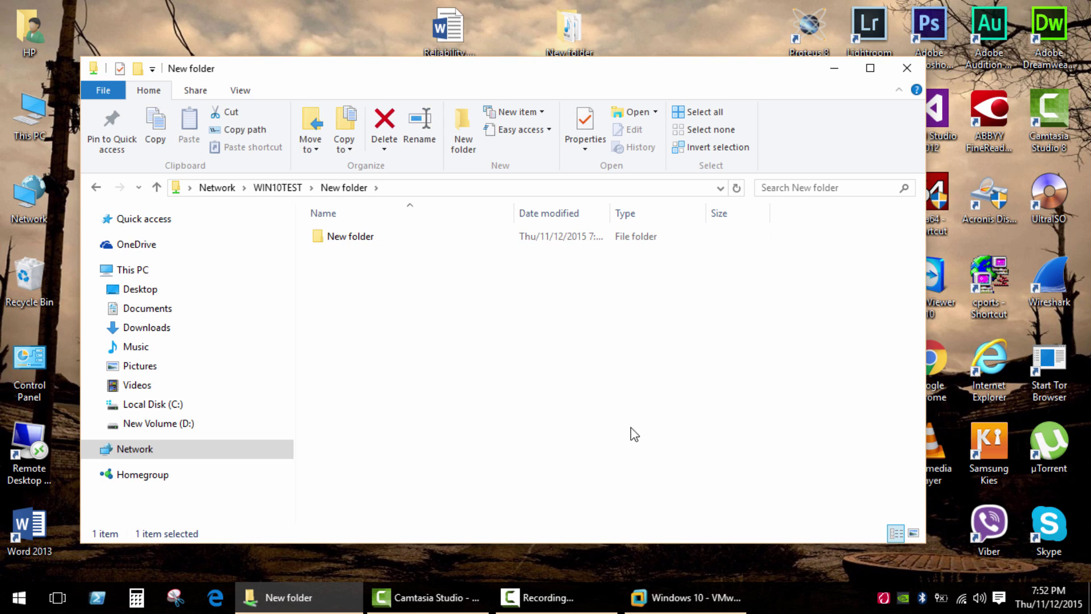
# Create a text document with the default name inside the shared New folder on WIN10TEST.
pyautogui.rightClick(412, 291)
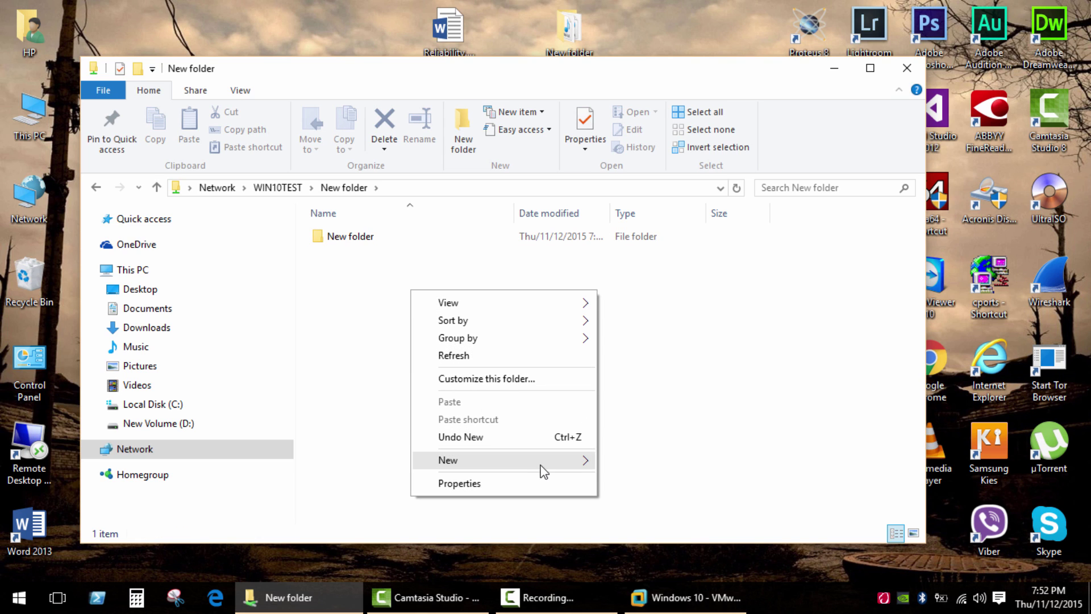
pyautogui.moveTo(573, 470)
pyautogui.click(648, 406)
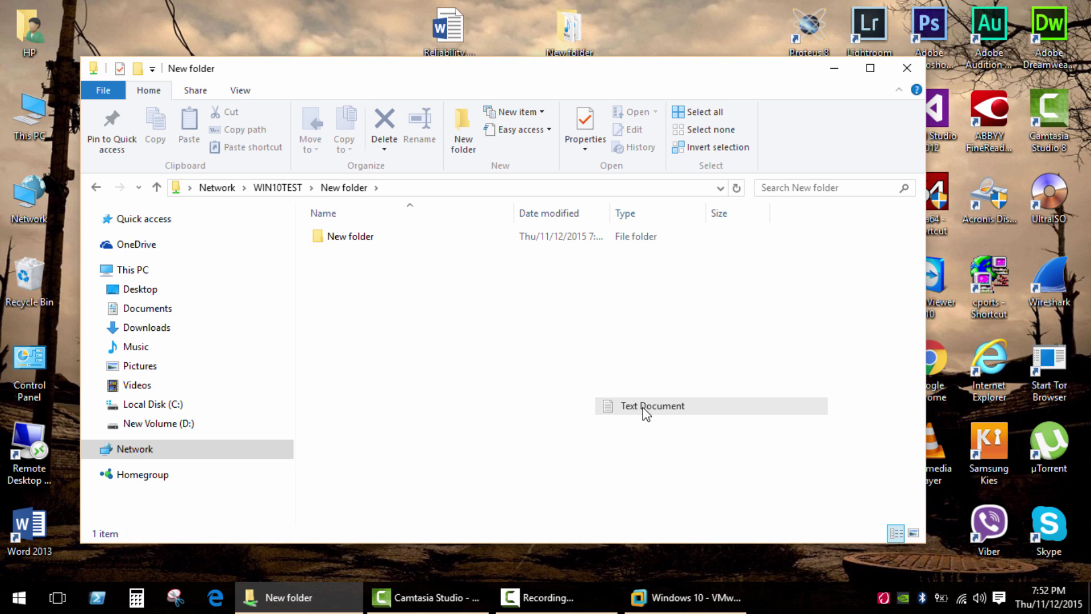
pyautogui.click(565, 408)
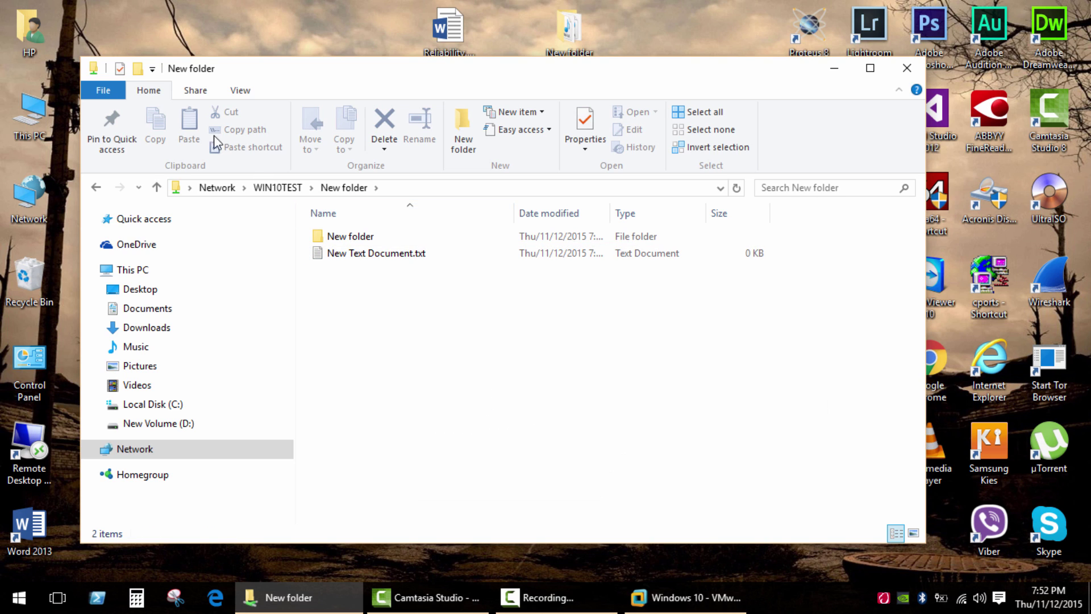
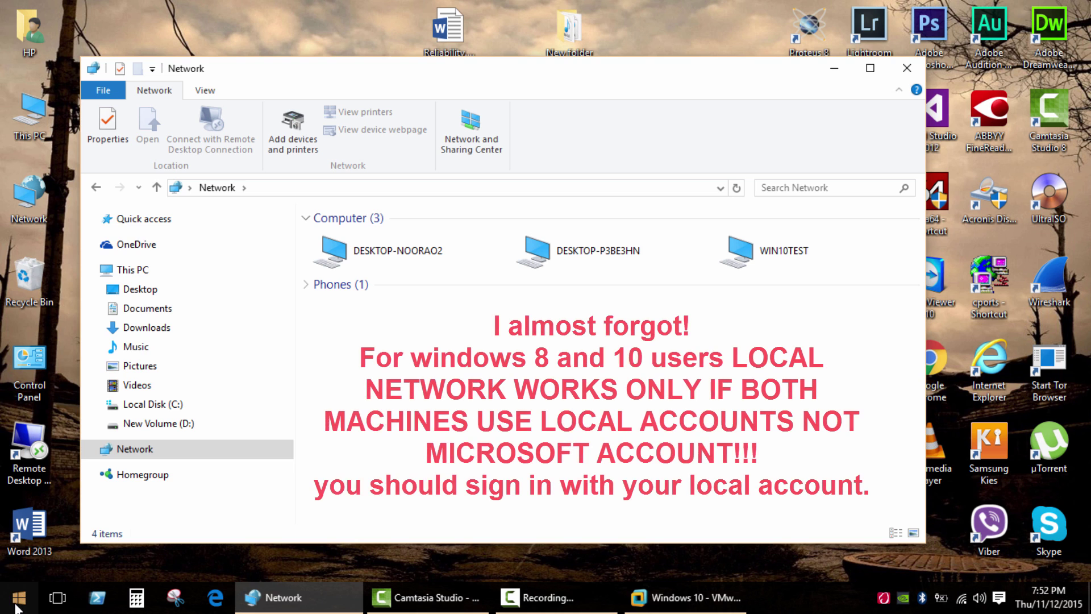
# Check the host computer's account type in the account settings and close Settings.
pyautogui.click(16, 603)
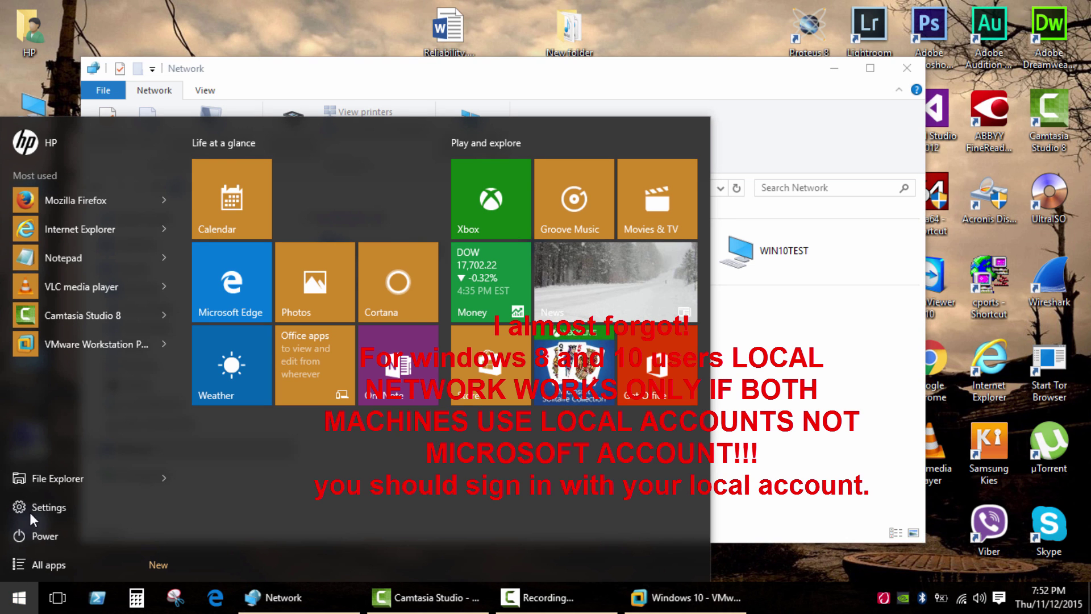
pyautogui.click(63, 509)
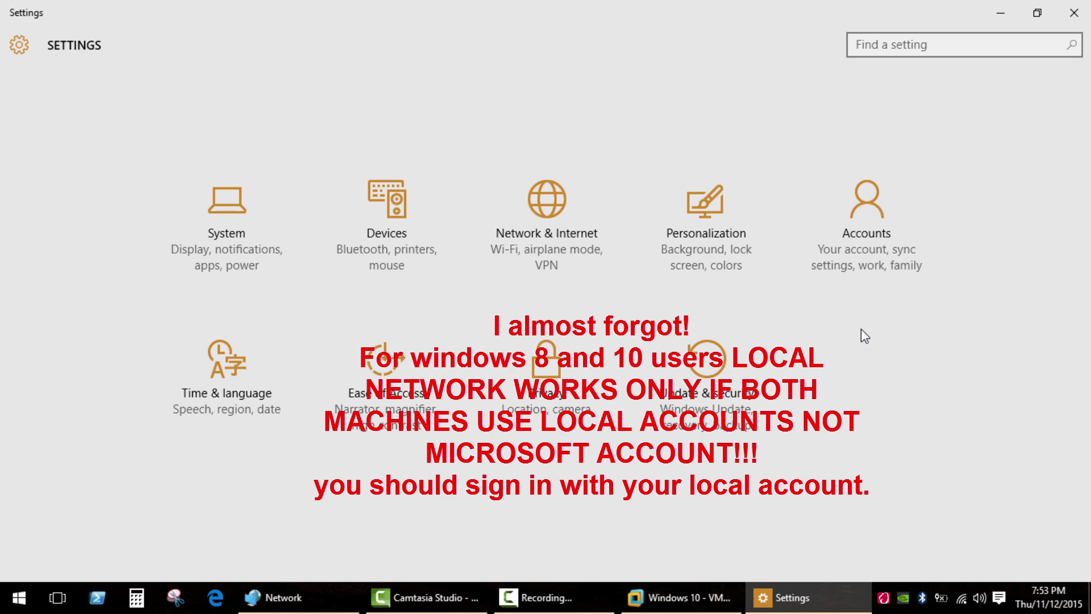
pyautogui.click(870, 221)
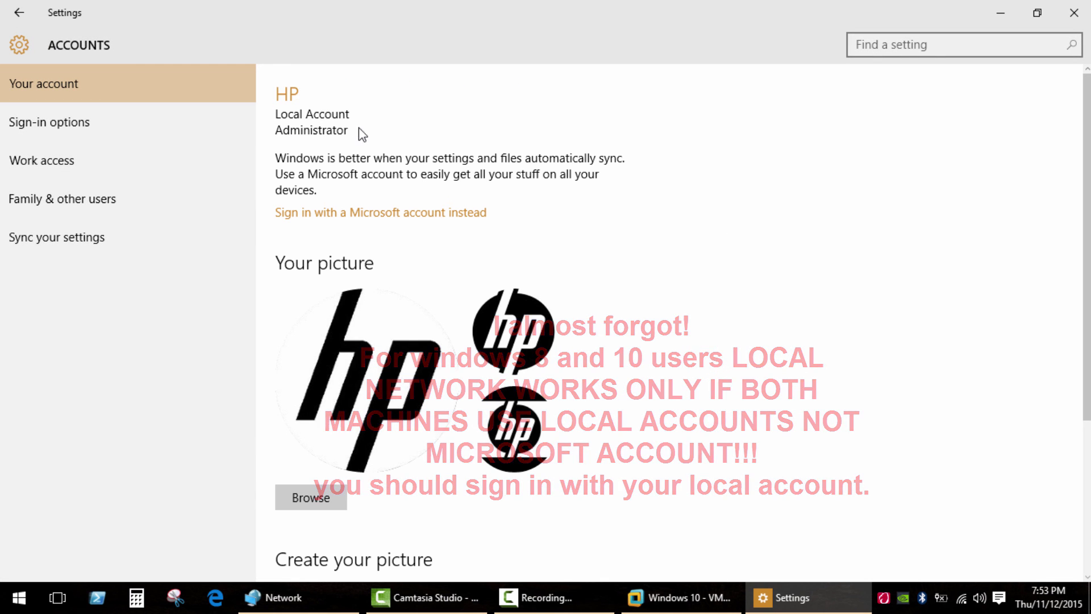
pyautogui.hotkey('alt', 'F4')
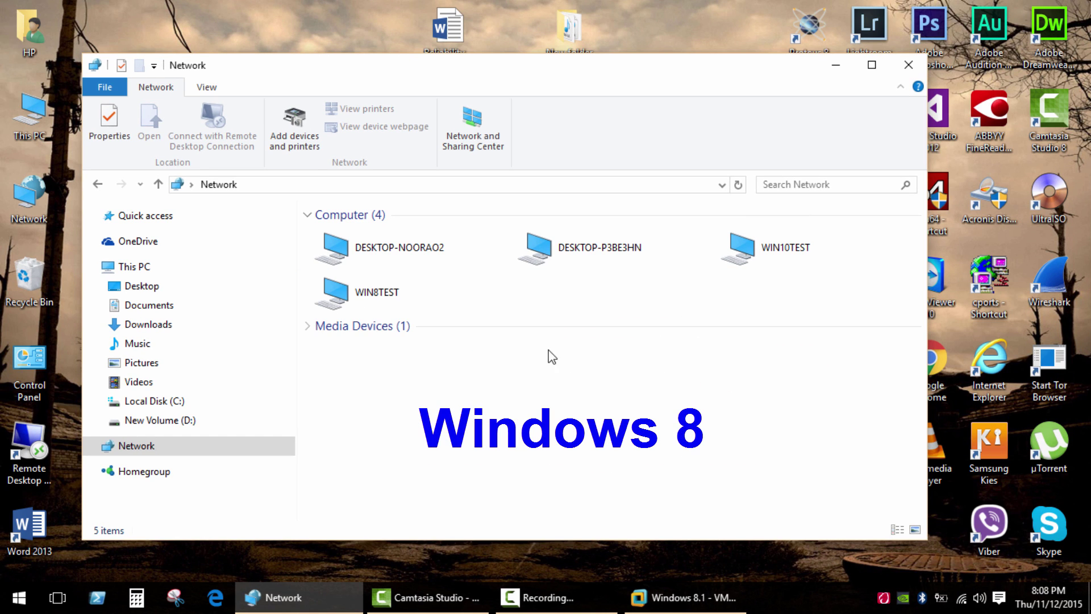
# Select WIN8TEST among the network computers and refresh the network list.
pyautogui.click(370, 295)
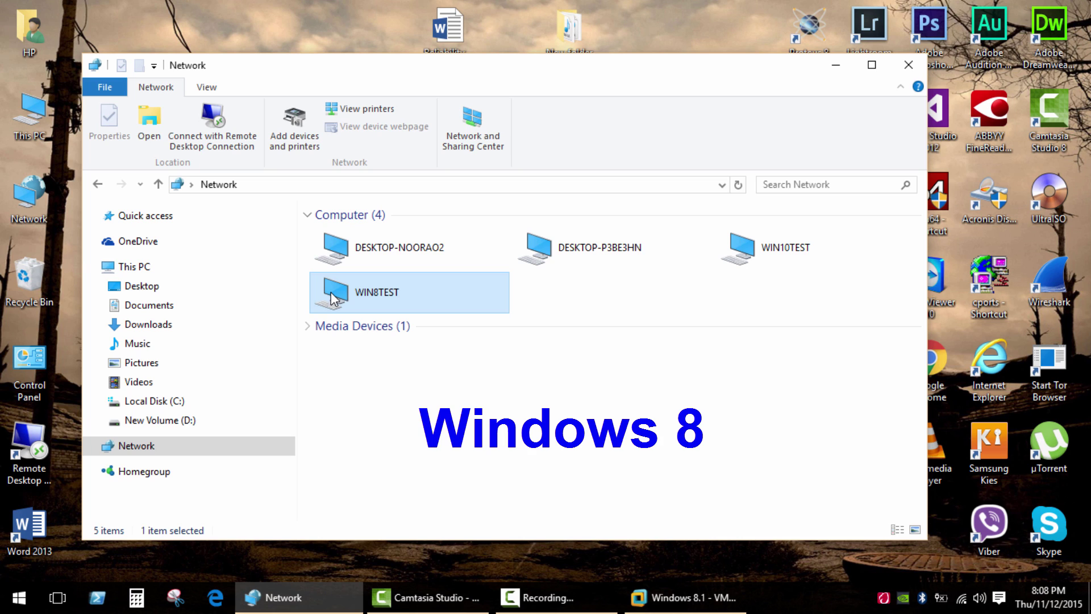
pyautogui.press('F5')
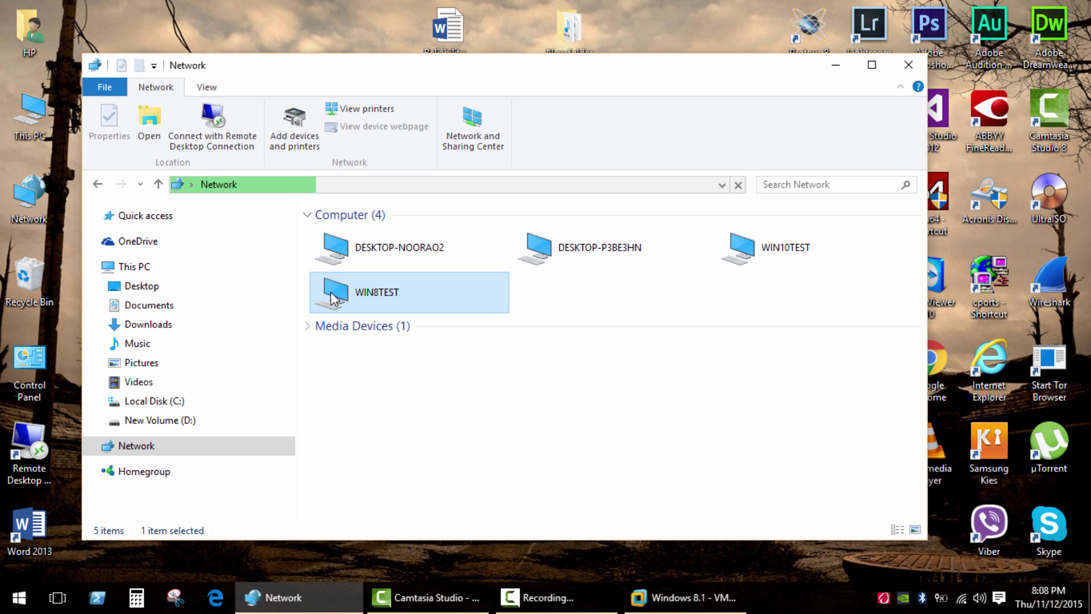
pyautogui.click(706, 311)
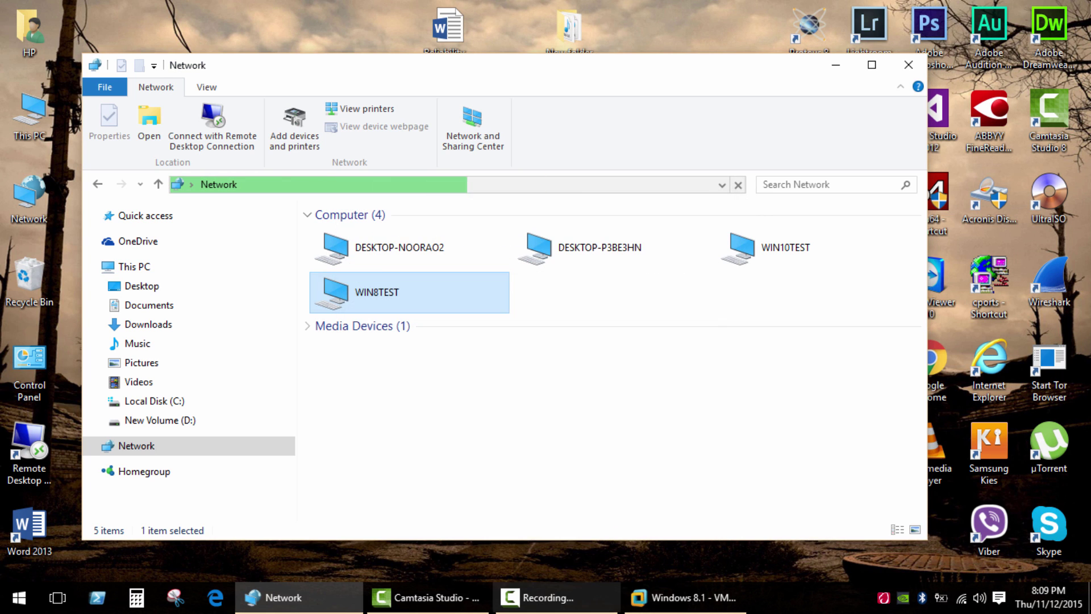
# Switch to the Windows 8.1 virtual machine and open its advanced sharing settings.
pyautogui.click(685, 597)
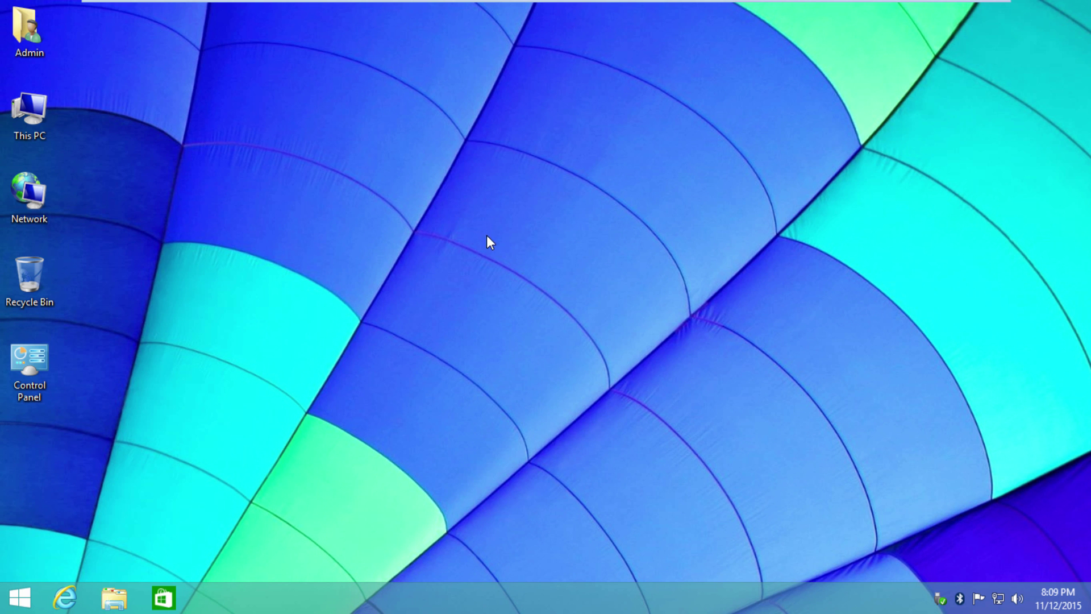
pyautogui.rightClick(999, 599)
pyautogui.click(966, 584)
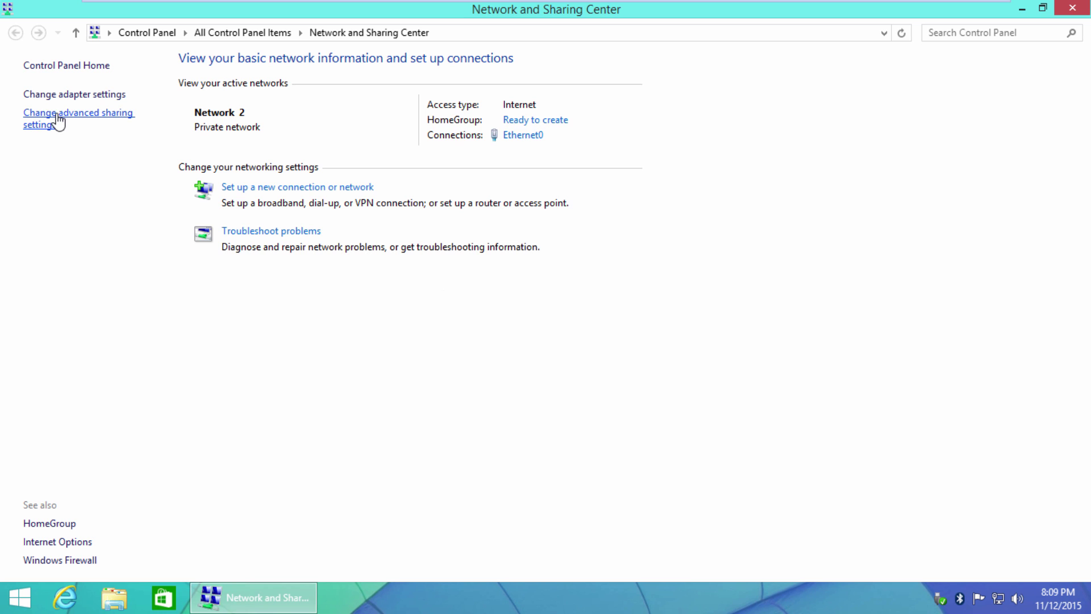
pyautogui.click(58, 119)
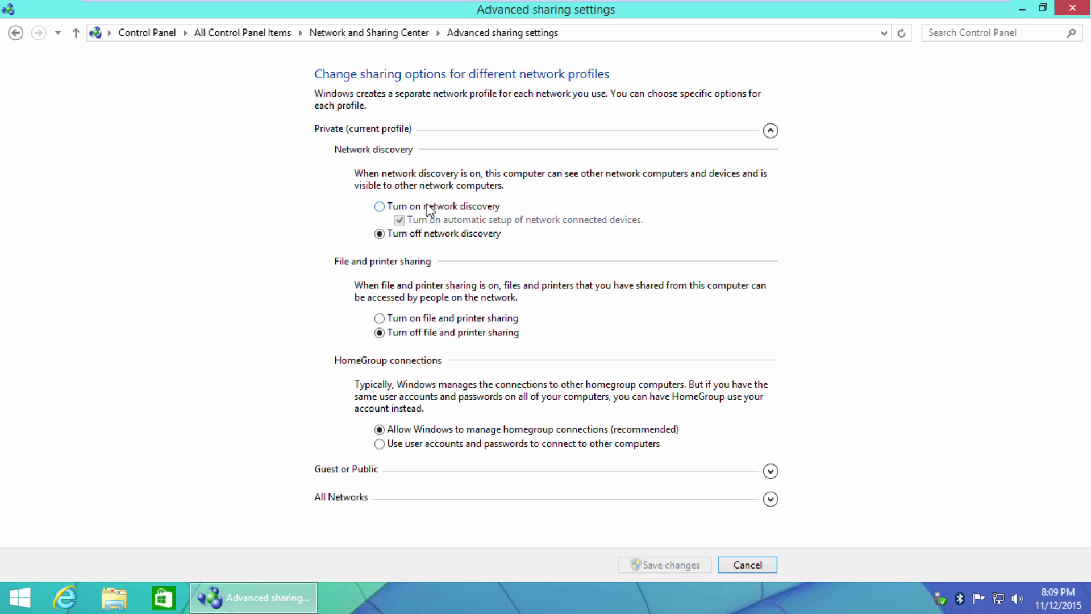
# Turn on network discovery and file and printer sharing for the Private and the Guest or Public profiles.
pyautogui.click(430, 210)
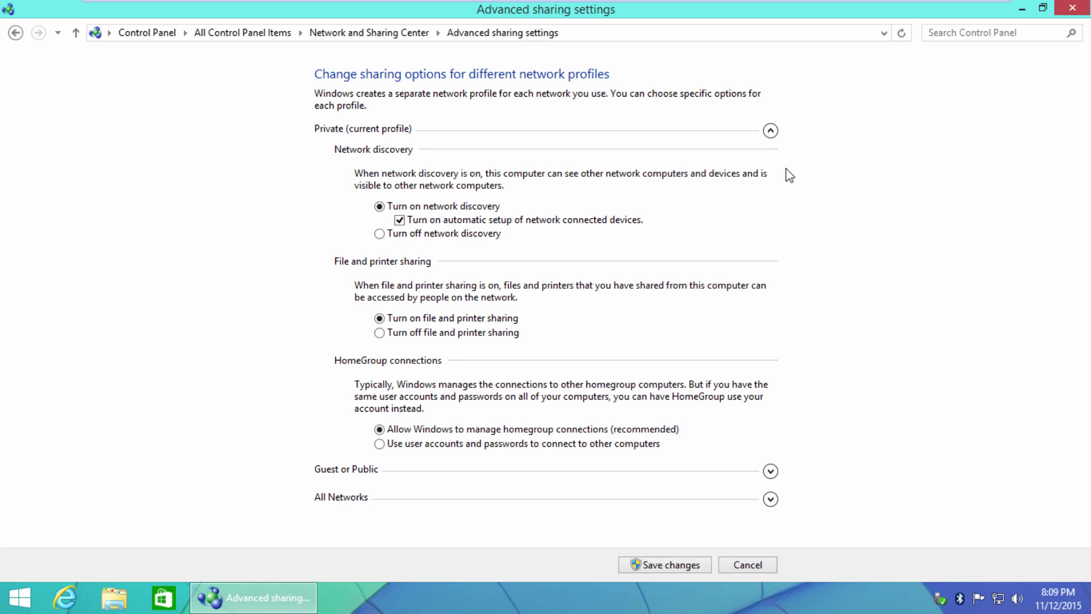
pyautogui.click(770, 471)
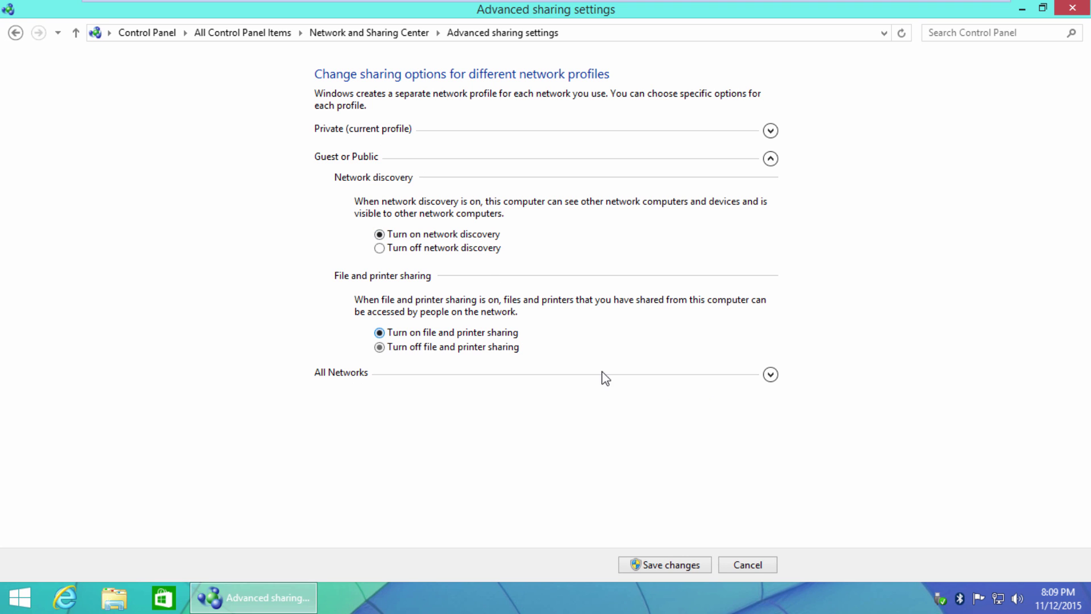
# Turn on Public folder sharing and turn off password protected sharing for all networks, then save the changes and close the window.
pyautogui.click(770, 374)
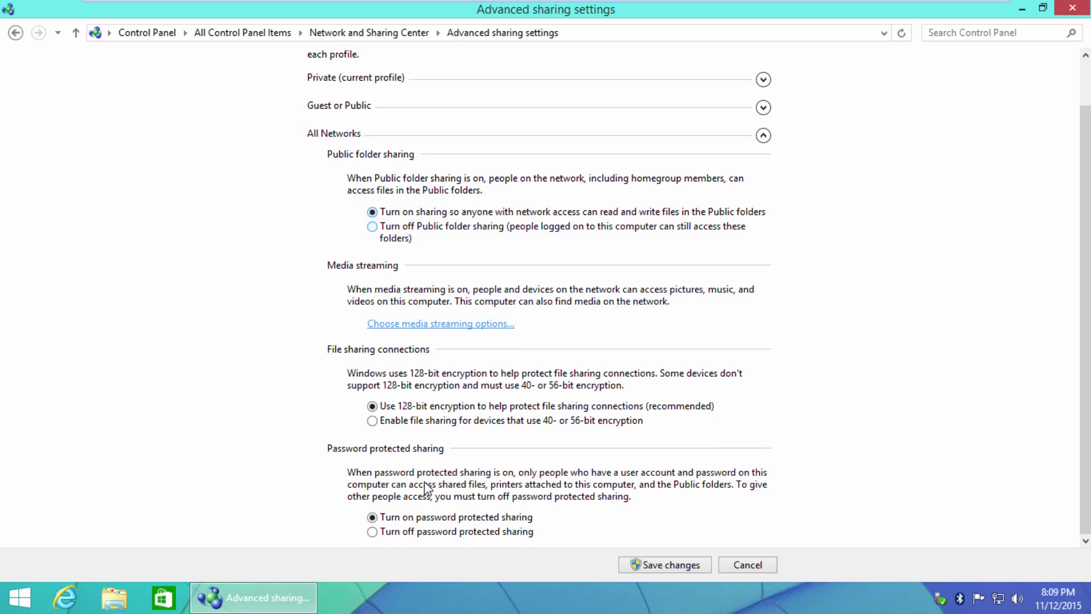
pyautogui.click(379, 533)
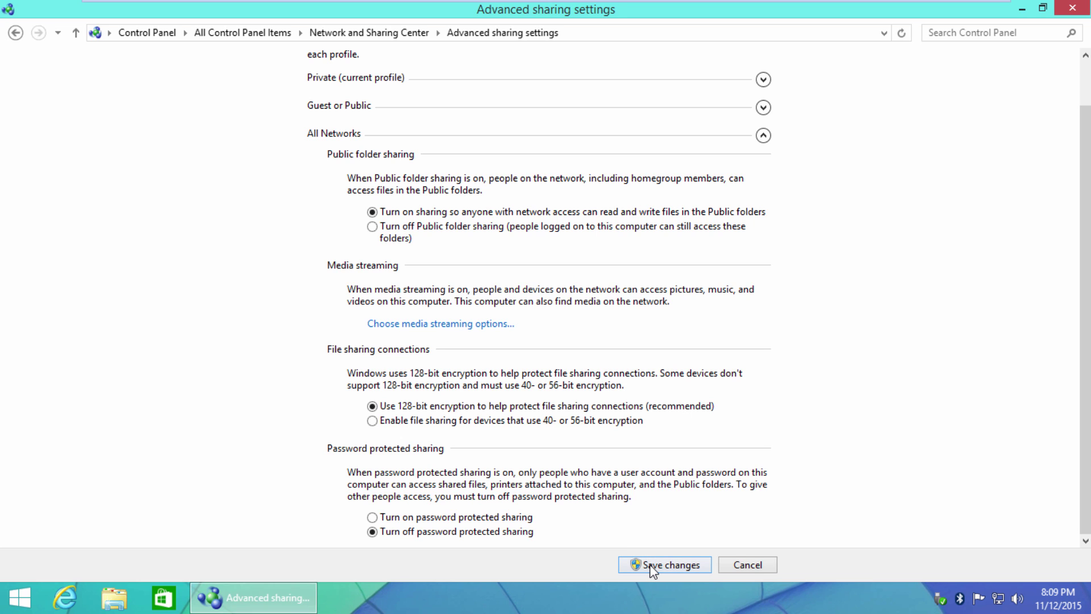
pyautogui.click(652, 565)
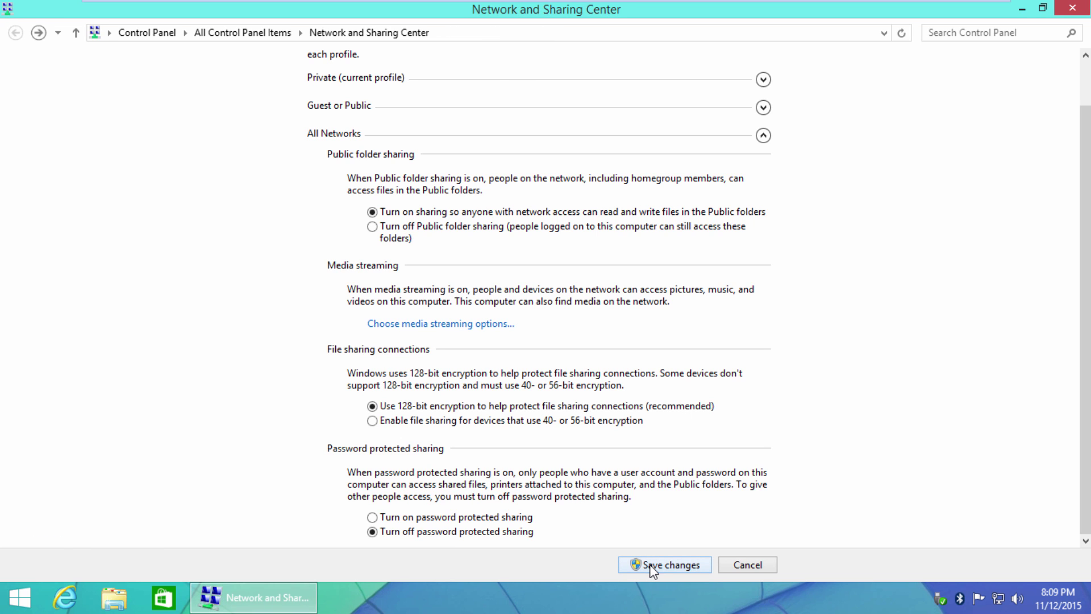
pyautogui.click(1072, 16)
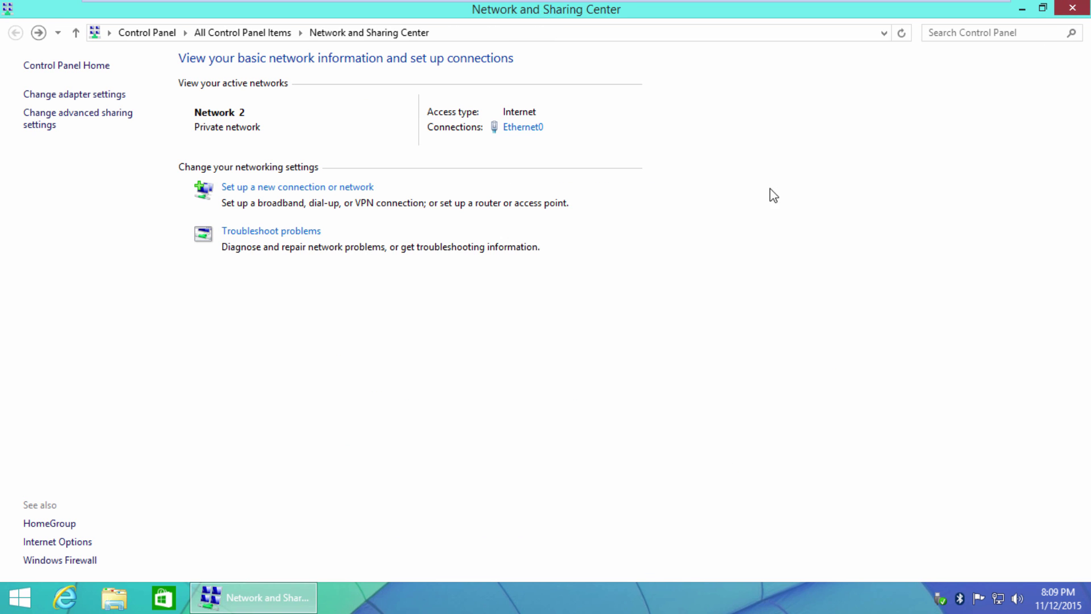
# Create a folder with the default name New folder on the Windows 8.1 desktop.
pyautogui.rightClick(555, 194)
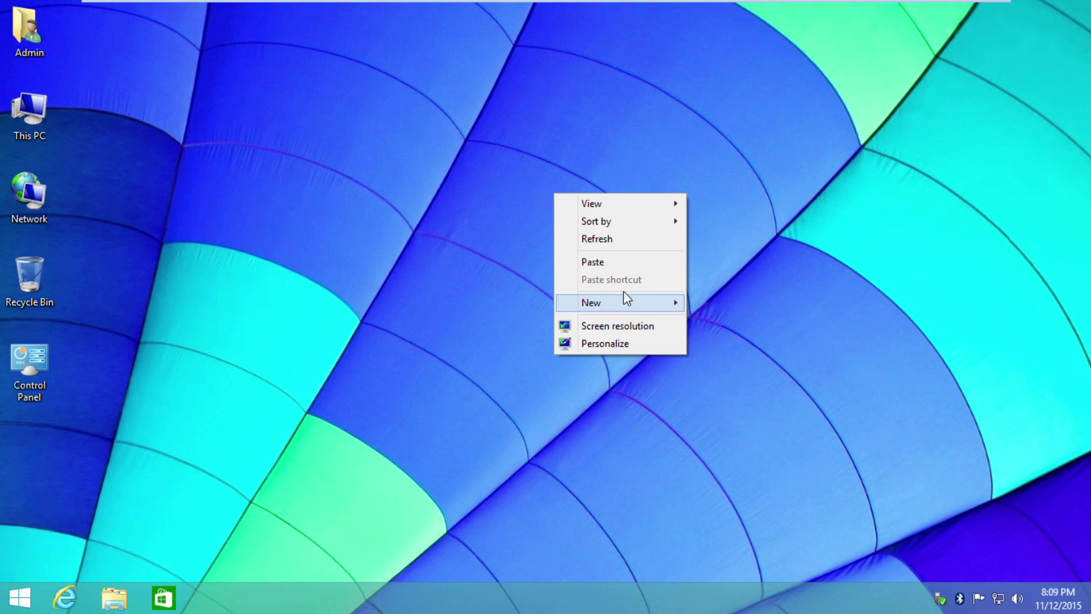
pyautogui.moveTo(642, 308)
pyautogui.click(710, 303)
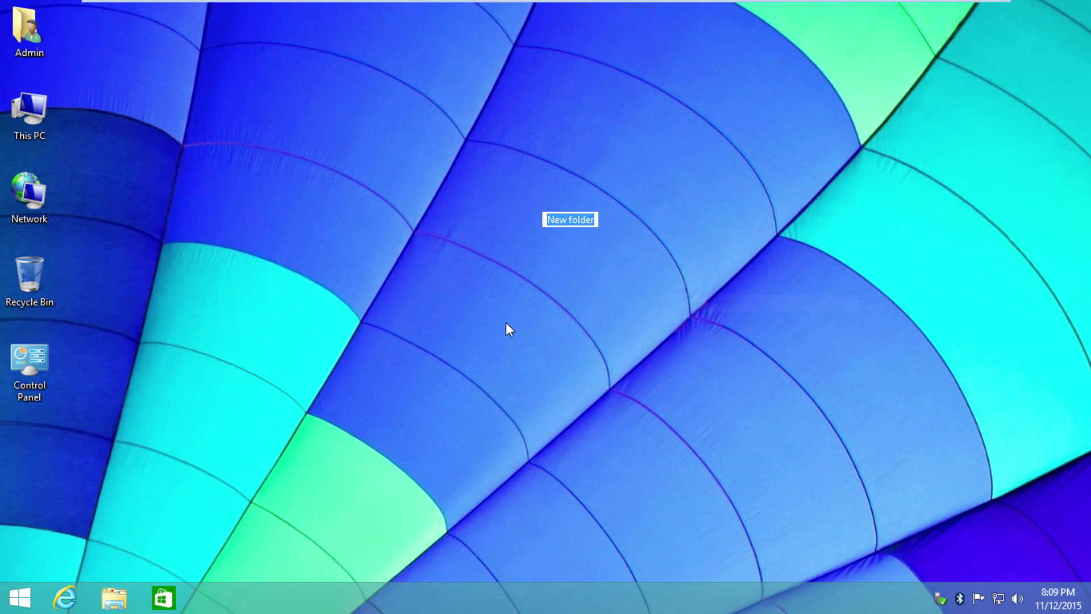
pyautogui.press('Return')
# Share the desktop's New folder through Advanced Sharing and allow Everyone Full Control in the share permissions.
pyautogui.rightClick(561, 203)
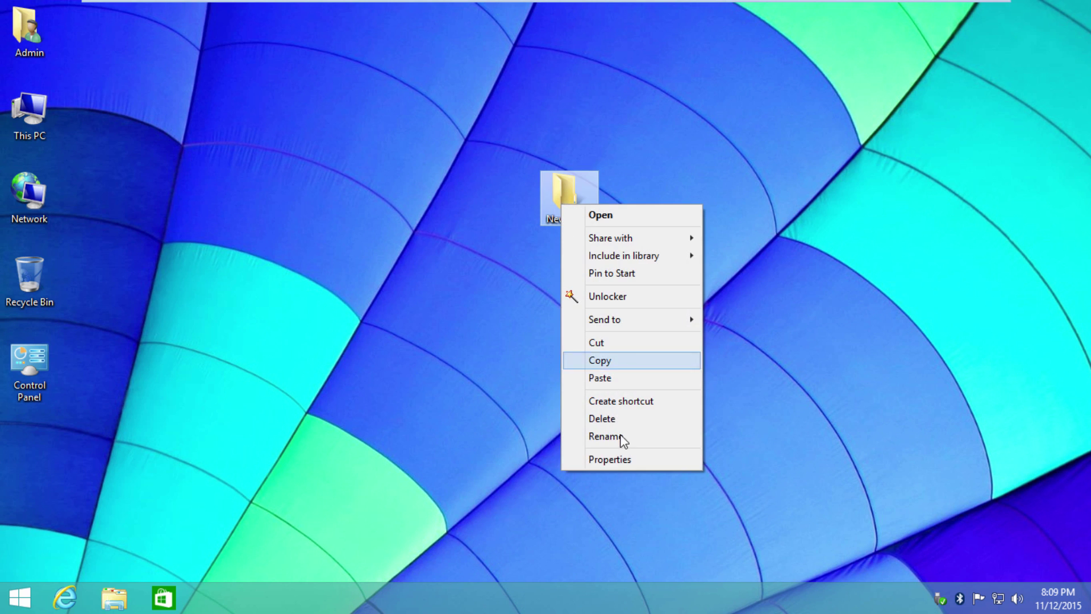
pyautogui.click(625, 457)
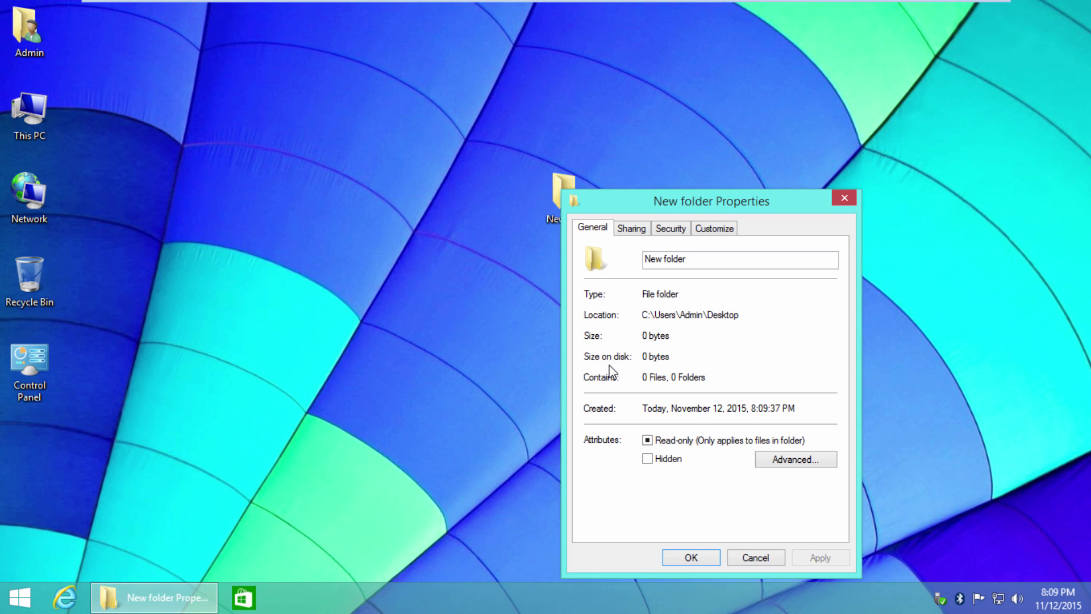
pyautogui.click(636, 230)
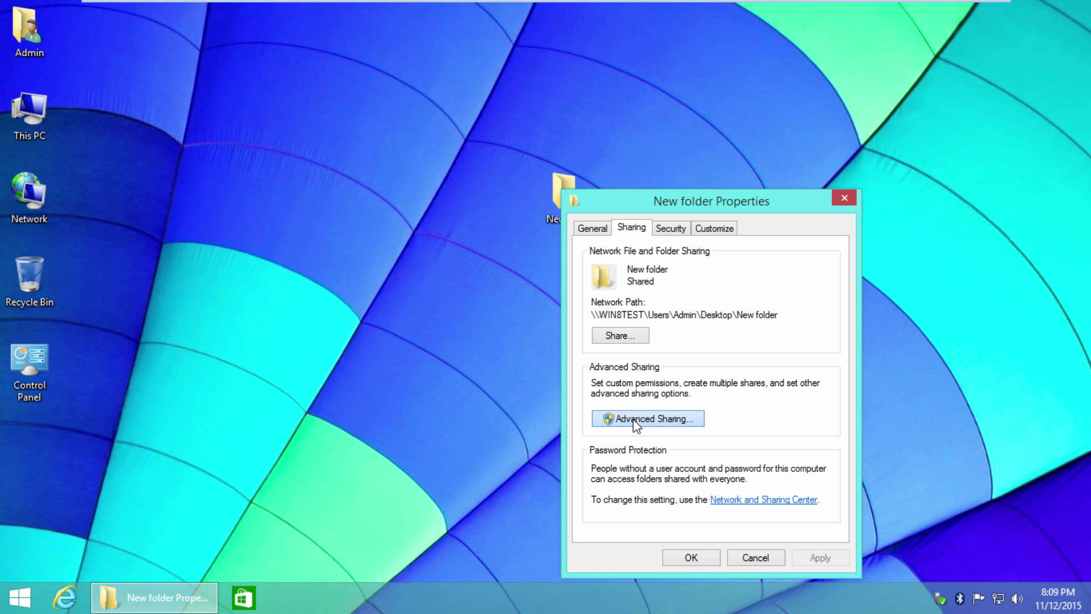
pyautogui.click(633, 420)
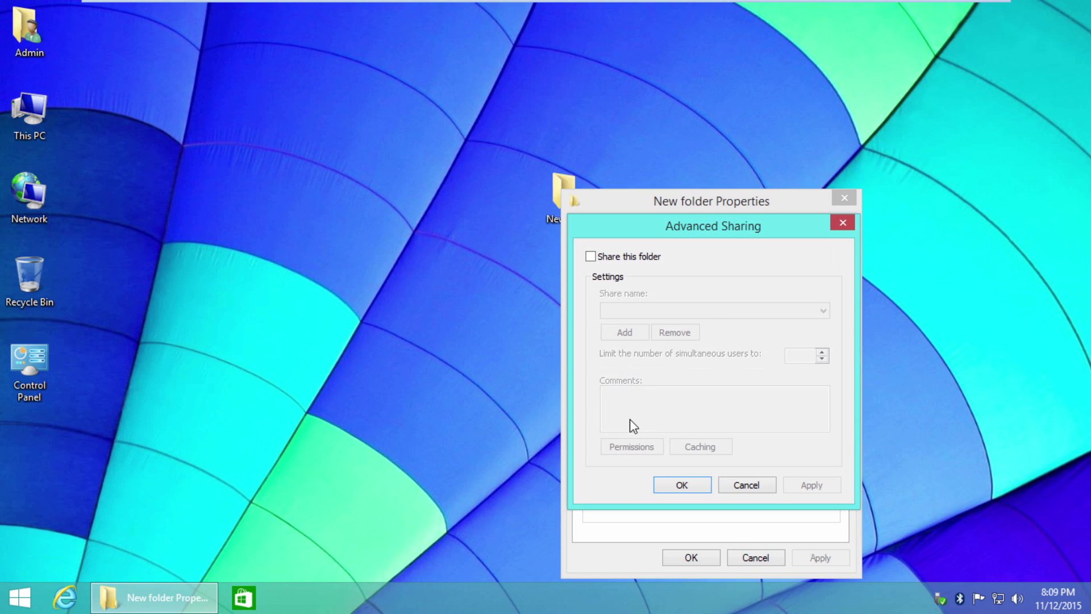
pyautogui.click(612, 256)
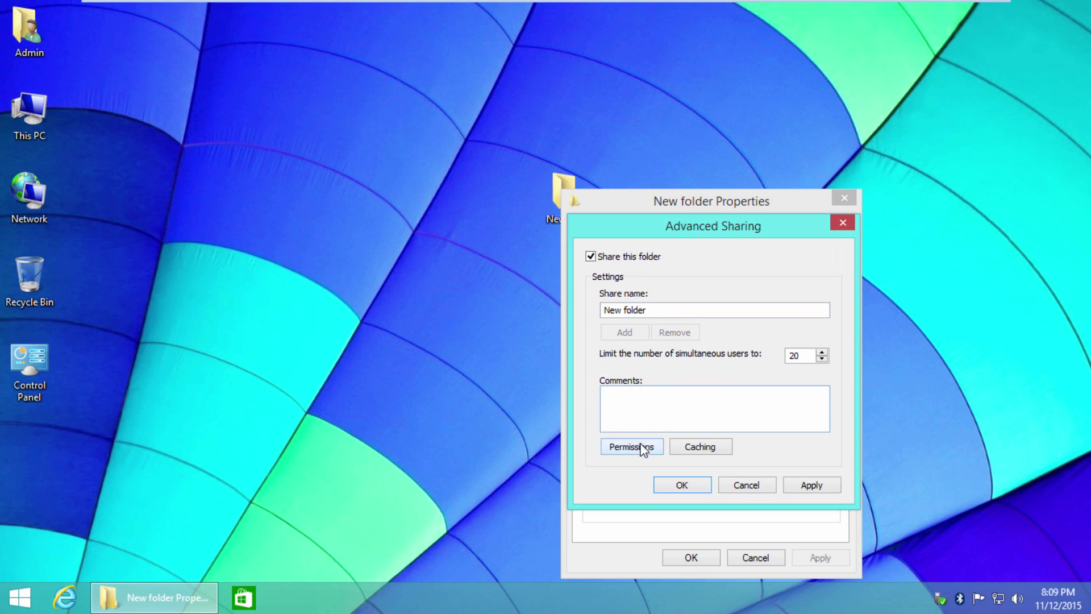
pyautogui.click(643, 449)
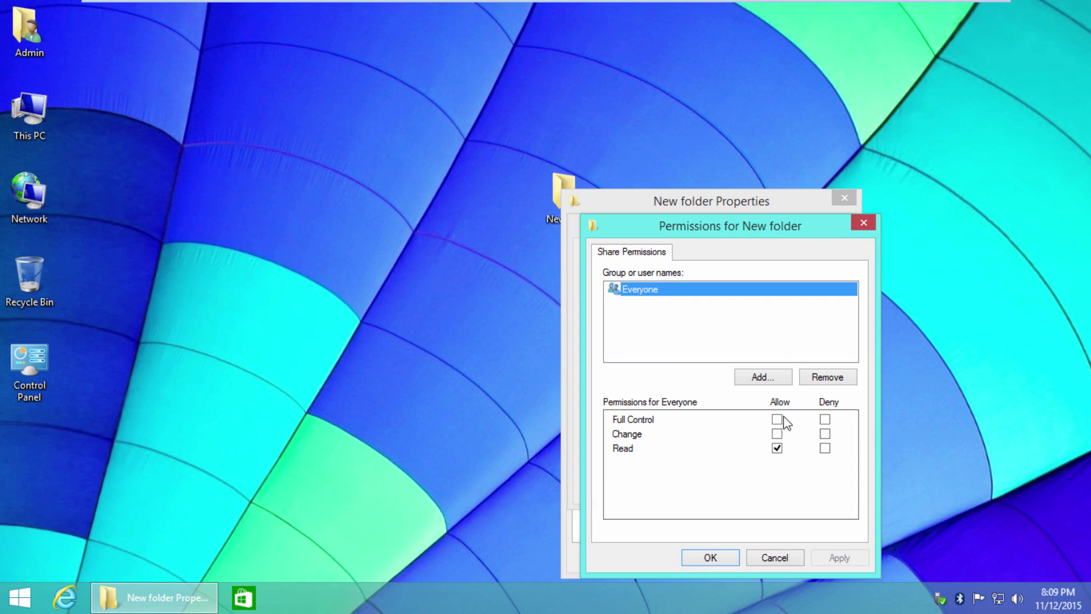
pyautogui.click(777, 420)
pyautogui.click(710, 557)
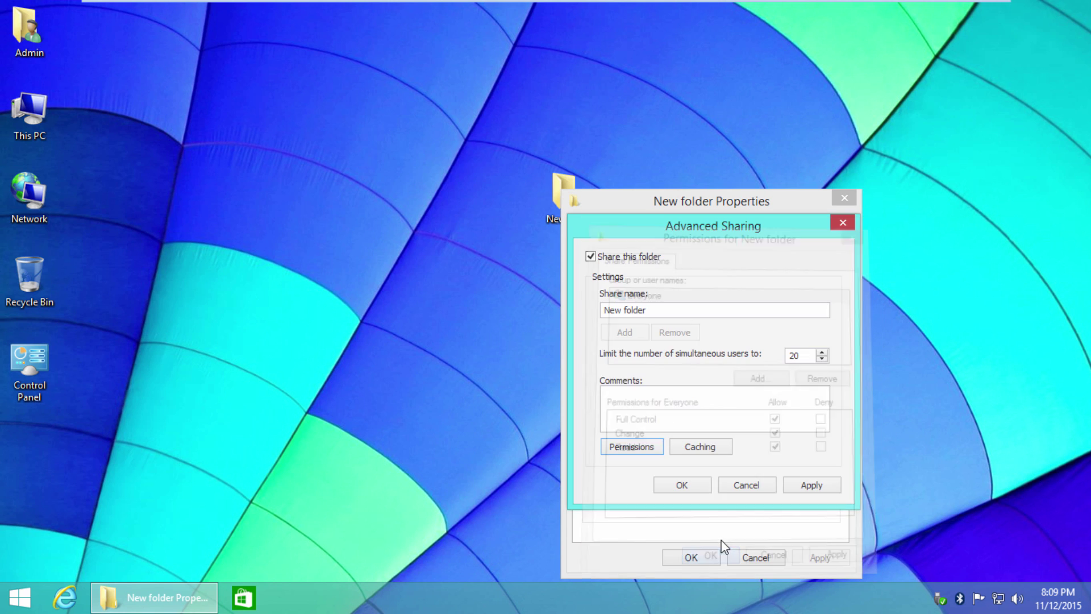
pyautogui.press('Return')
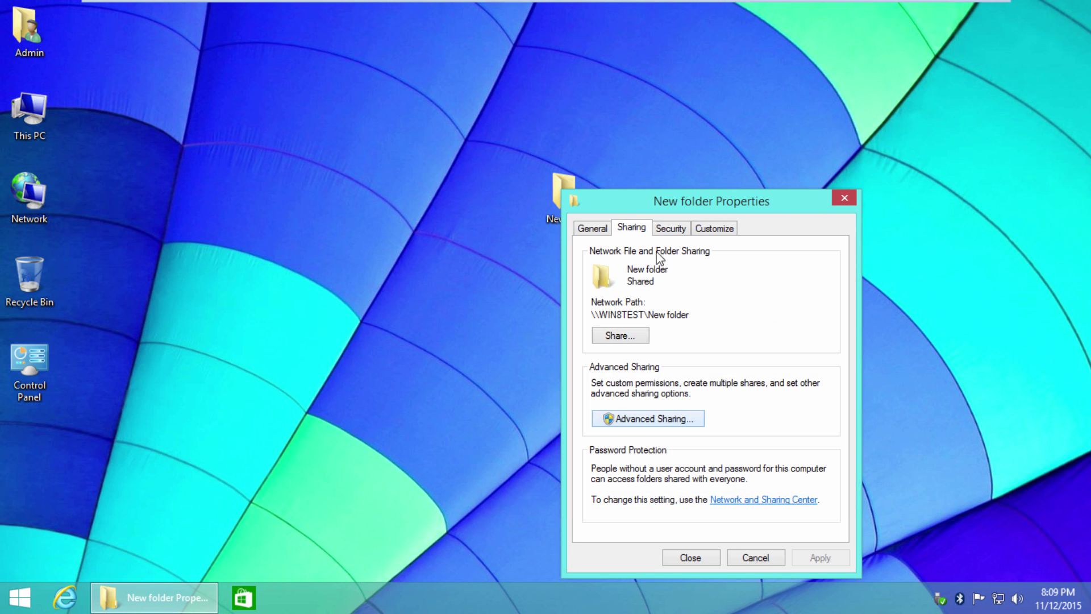
# Add the Everyone group to the security permissions of New folder using the advanced user and group search.
pyautogui.click(672, 229)
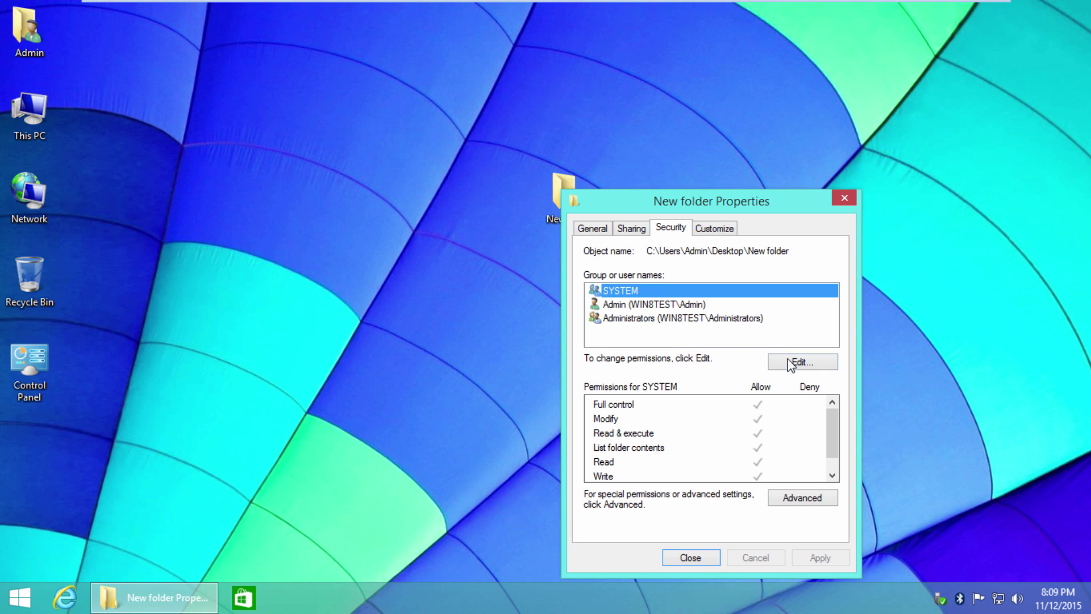
pyautogui.click(791, 363)
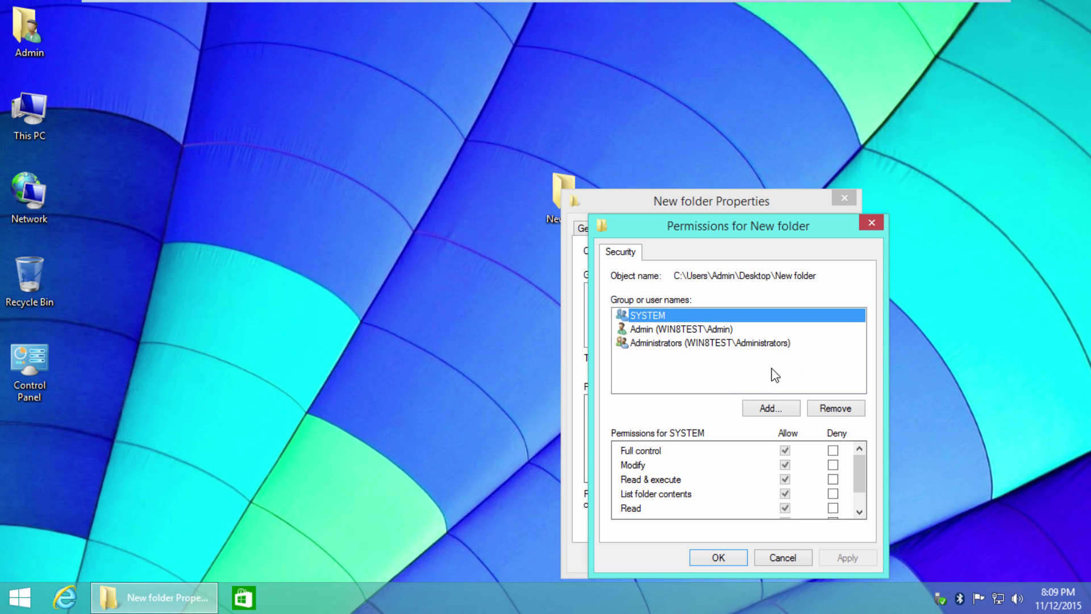
pyautogui.click(776, 410)
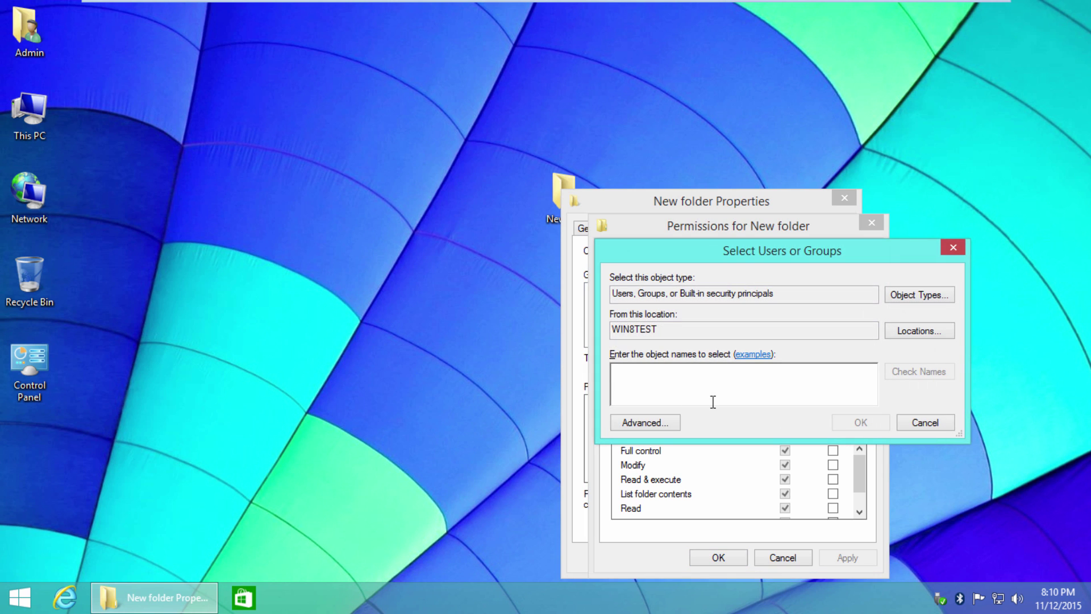
pyautogui.click(660, 423)
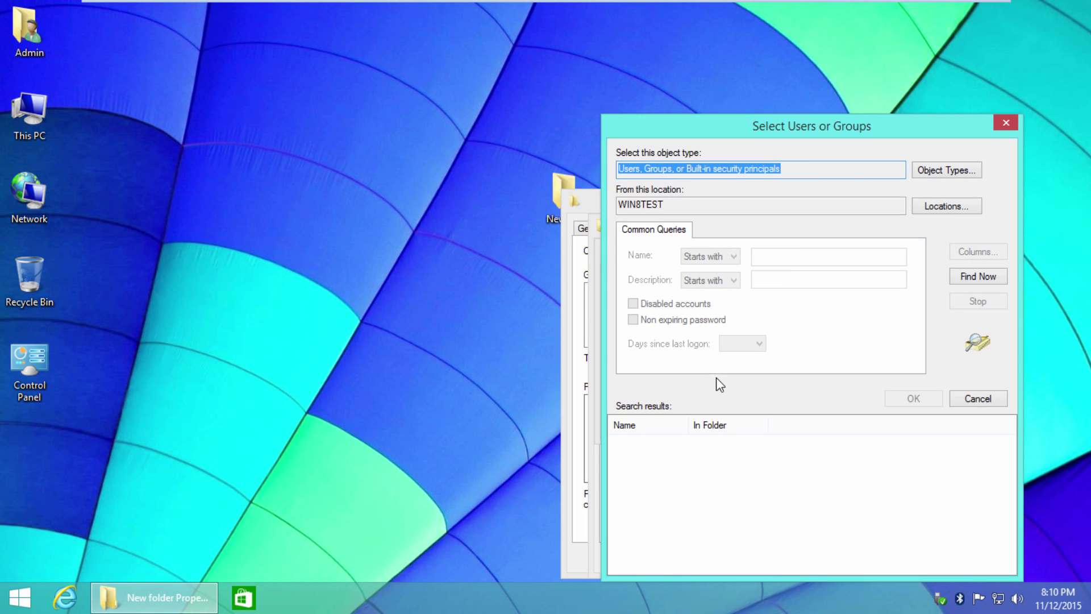
pyautogui.click(960, 280)
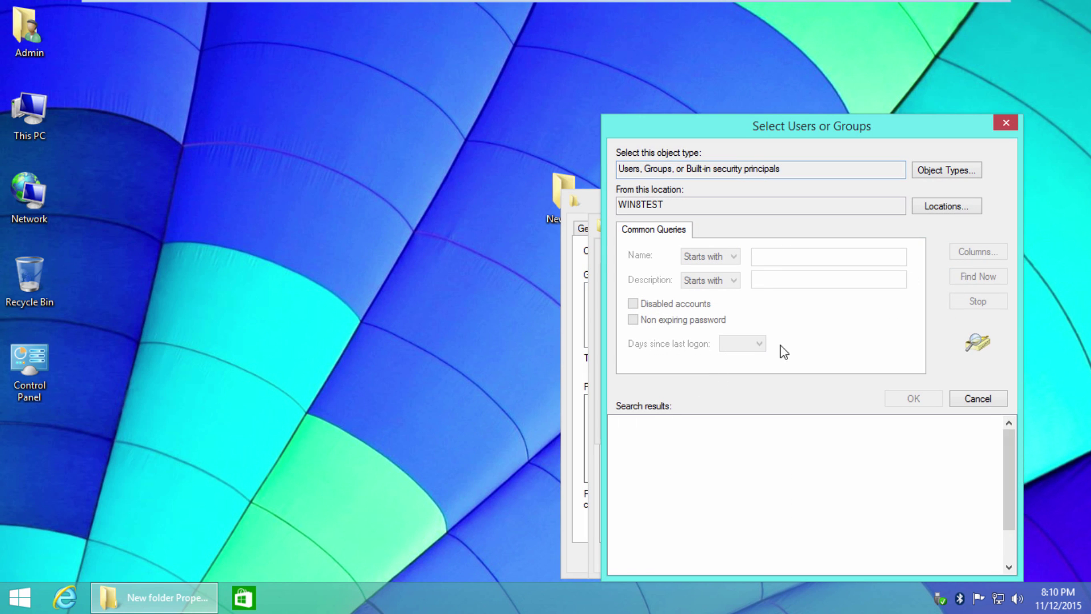
pyautogui.click(676, 487)
pyautogui.scroll(-2, 674, 490)
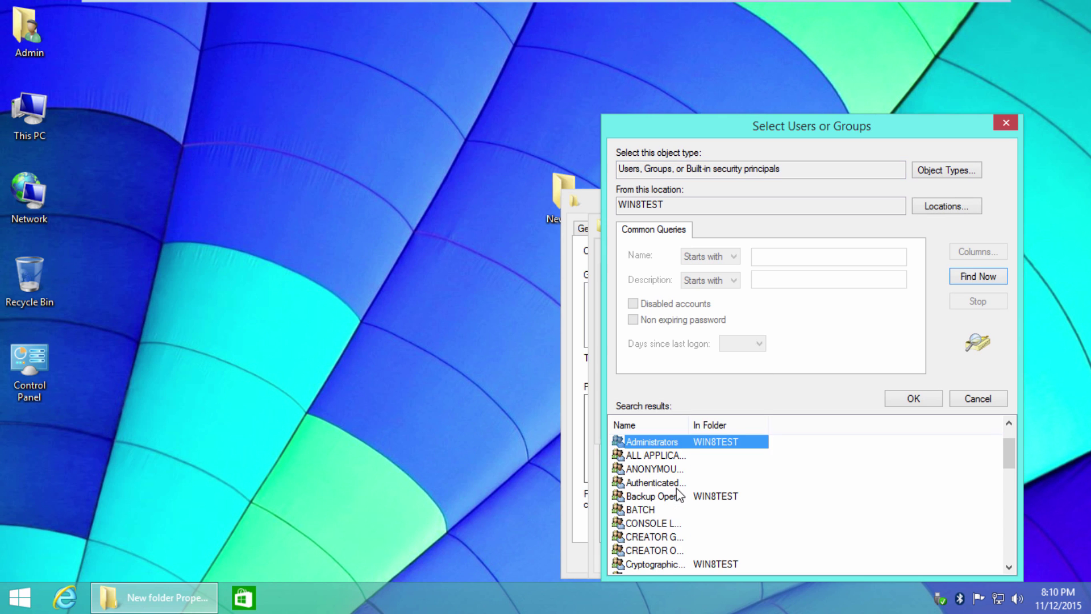
pyautogui.scroll(-1, 674, 540)
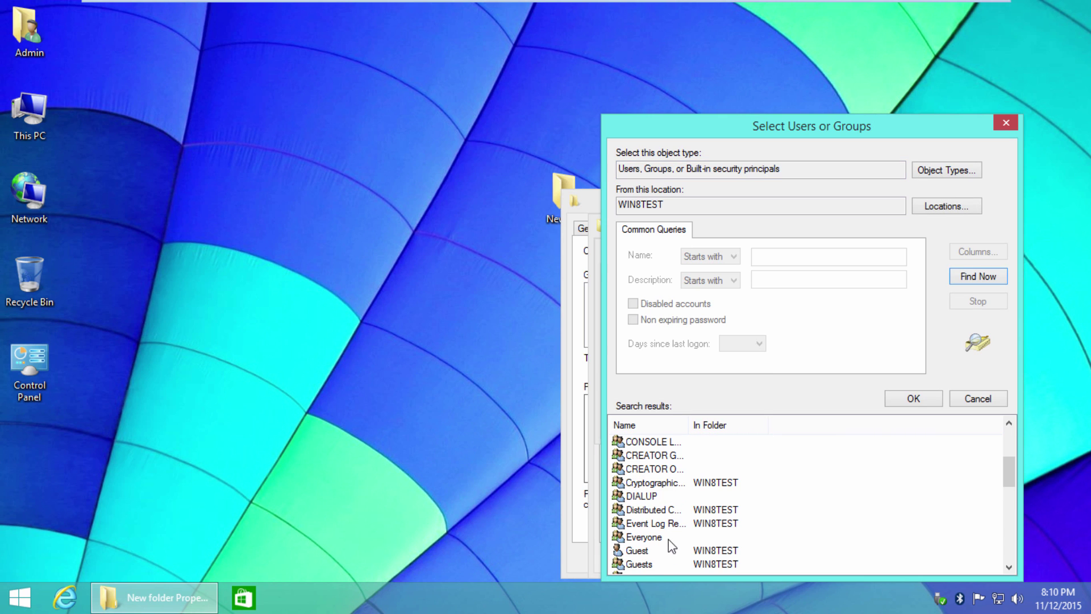
pyautogui.doubleClick(645, 537)
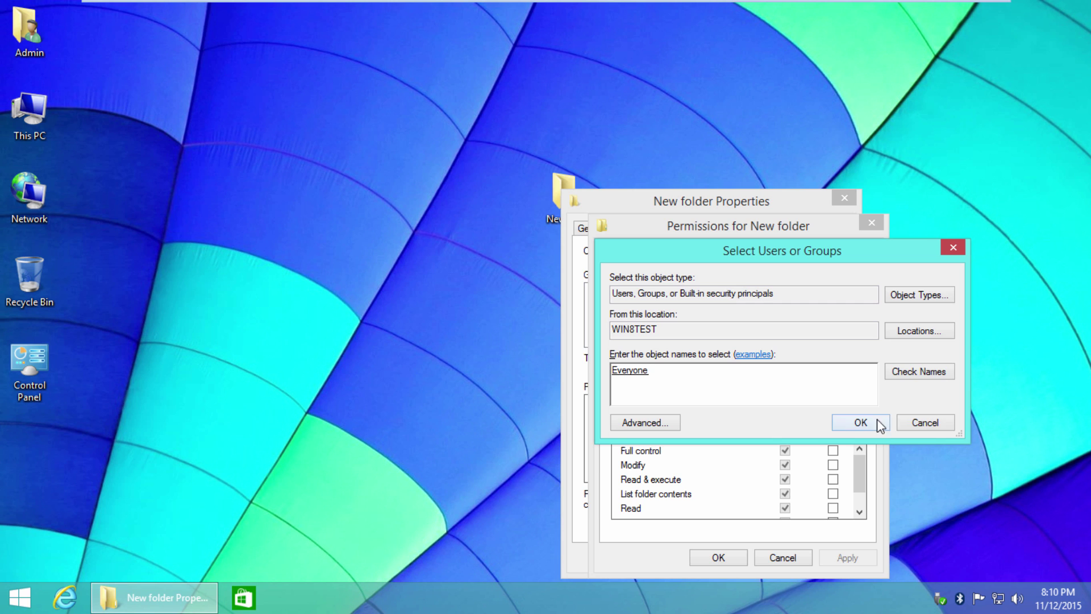
pyautogui.click(879, 424)
# Allow Everyone Full control in the security permissions of New folder and close its properties.
pyautogui.click(786, 452)
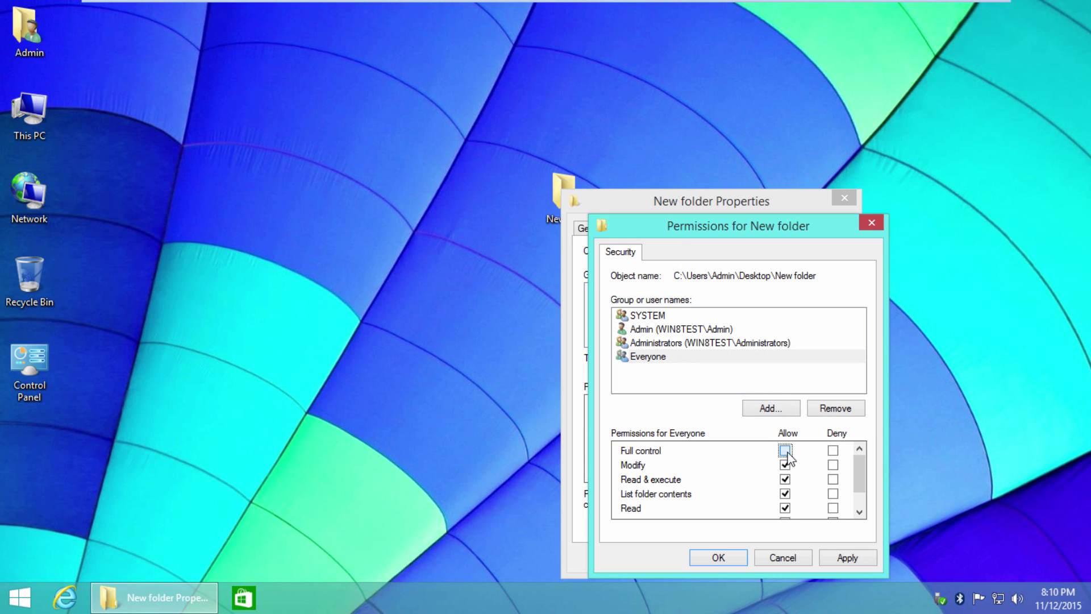
pyautogui.click(712, 561)
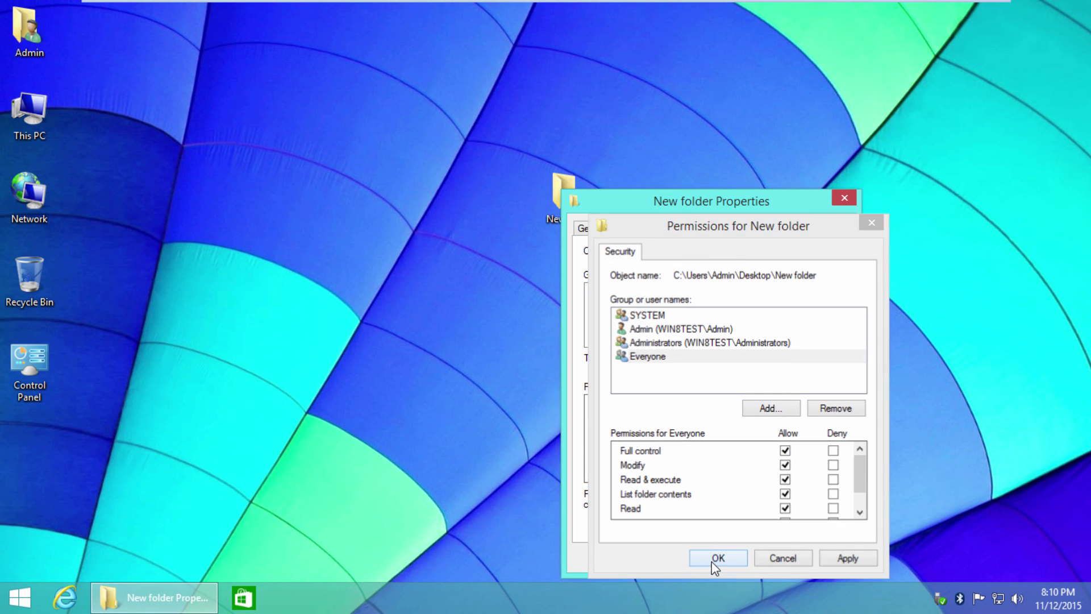
pyautogui.click(691, 557)
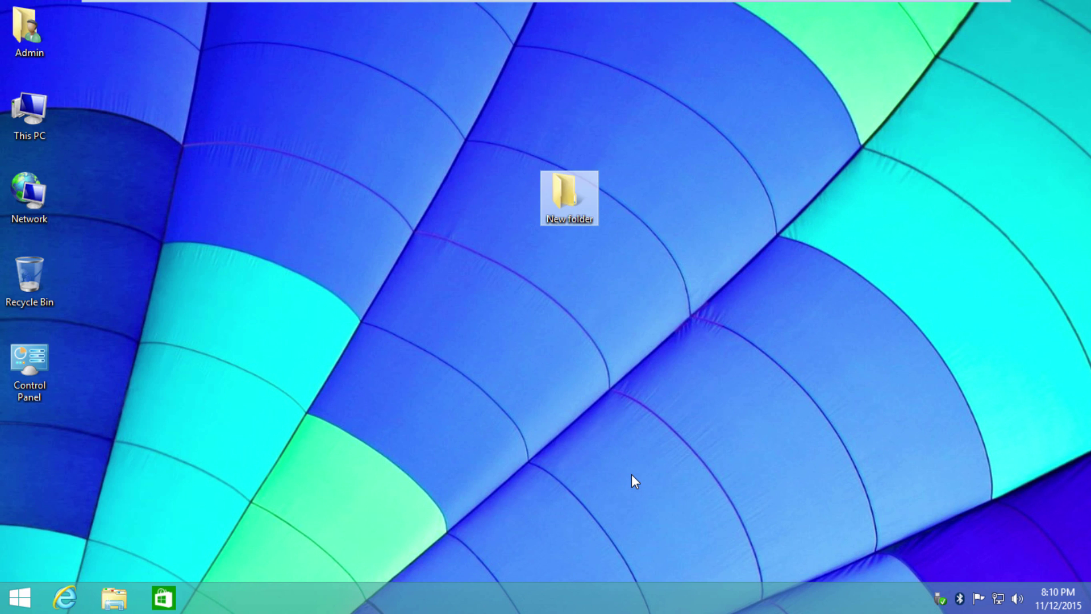
# Switch back to the host computer and open the shared New folder on WIN8TEST from the network computers.
pyautogui.click(632, 475)
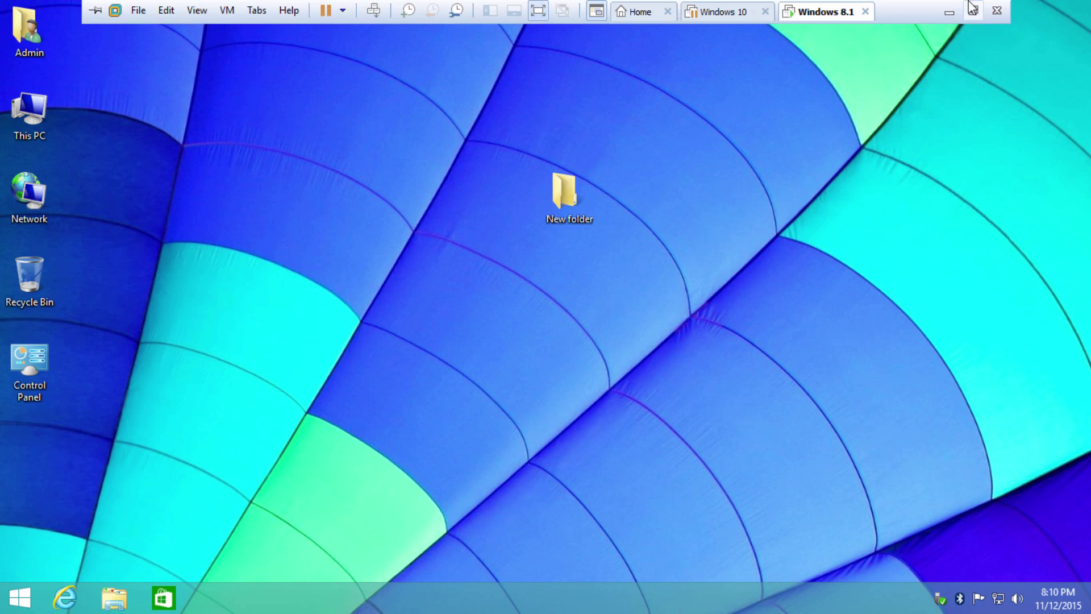
pyautogui.click(973, 11)
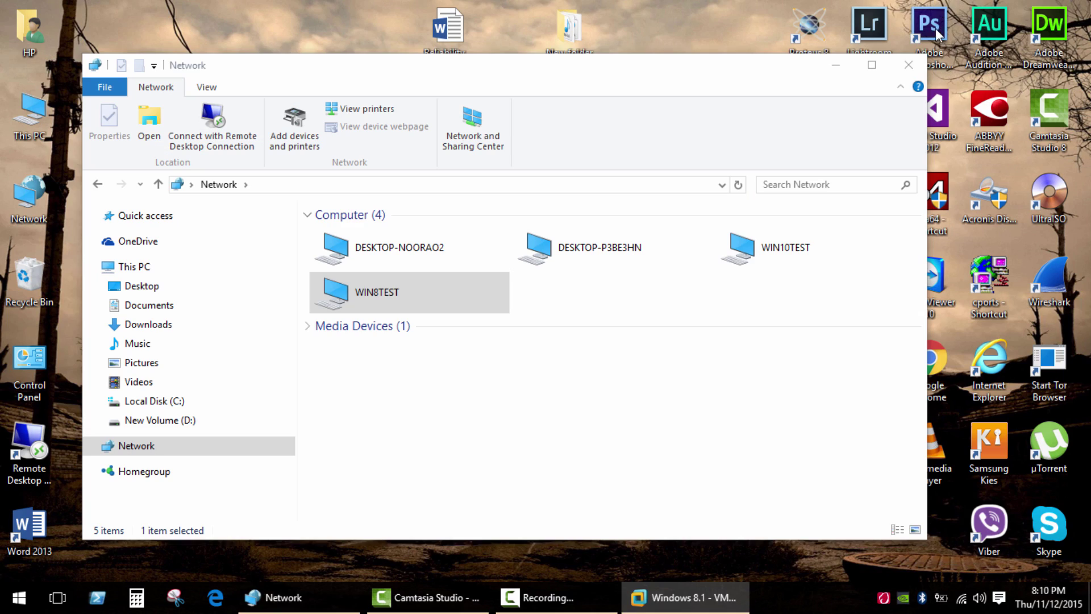
pyautogui.doubleClick(339, 289)
pyautogui.doubleClick(357, 228)
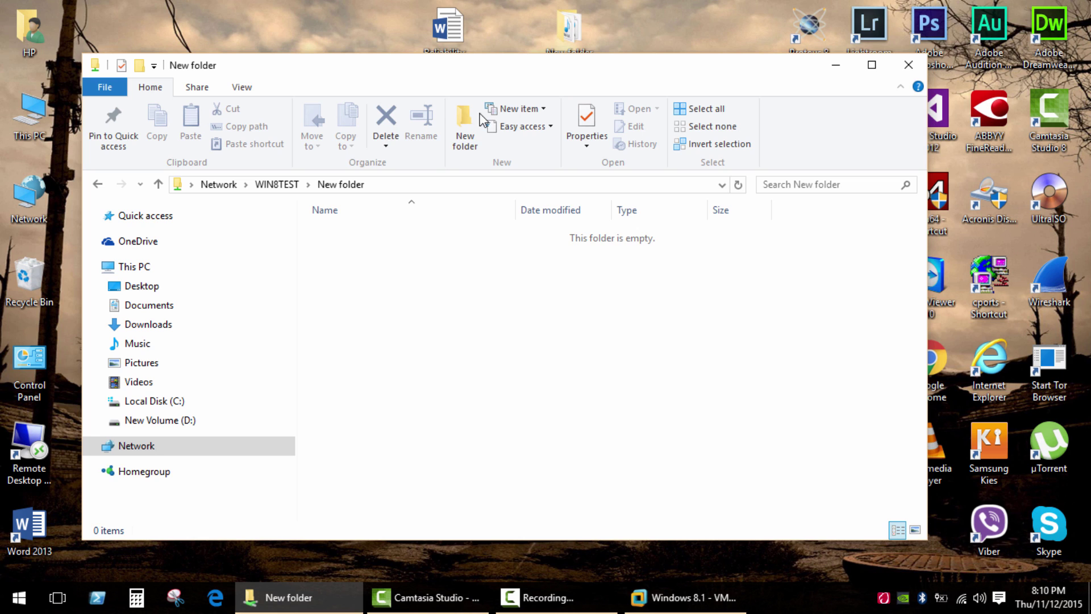
# Test write access by creating a folder inside WIN8TEST's shared New folder and permanently deleting it, then leave the share.
pyautogui.click(507, 318)
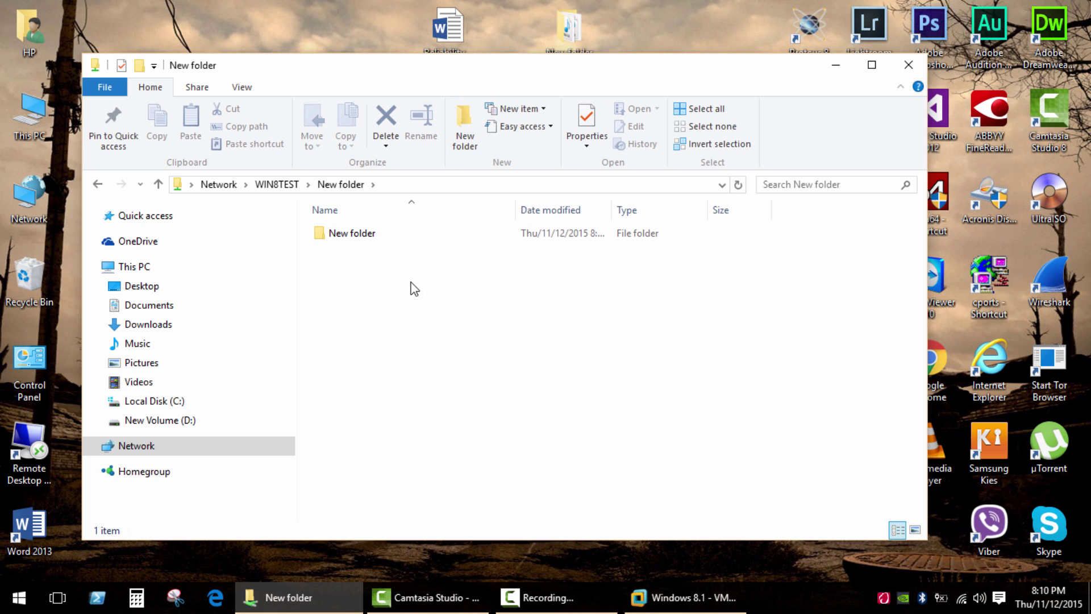
pyautogui.click(346, 240)
pyautogui.click(386, 120)
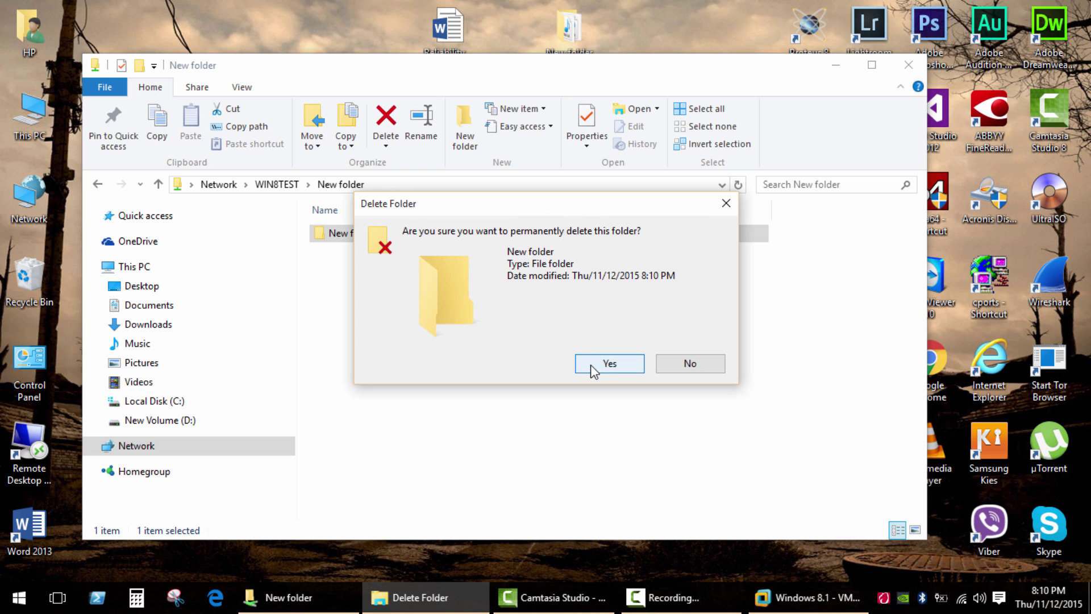
pyautogui.click(591, 364)
pyautogui.press('BackSpace')
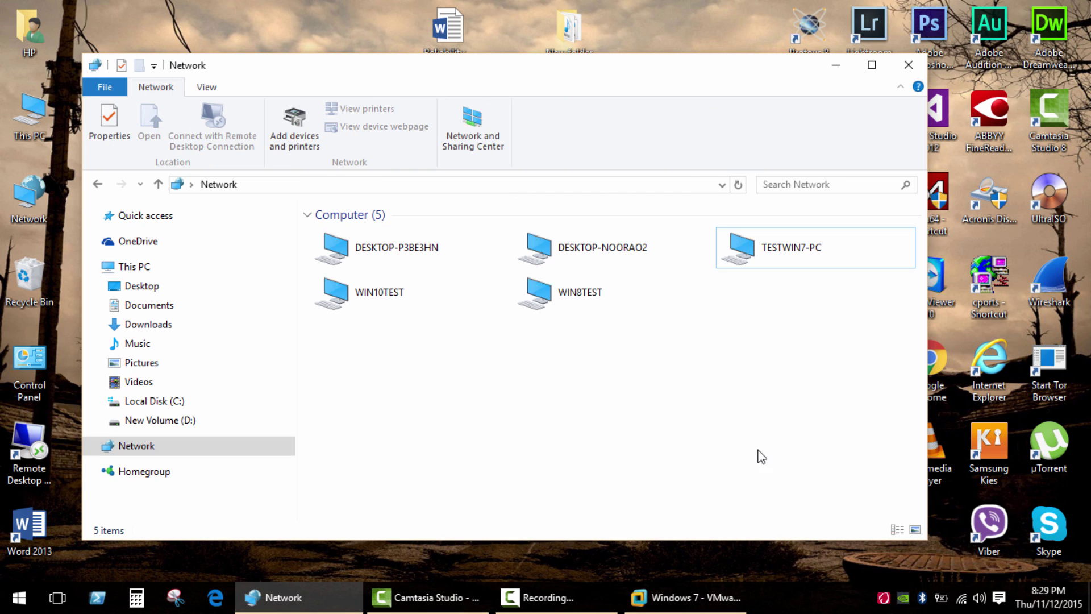
# Select TESTWIN7-PC among the network computers.
pyautogui.doubleClick(738, 250)
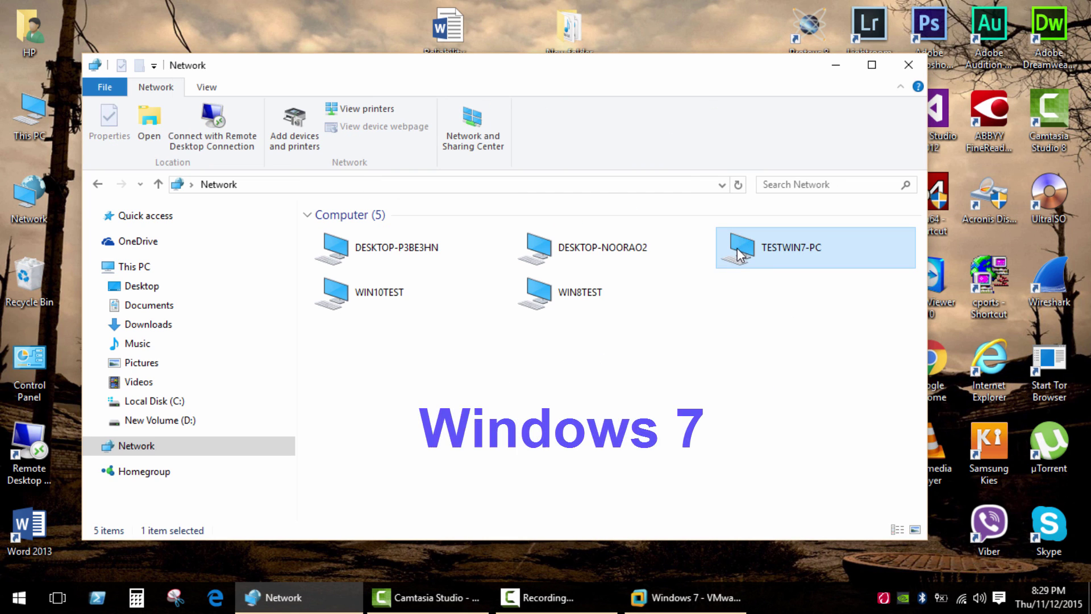
pyautogui.click(690, 316)
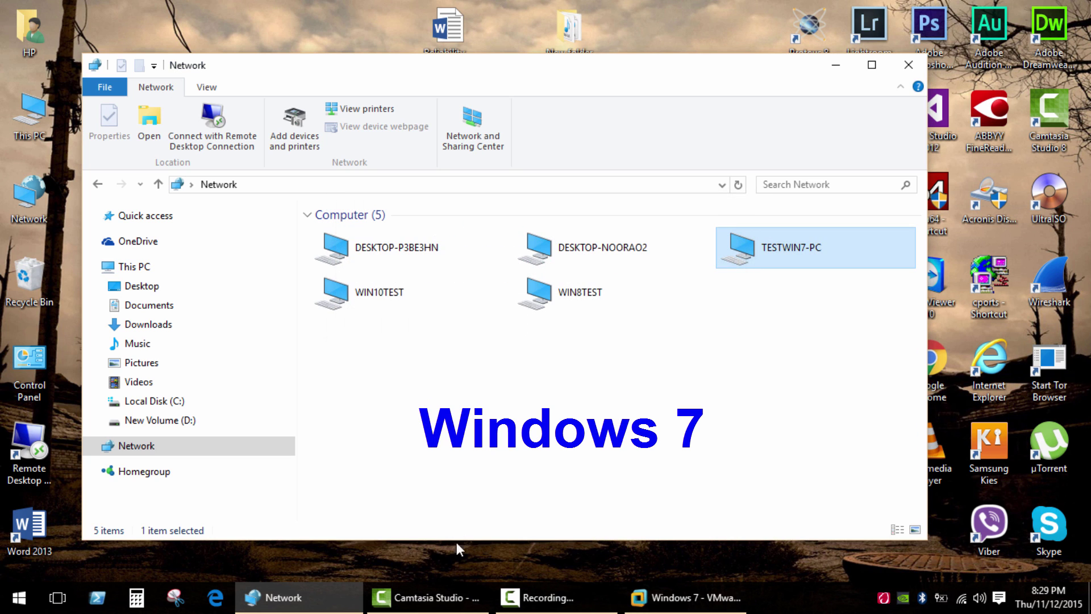
# Switch to the Windows 7 virtual machine and open its advanced sharing settings from the Network and Sharing Center.
pyautogui.click(665, 603)
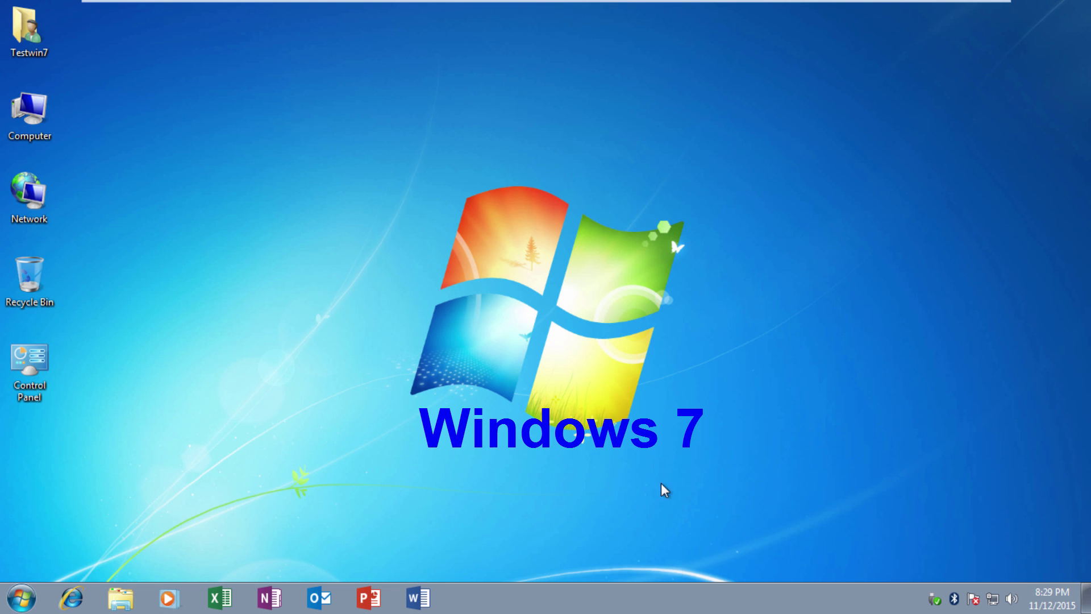
pyautogui.rightClick(996, 604)
pyautogui.click(992, 584)
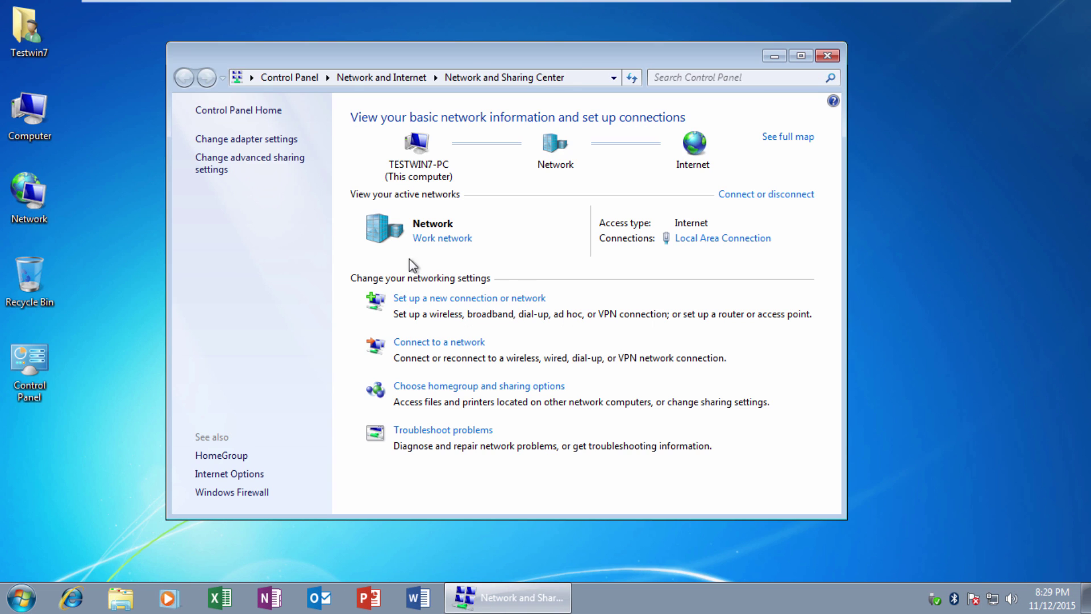
pyautogui.click(219, 169)
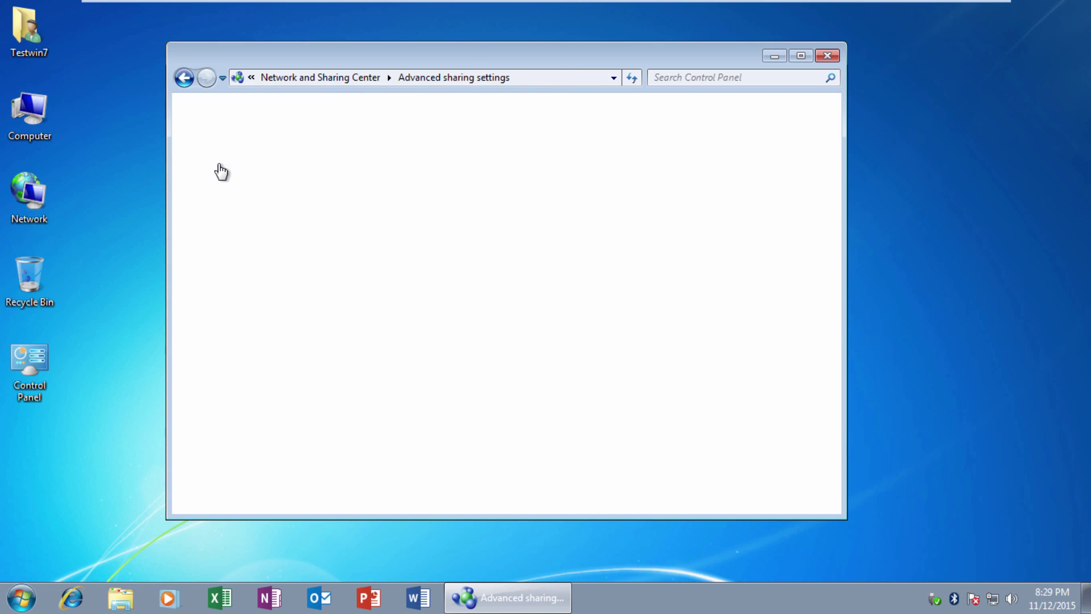
# Turn on network discovery for the Home or Work profile and review that profile's remaining sharing options.
pyautogui.click(389, 251)
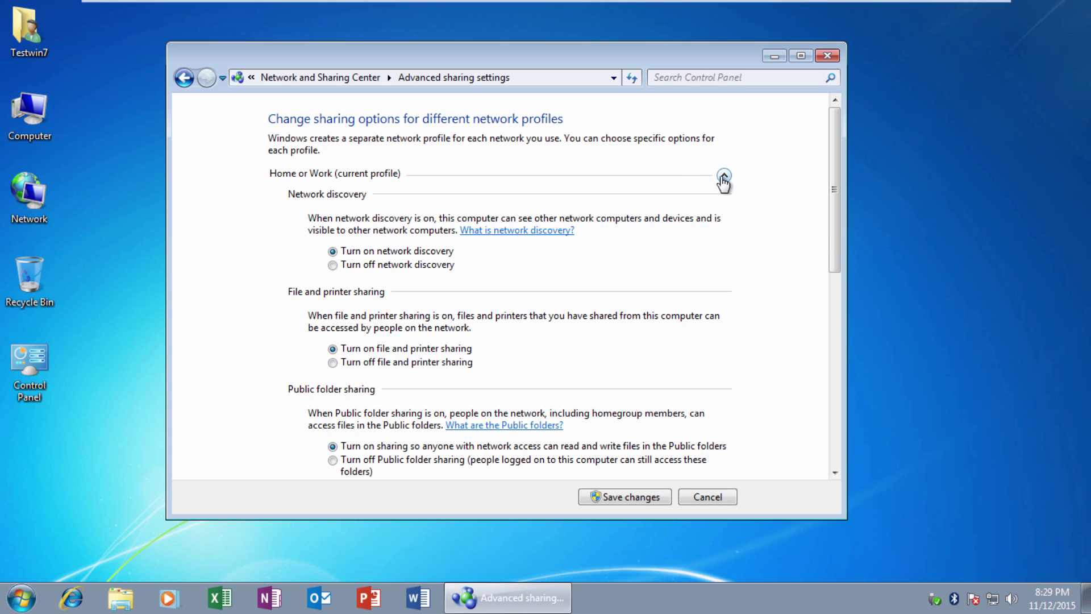
pyautogui.scroll(-2, 761, 272)
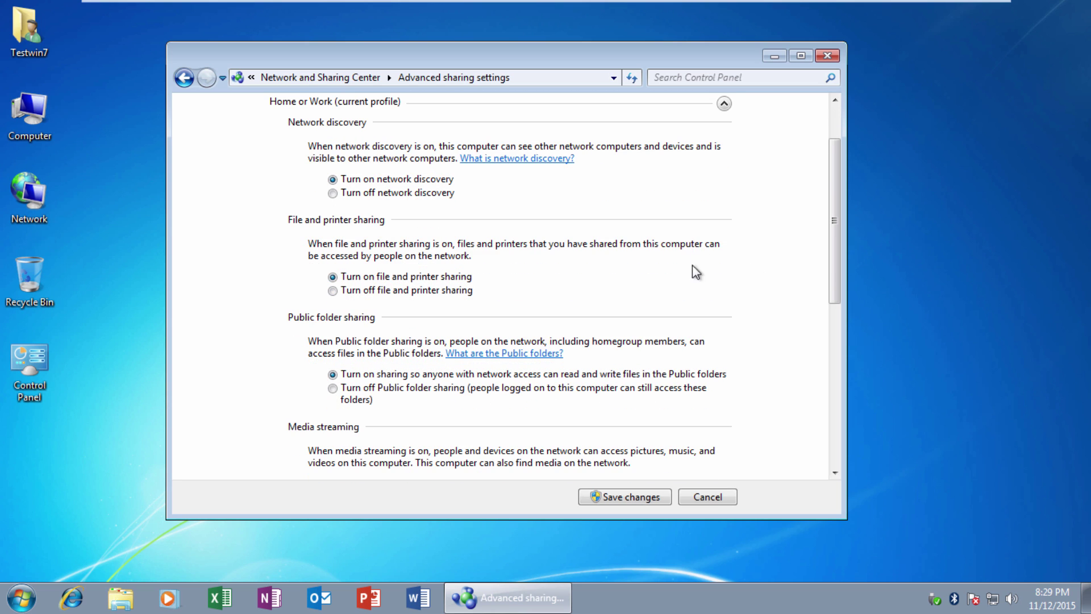
pyautogui.scroll(-6, 692, 265)
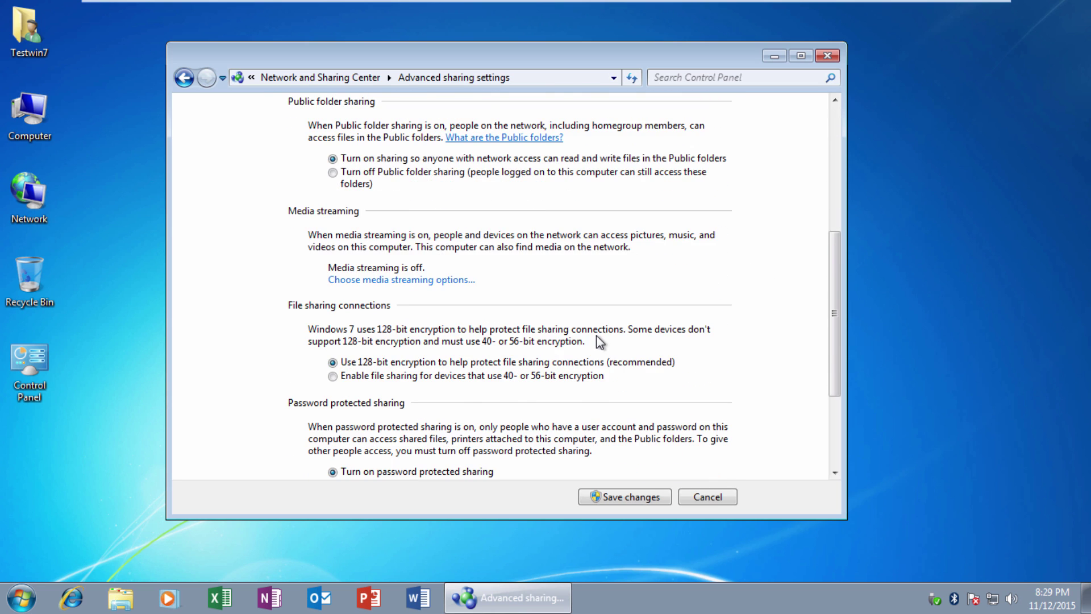
pyautogui.scroll(-3, 596, 335)
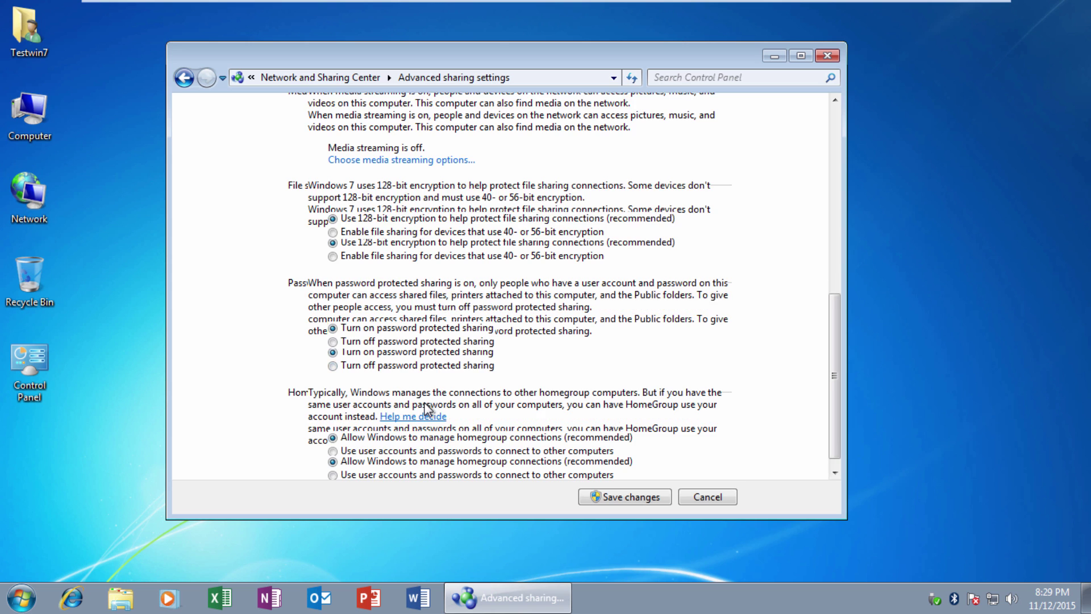
pyautogui.scroll(-1, 432, 415)
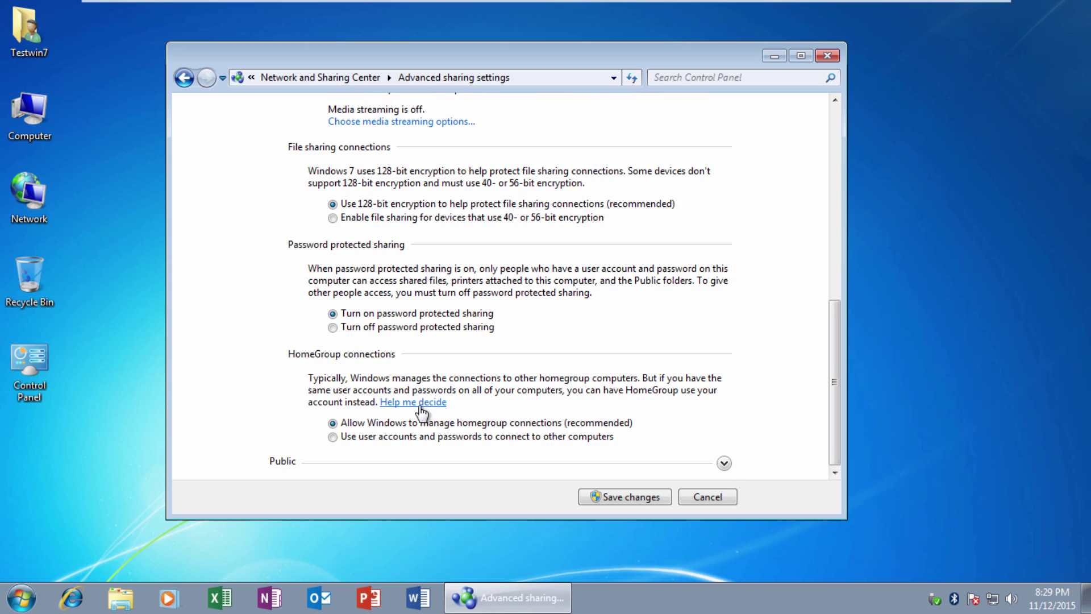
# Turn on network discovery, file and printer sharing and Public folder sharing for the Public profile, turn off password protected sharing, and save the changes.
pyautogui.click(729, 465)
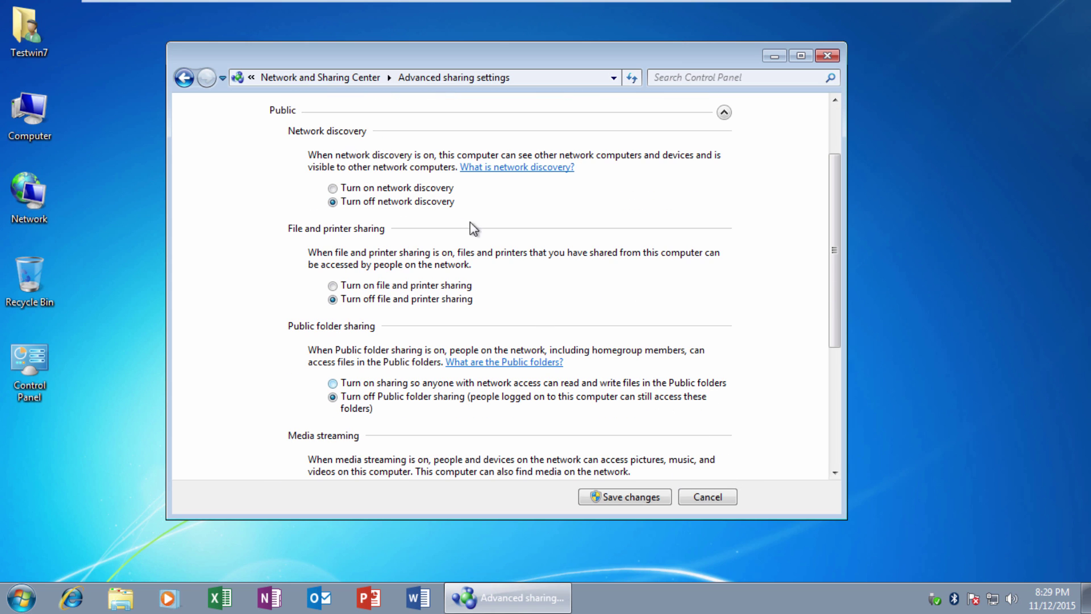
pyautogui.click(409, 190)
pyautogui.click(379, 286)
pyautogui.click(368, 382)
pyautogui.scroll(-5, 432, 392)
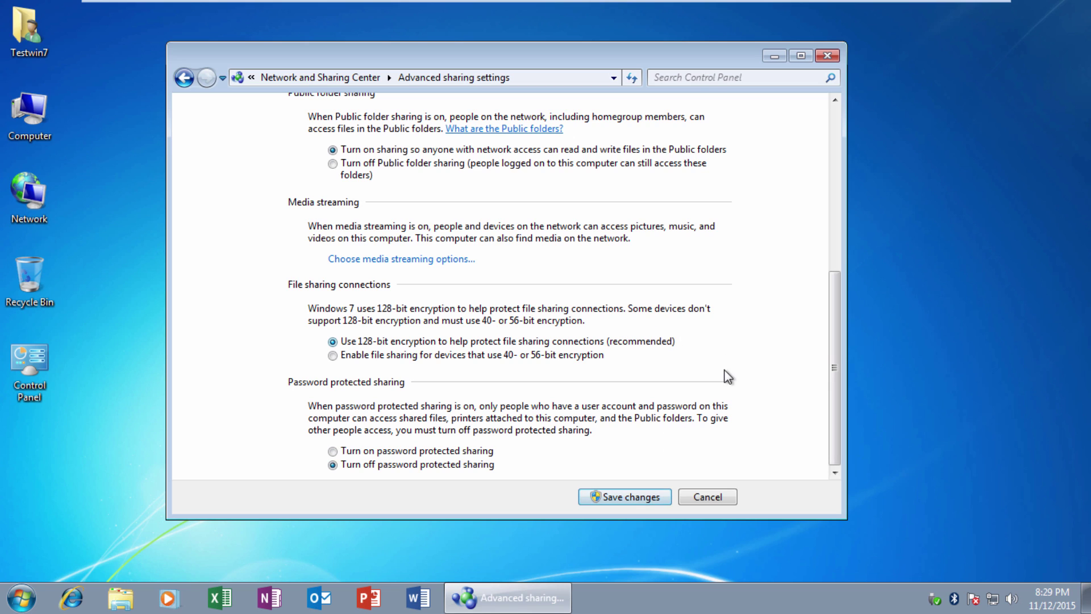
pyautogui.click(658, 498)
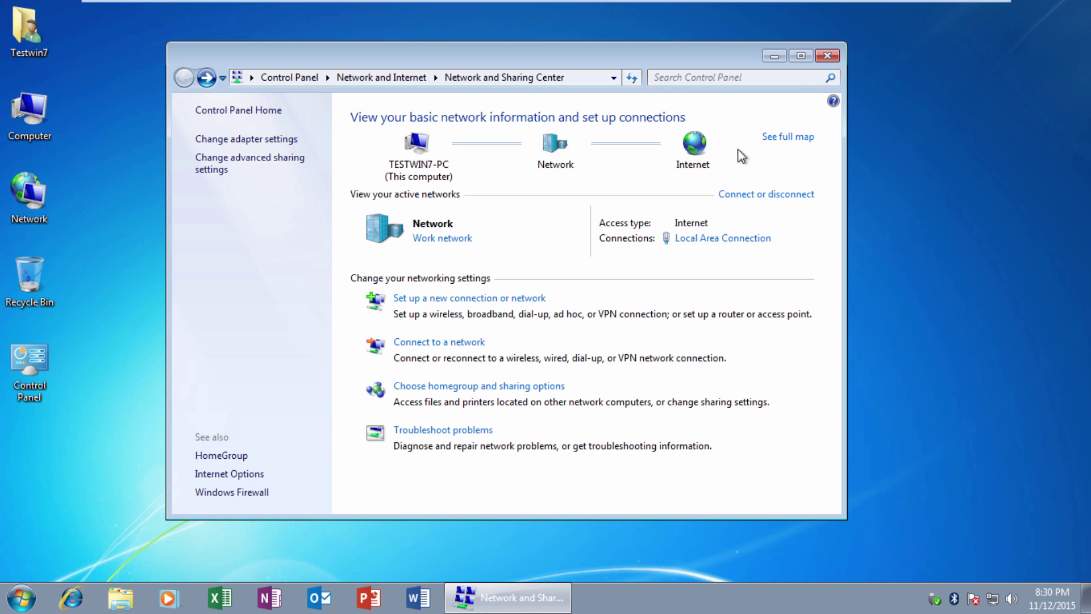
pyautogui.click(827, 55)
# Create a folder with the default name New folder on the Windows 7 desktop.
pyautogui.rightClick(453, 238)
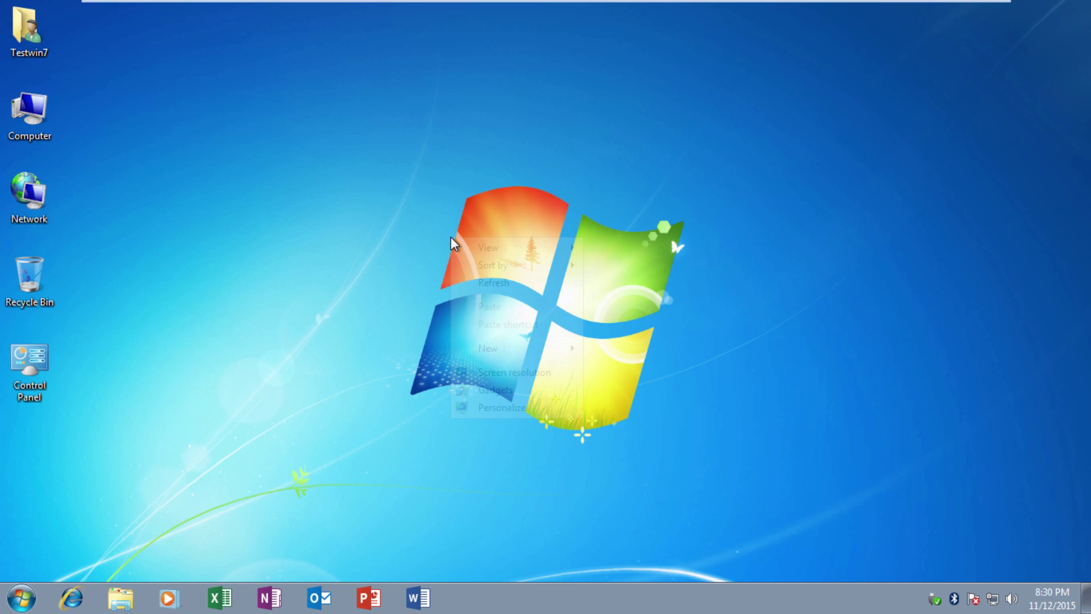
pyautogui.moveTo(566, 355)
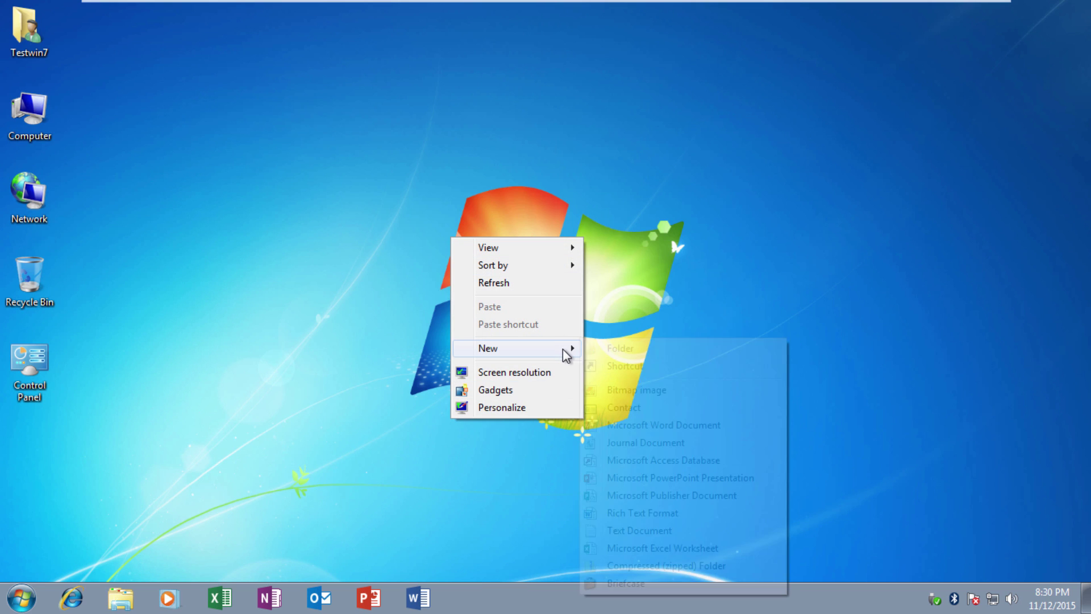
pyautogui.click(621, 347)
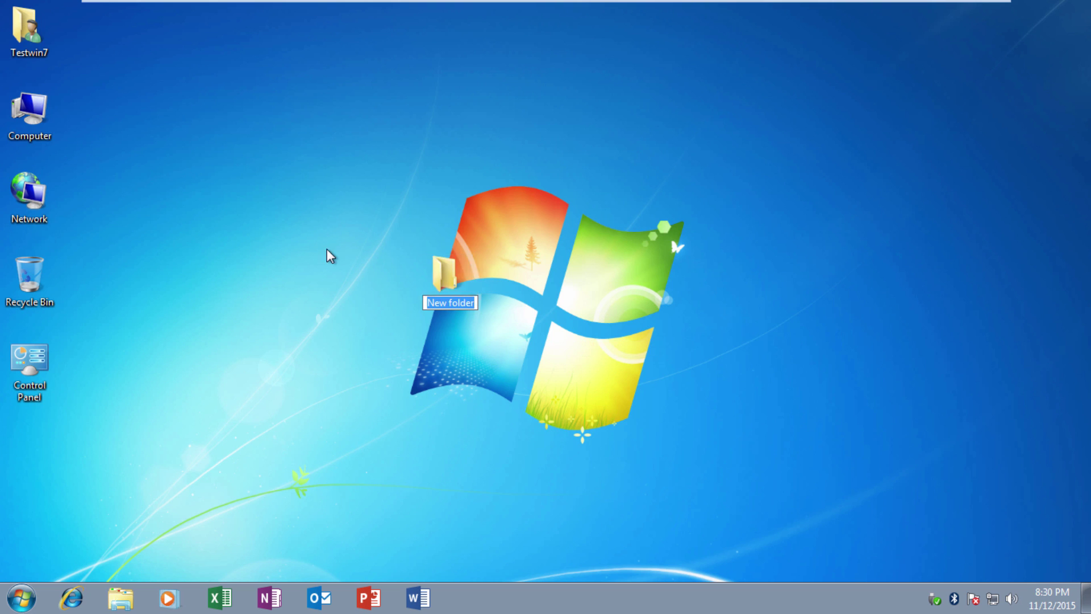
# Share New folder through Advanced Sharing and allow Everyone Full Control in its share permissions.
pyautogui.rightClick(448, 279)
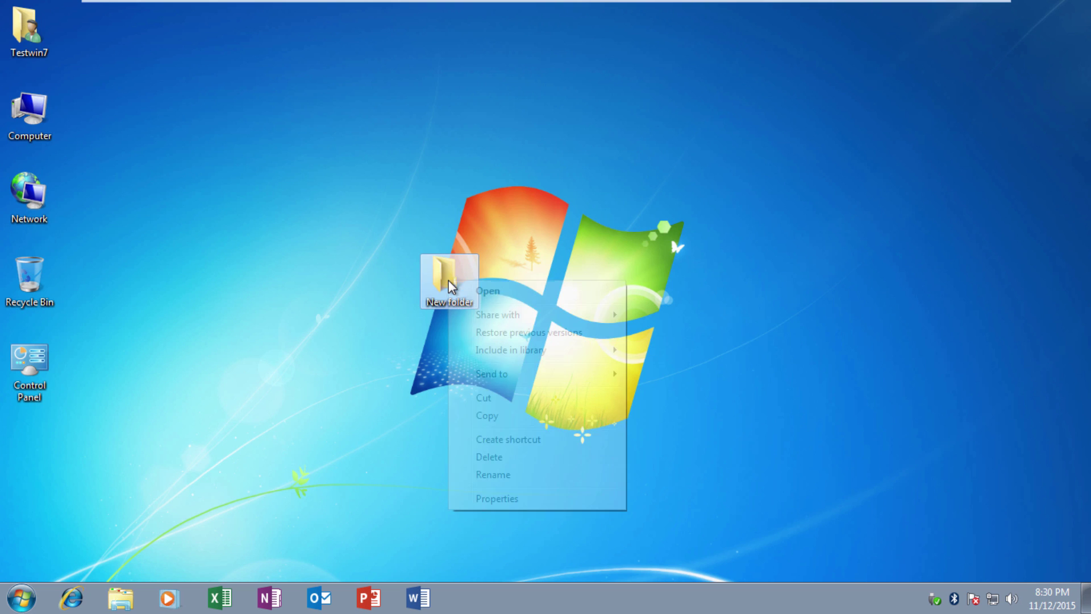
pyautogui.click(540, 499)
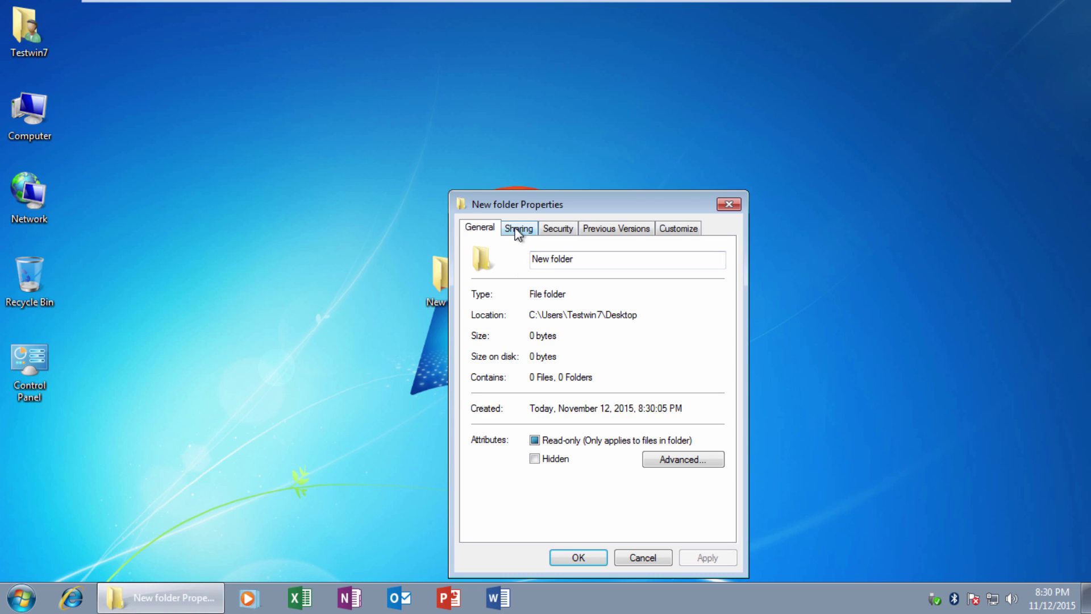
pyautogui.click(517, 230)
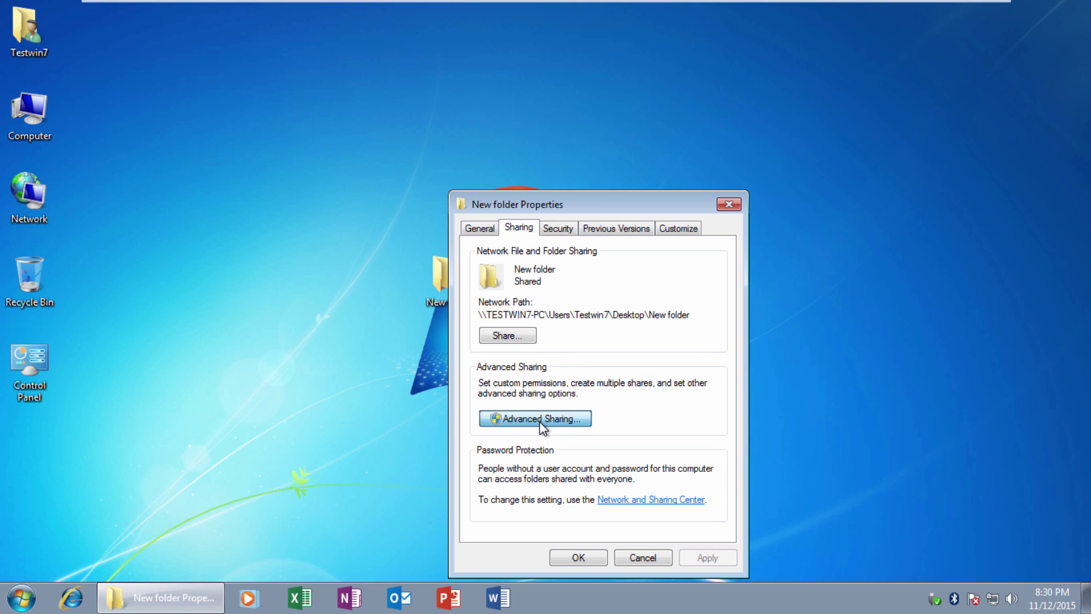
pyautogui.click(540, 418)
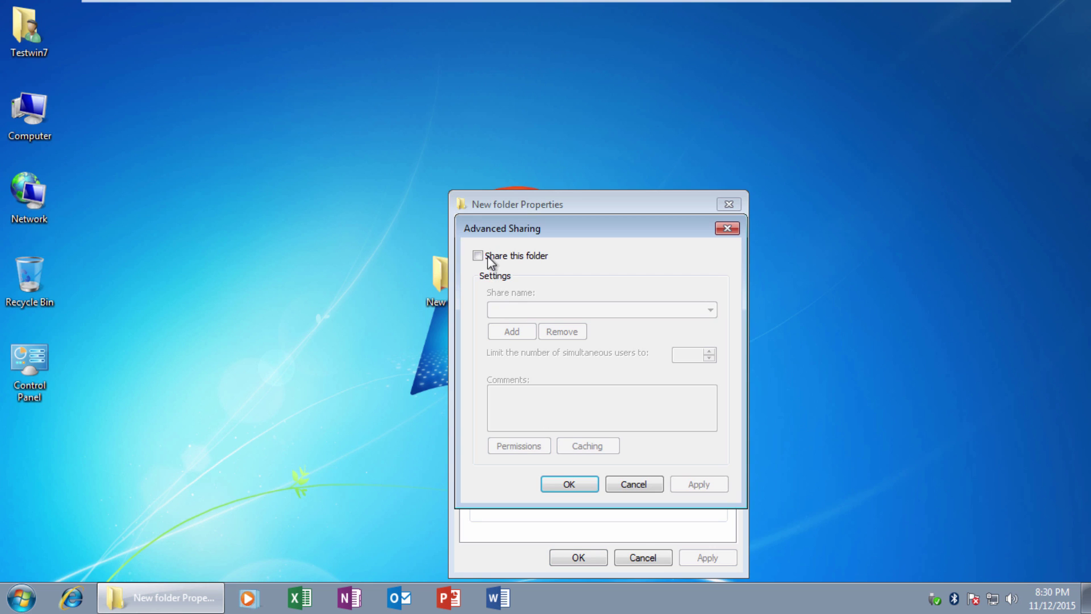
pyautogui.click(478, 256)
pyautogui.click(519, 446)
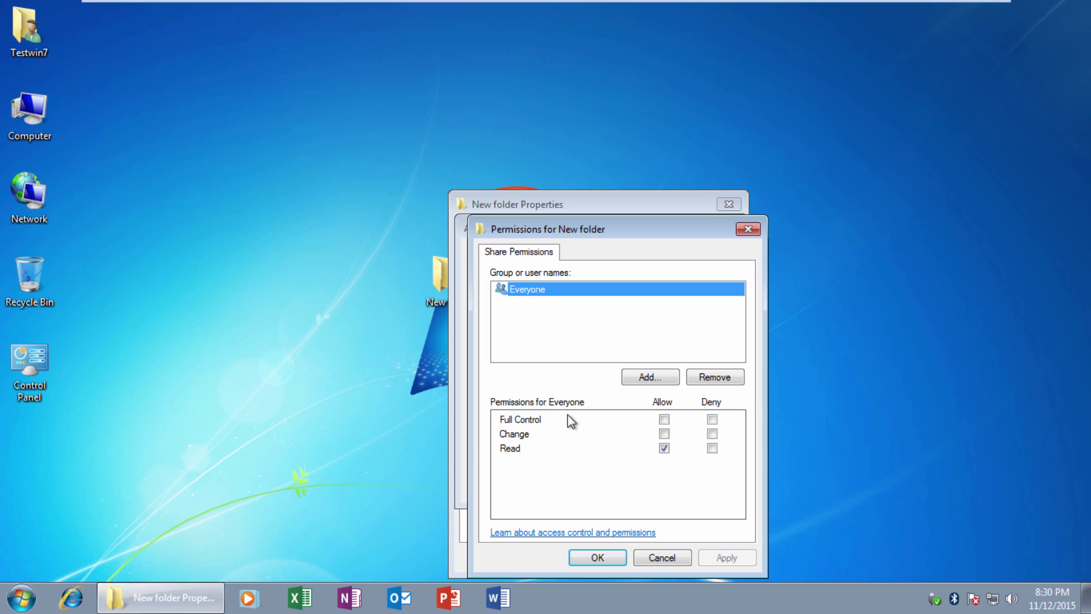
pyautogui.click(664, 419)
pyautogui.click(596, 557)
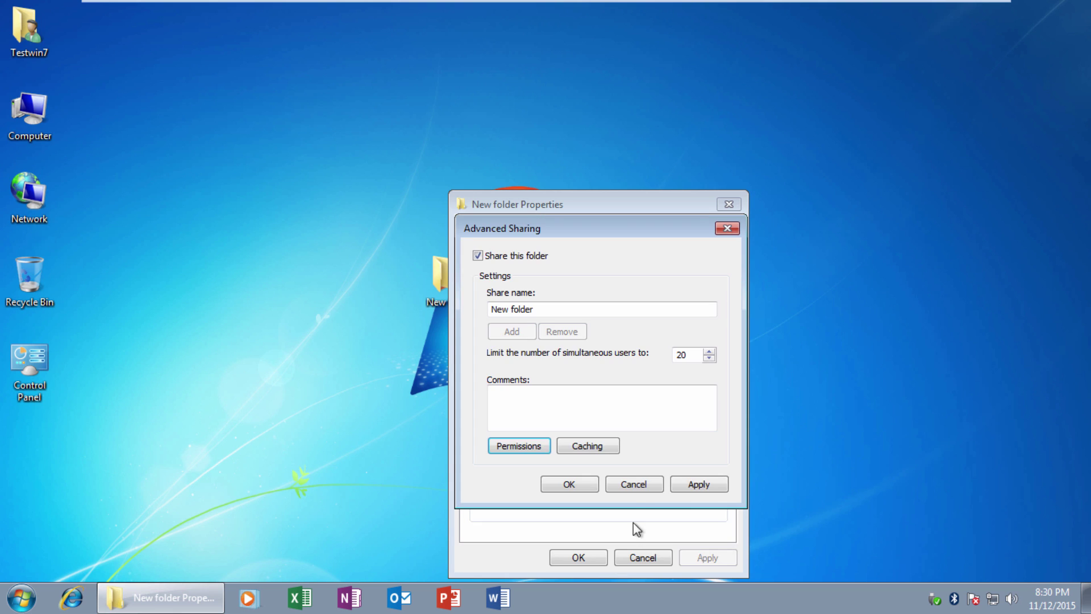
pyautogui.click(554, 484)
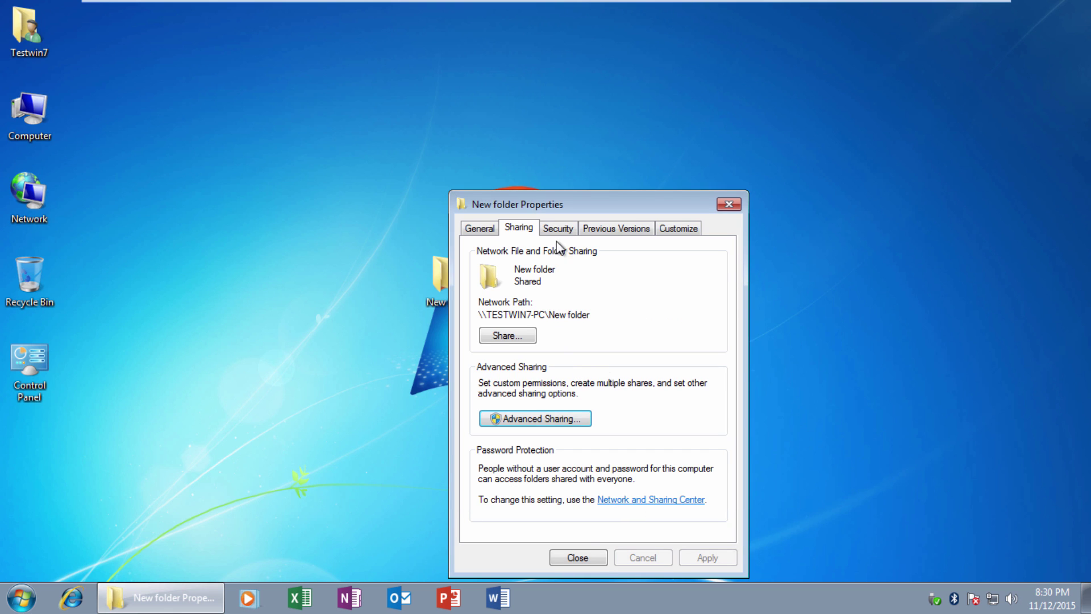
# Find the Everyone group and add it to the security permissions of New folder on the Windows 7 machine.
pyautogui.click(558, 228)
pyautogui.click(673, 363)
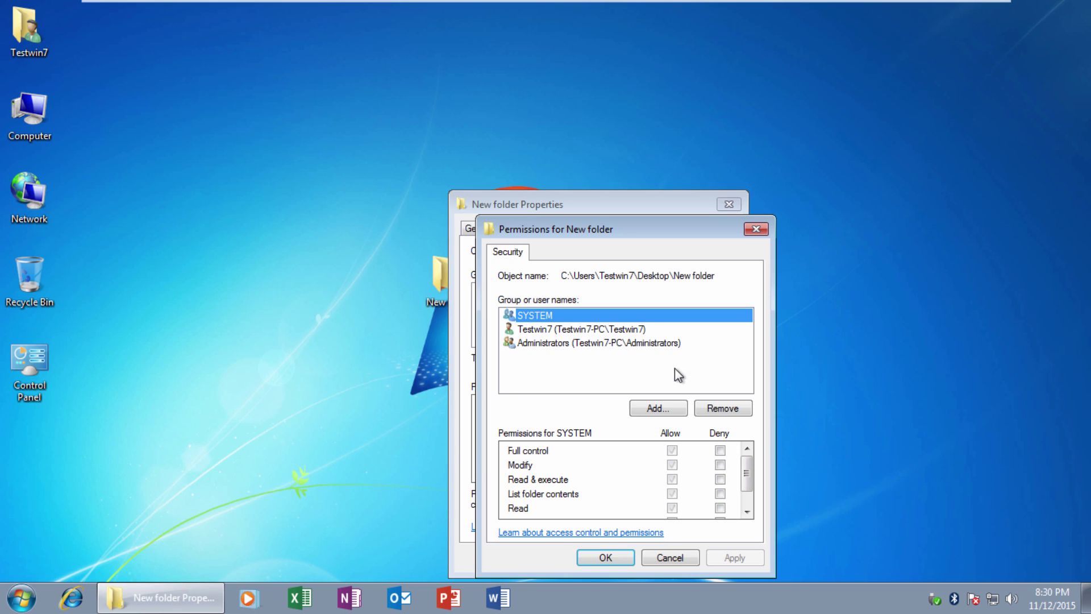
pyautogui.click(673, 409)
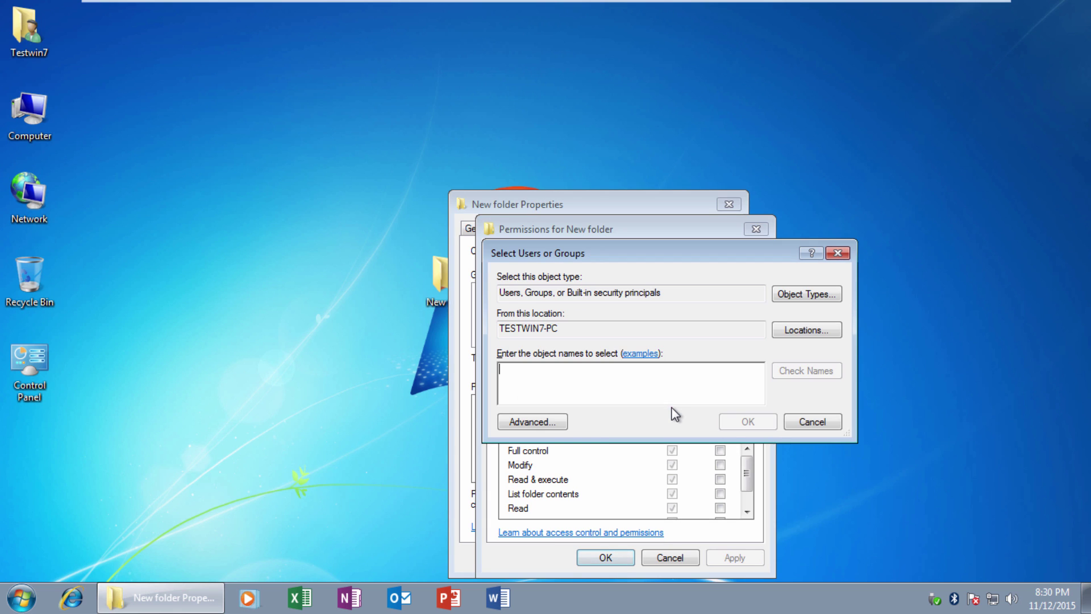
pyautogui.click(532, 422)
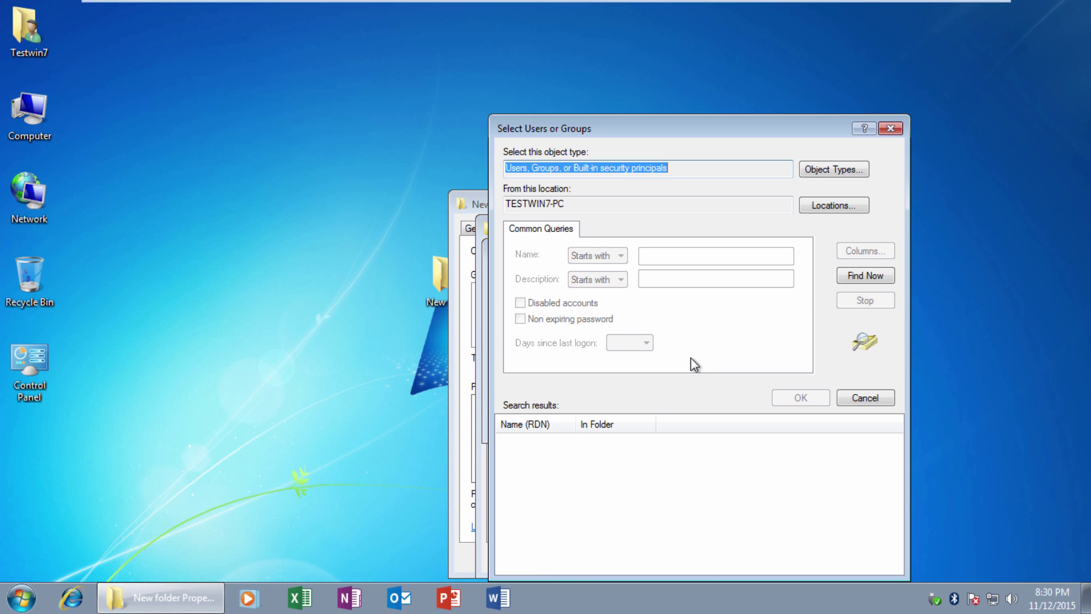
pyautogui.click(858, 275)
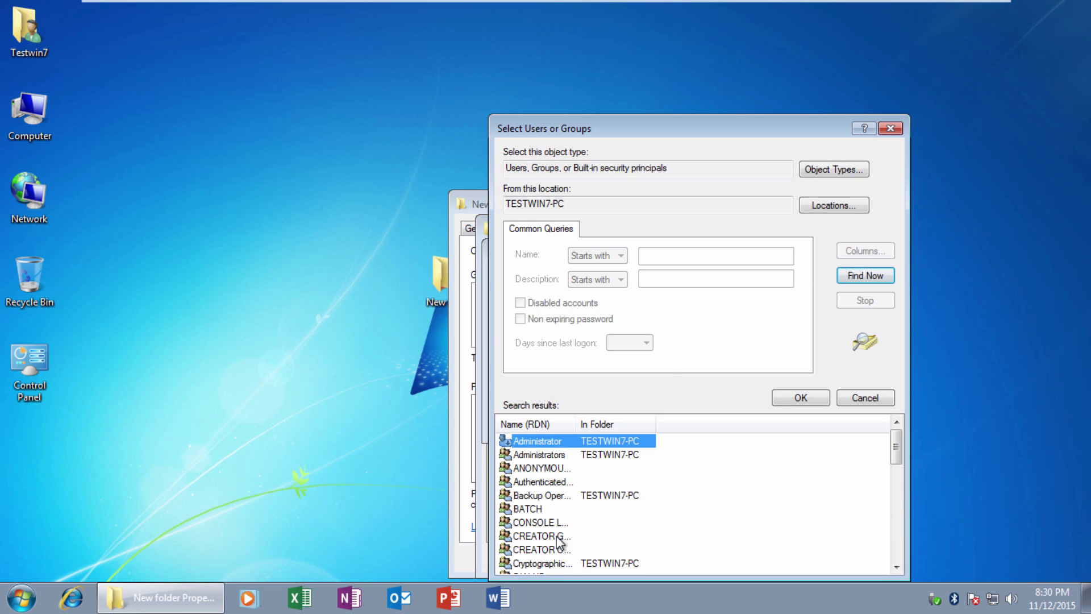
pyautogui.click(559, 537)
pyautogui.scroll(-3, 560, 540)
pyautogui.click(537, 483)
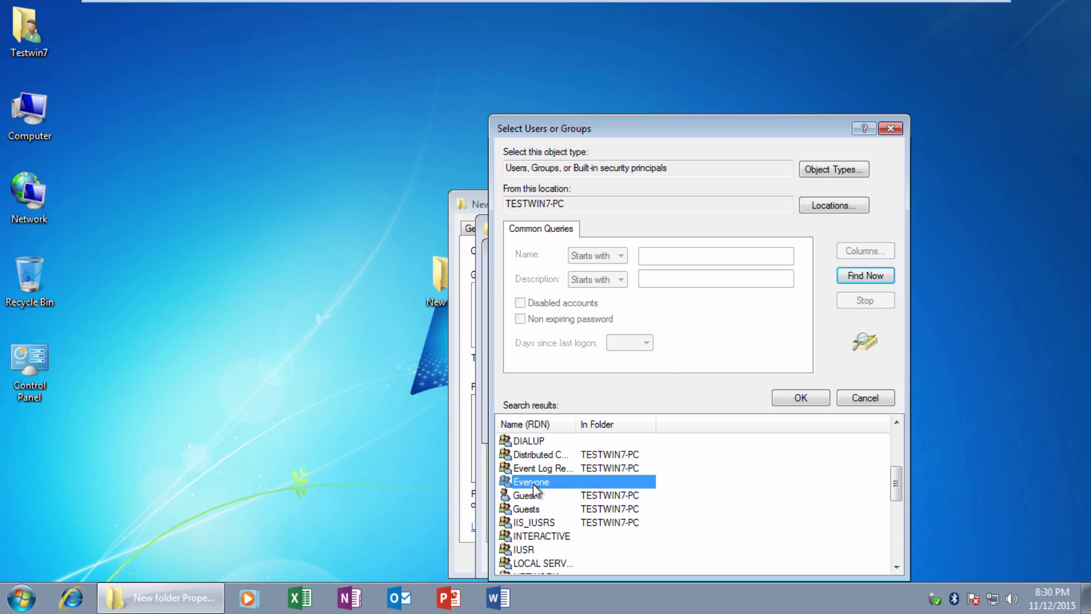
pyautogui.click(801, 397)
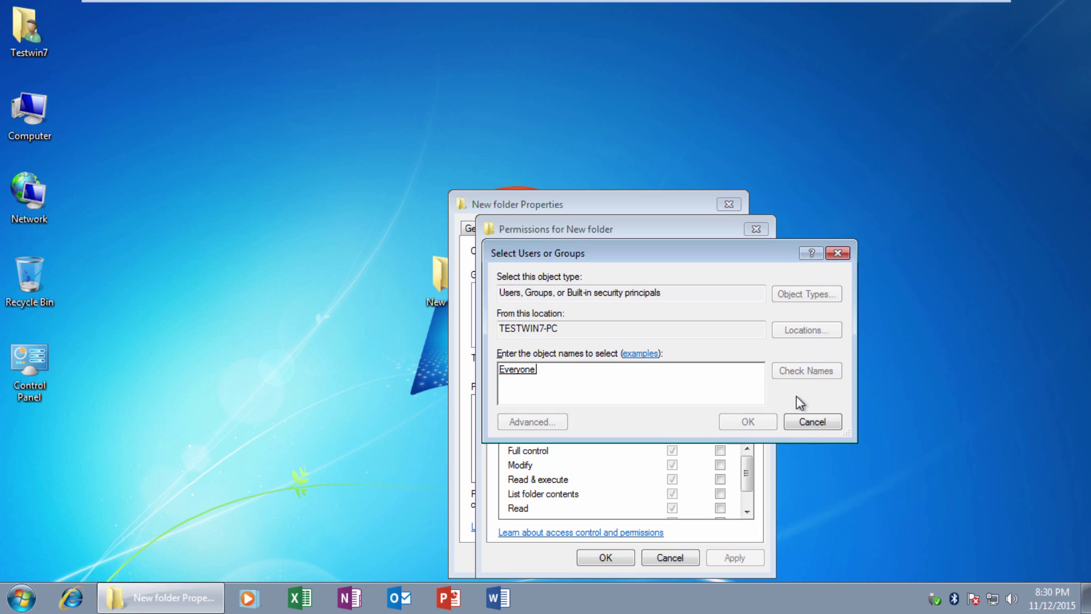
pyautogui.click(745, 423)
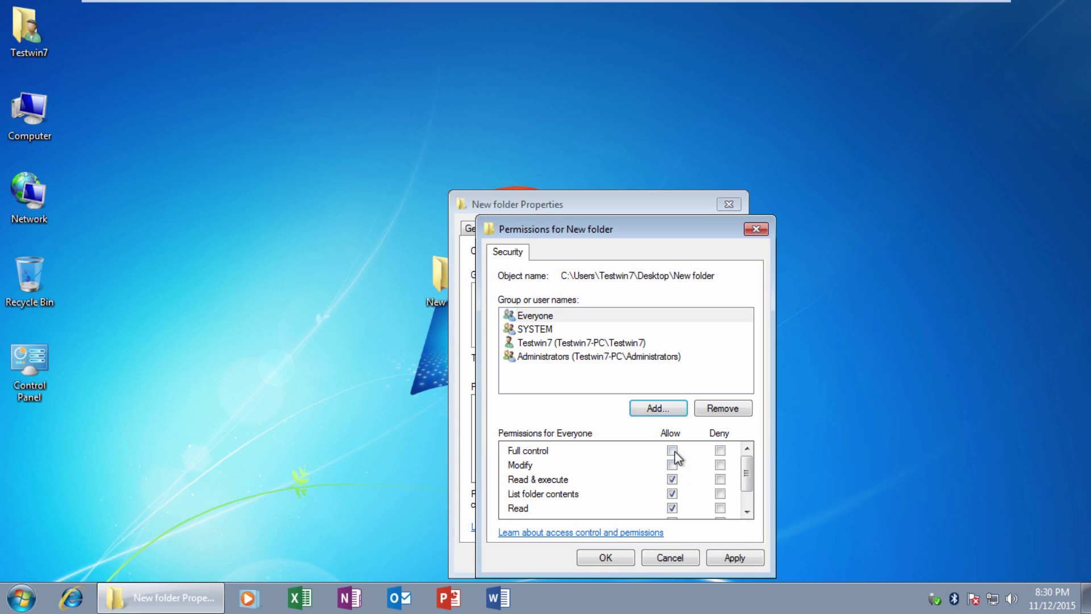
# Allow Everyone Full control in the Windows 7 folder's security permissions and close its properties.
pyautogui.click(672, 450)
pyautogui.click(607, 557)
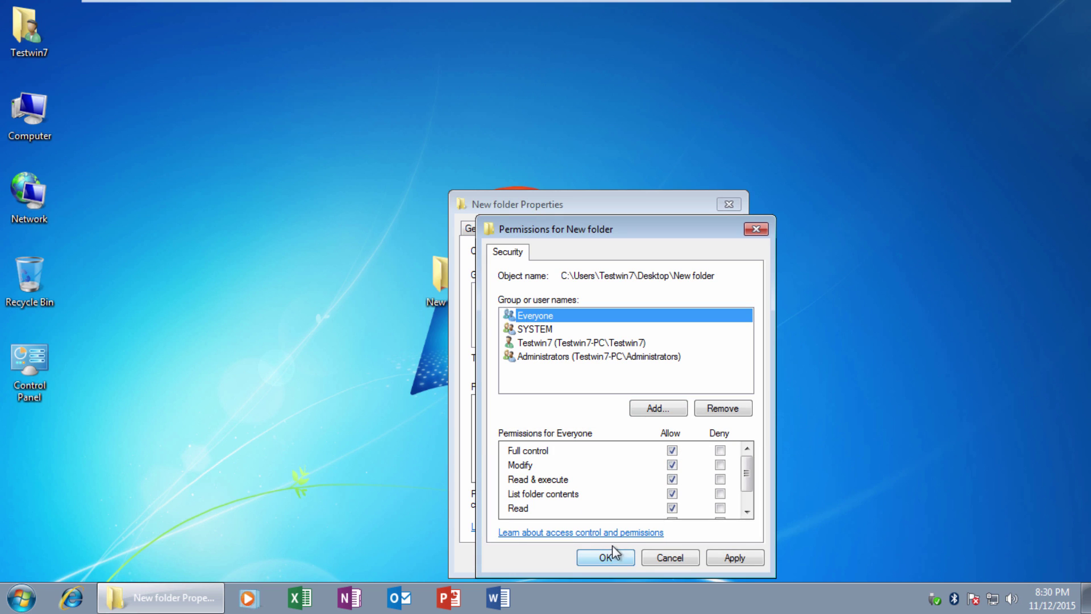
pyautogui.click(600, 555)
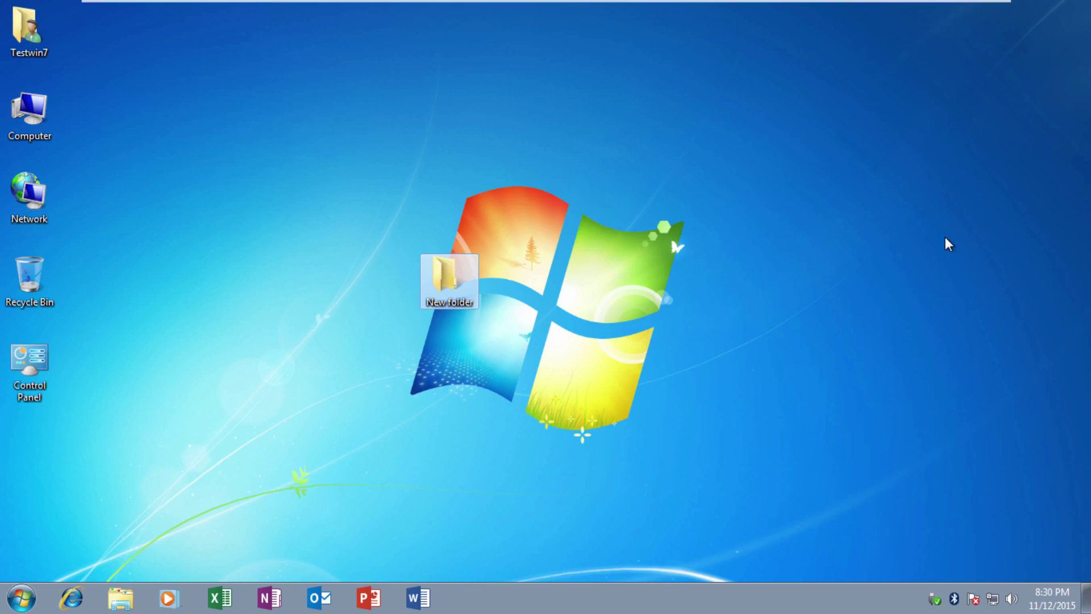
# Switch back to the host computer and open the shared New folder on TESTWIN7-PC.
pyautogui.moveTo(950, 7)
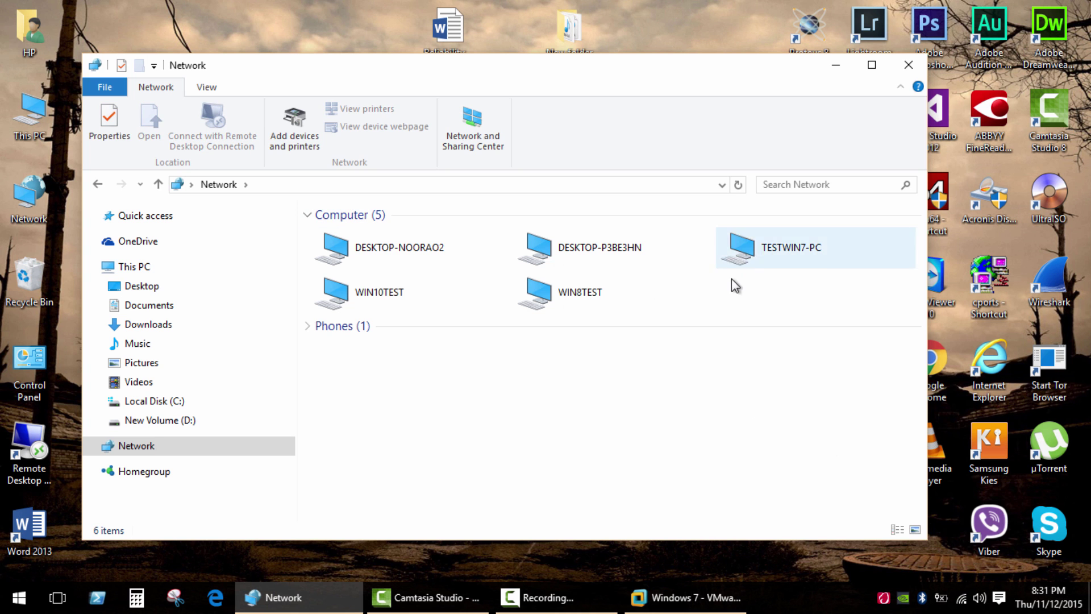
pyautogui.doubleClick(731, 253)
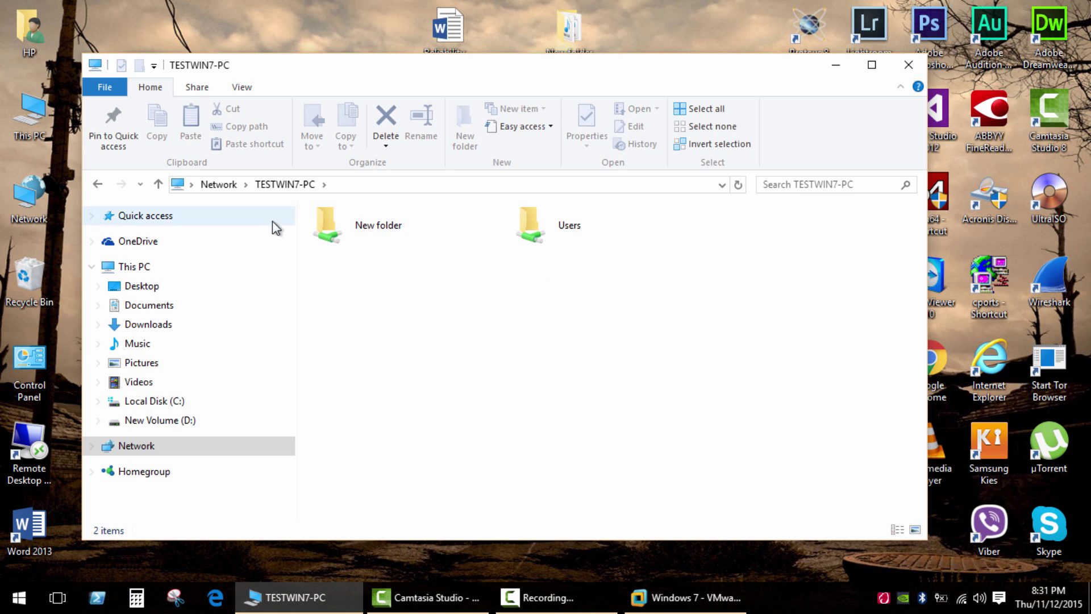
pyautogui.doubleClick(345, 225)
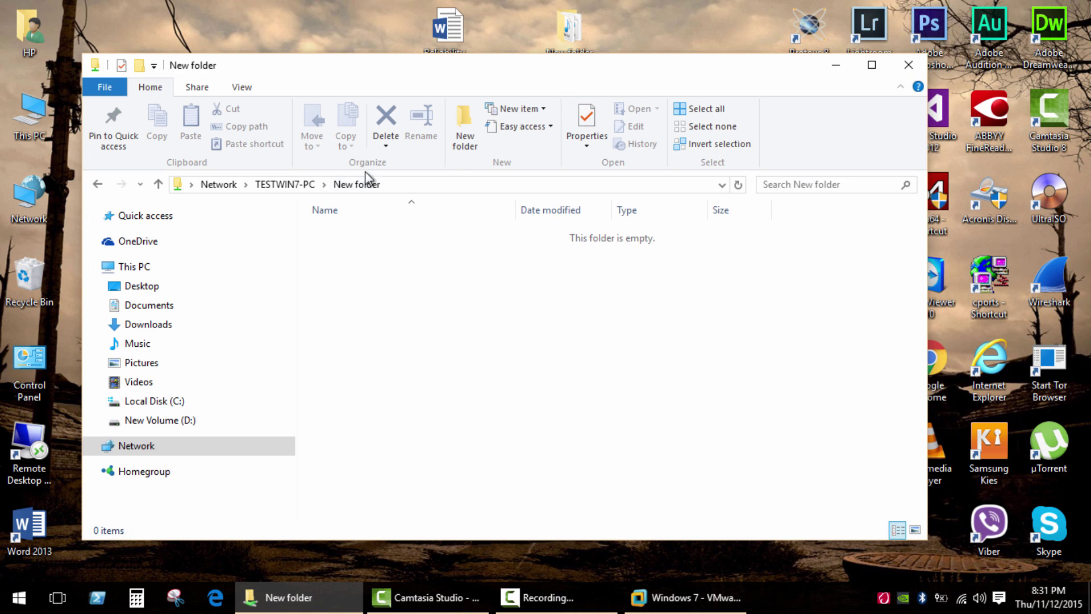
# Test write access by creating a folder inside TESTWIN7-PC's shared New folder, then return to the network computers.
pyautogui.click(460, 122)
pyautogui.click(460, 343)
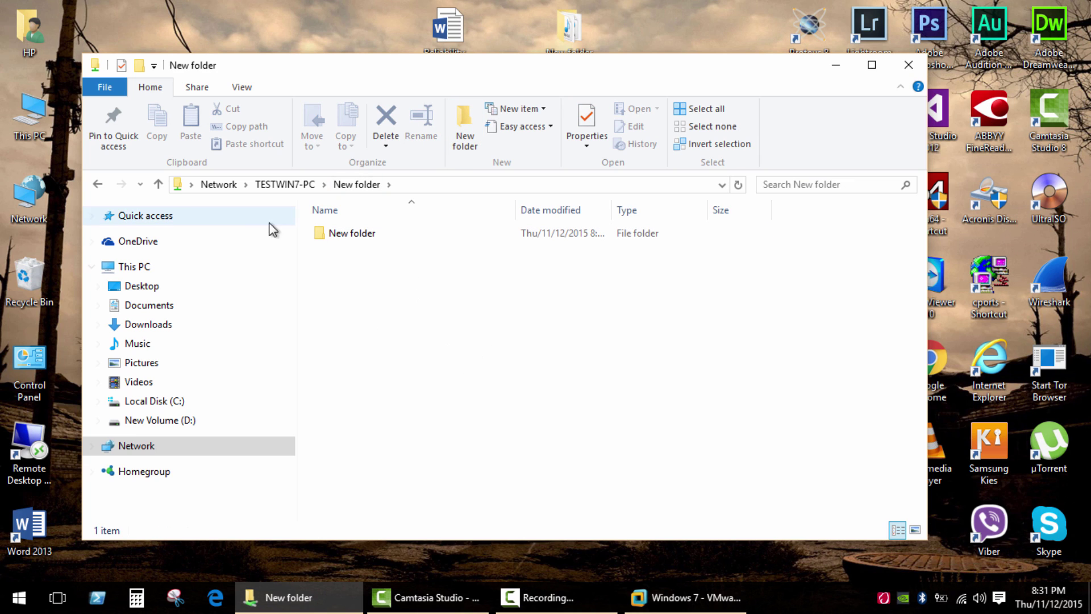
pyautogui.click(161, 185)
pyautogui.click(161, 185)
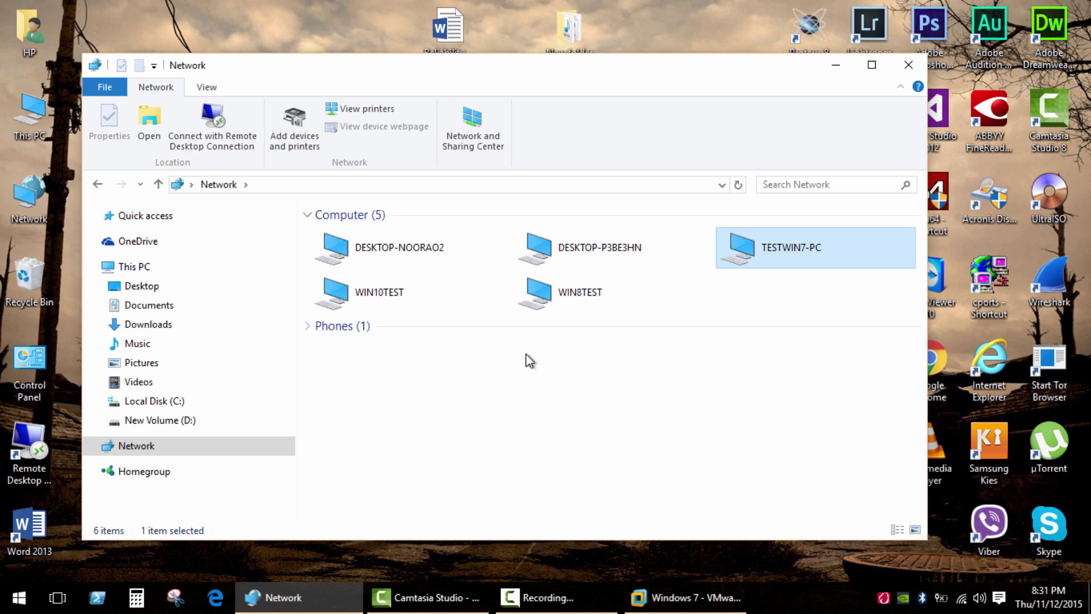
# Switch to the Windows XP virtual machine and create a new folder on its desktop with the default name.
pyautogui.click(653, 418)
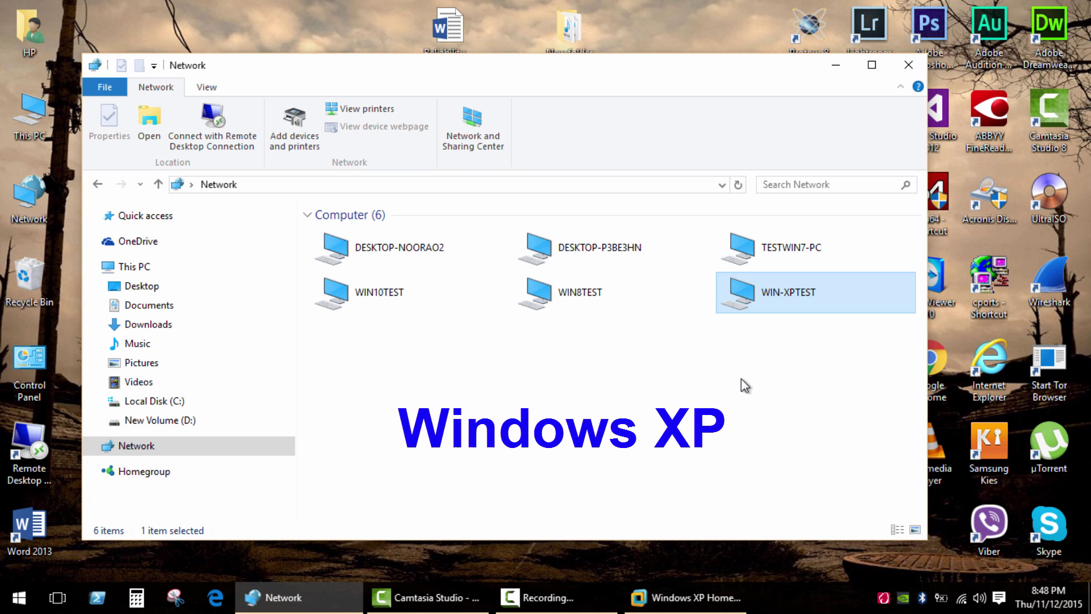
pyautogui.click(682, 602)
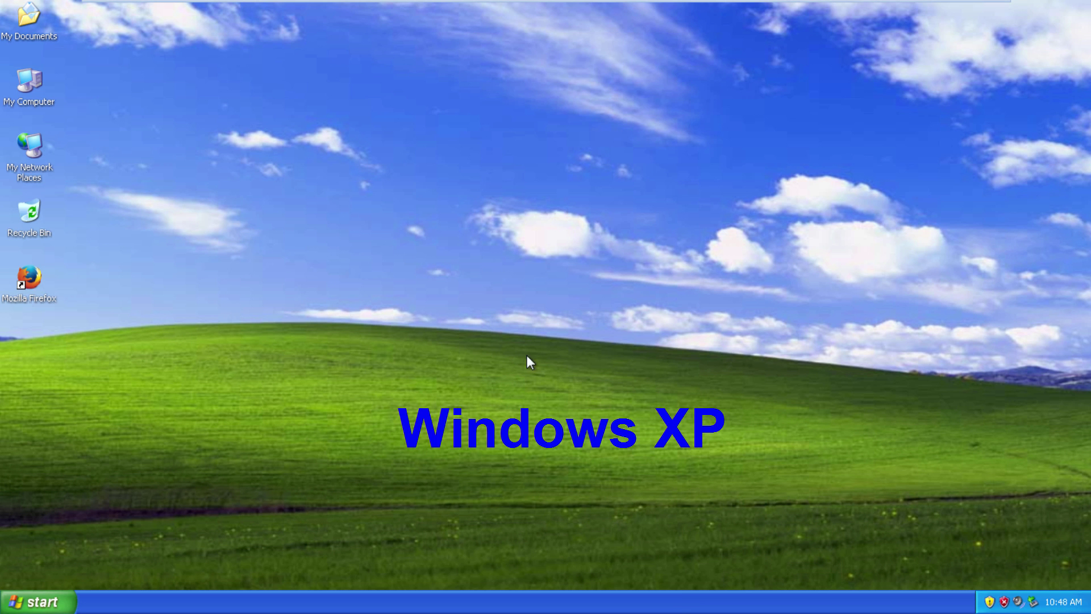
pyautogui.rightClick(551, 206)
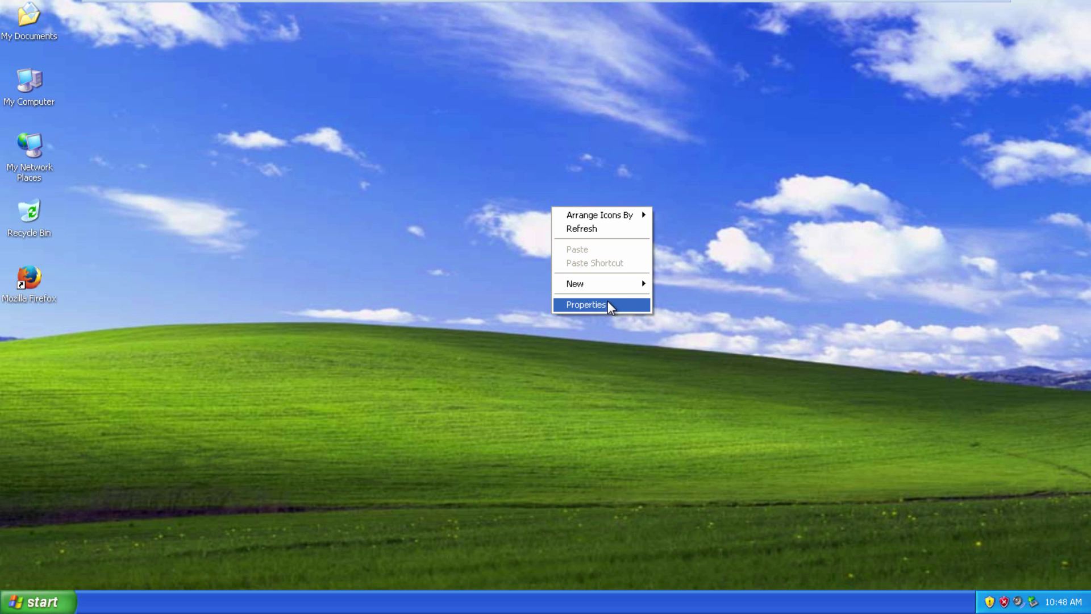
pyautogui.moveTo(609, 287)
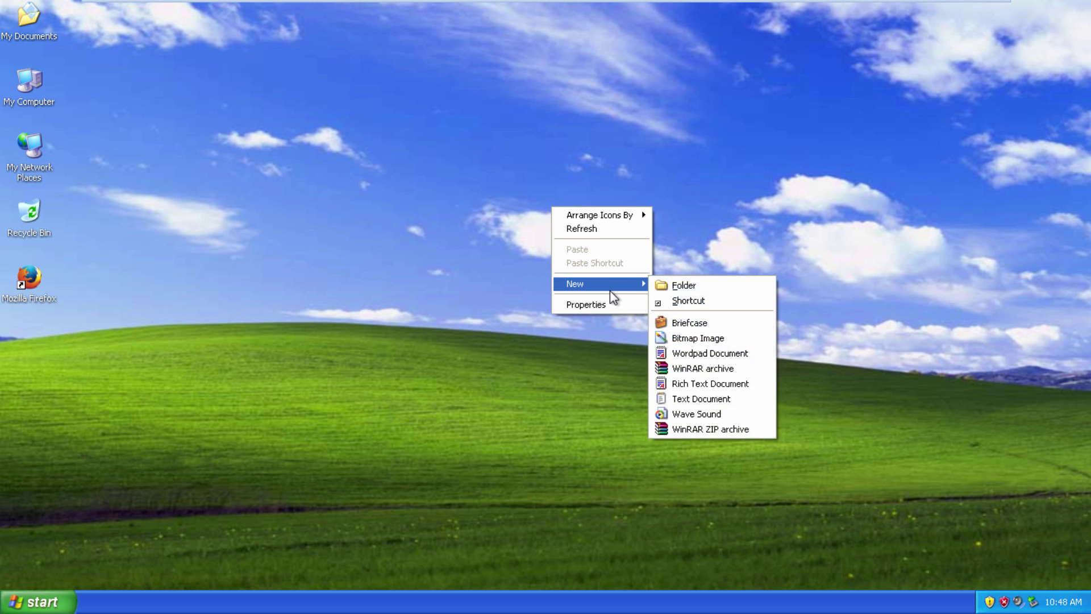
pyautogui.click(677, 290)
# Share the Windows XP machine's New Folder on the network and allow network users to change its files.
pyautogui.rightClick(565, 208)
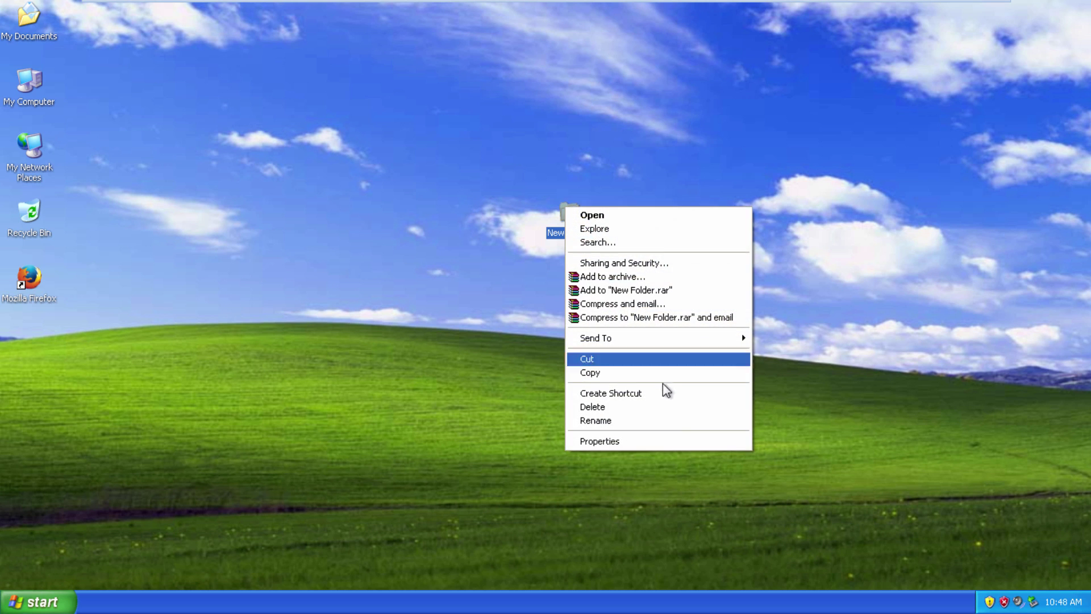
pyautogui.click(662, 442)
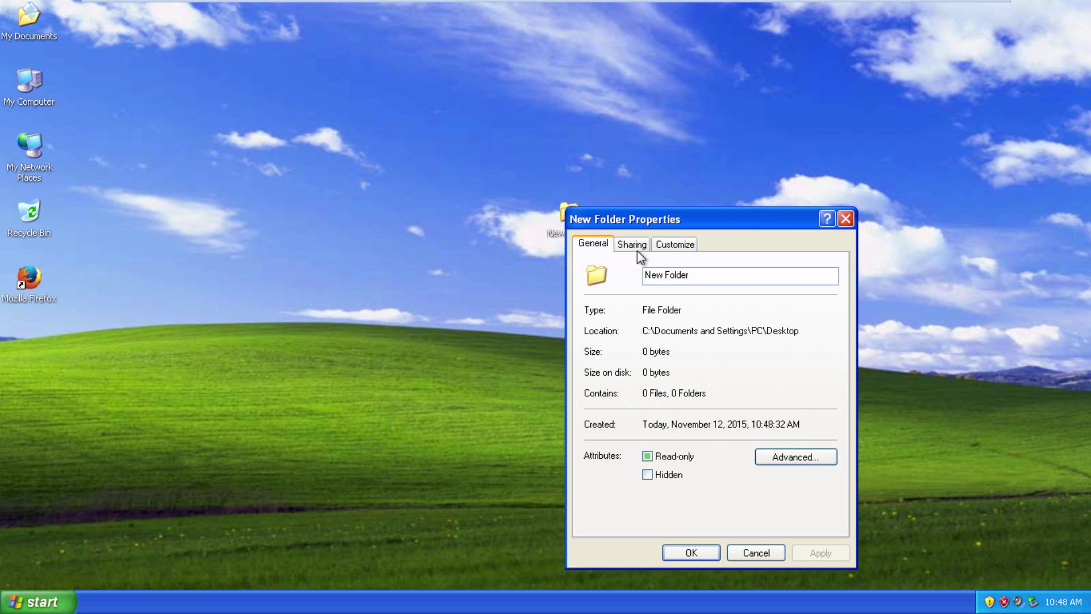
pyautogui.click(635, 248)
pyautogui.click(639, 410)
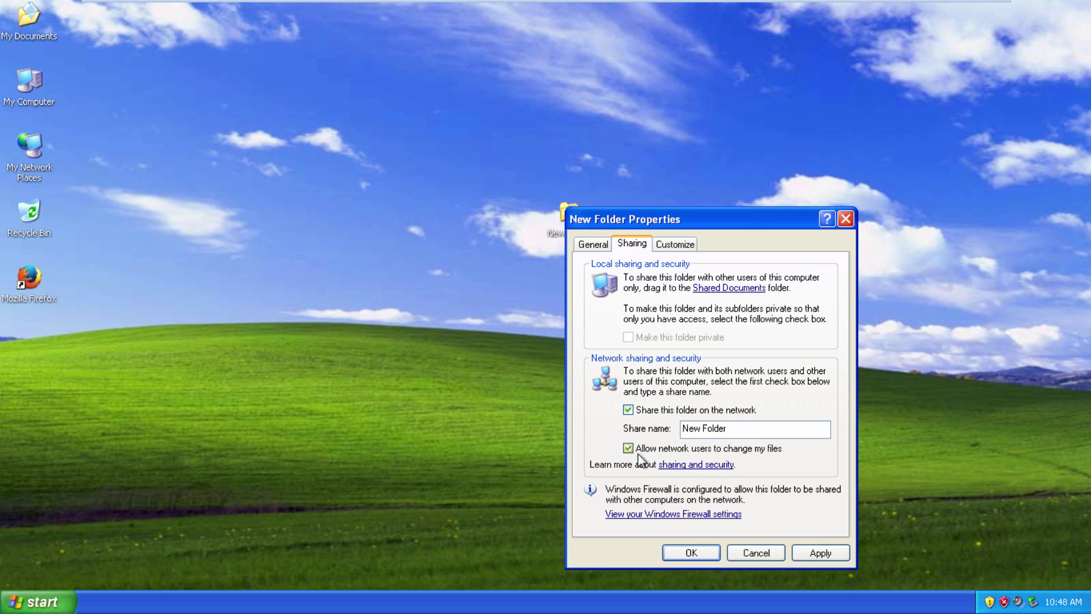
pyautogui.click(691, 551)
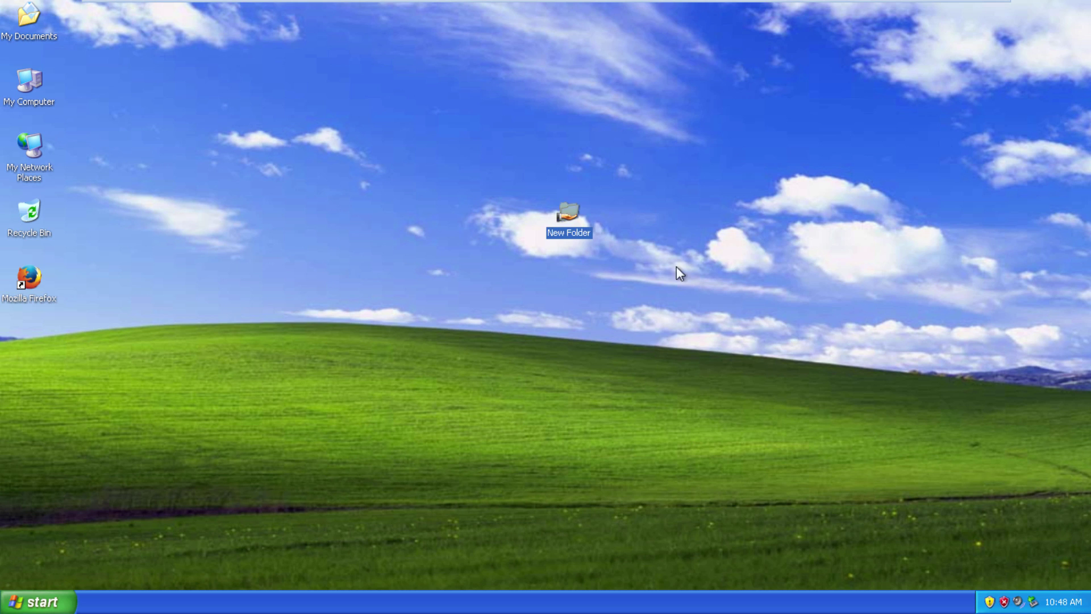
pyautogui.click(677, 267)
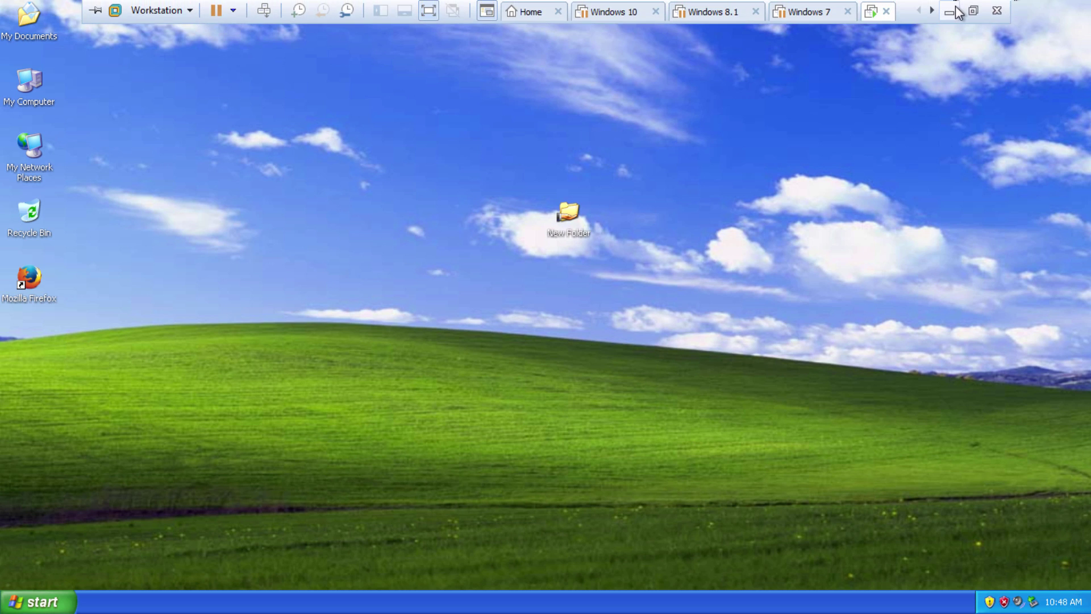
# Switch back to the host computer, check the shared New Folder on WIN-XPTEST, and return to the network computers.
pyautogui.click(954, 10)
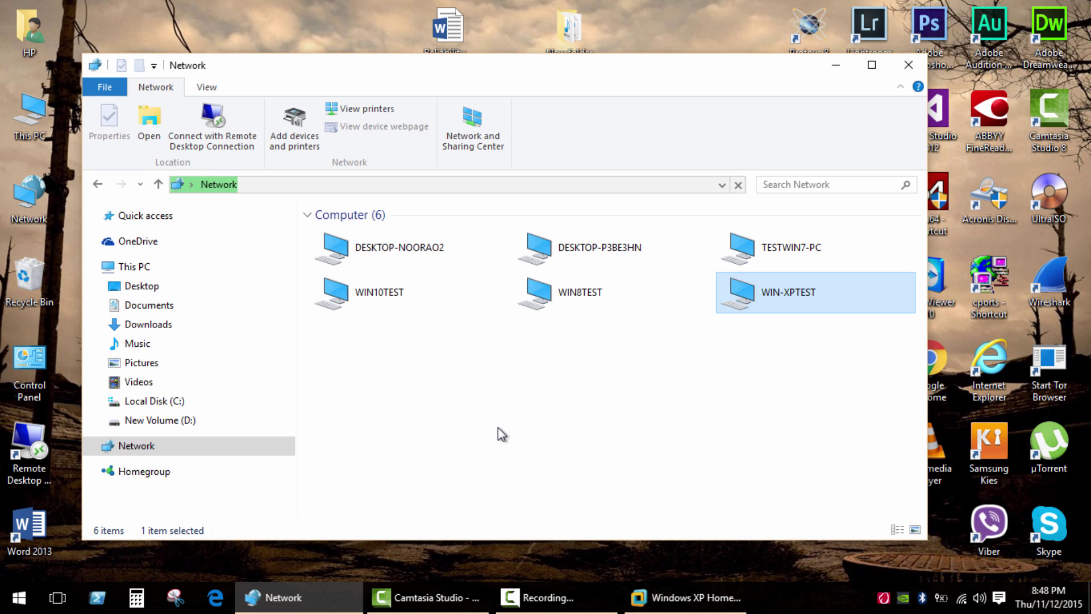
pyautogui.press('Return')
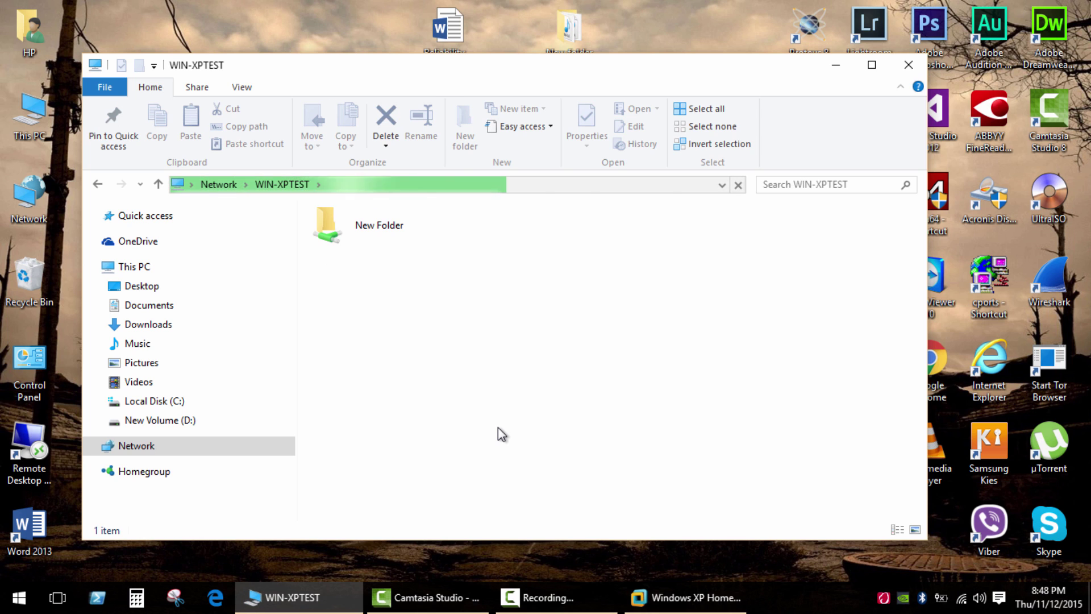
pyautogui.doubleClick(434, 245)
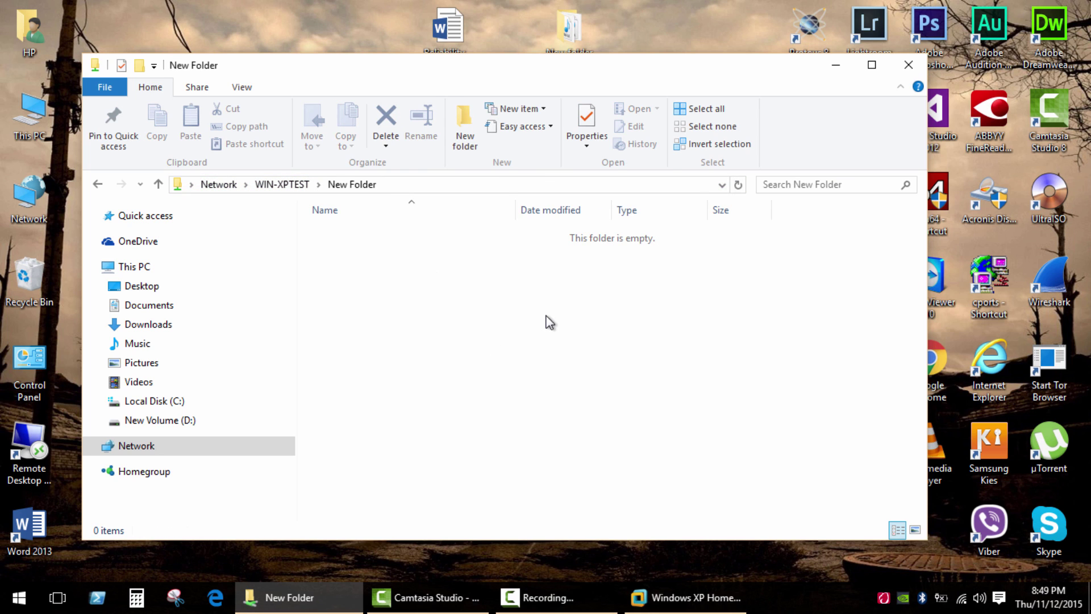
pyautogui.click(158, 184)
pyautogui.click(158, 185)
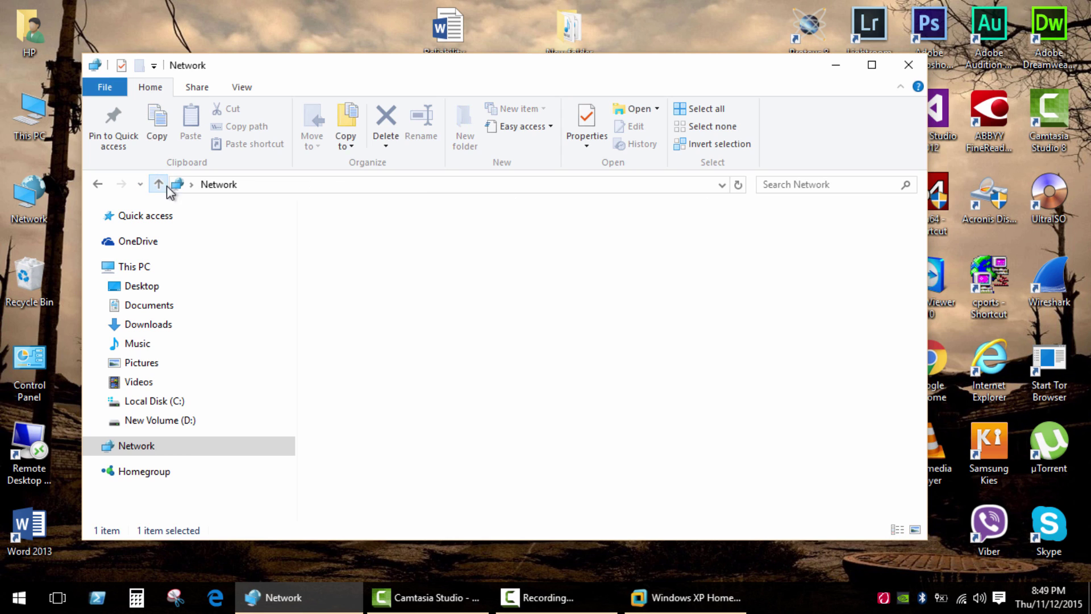